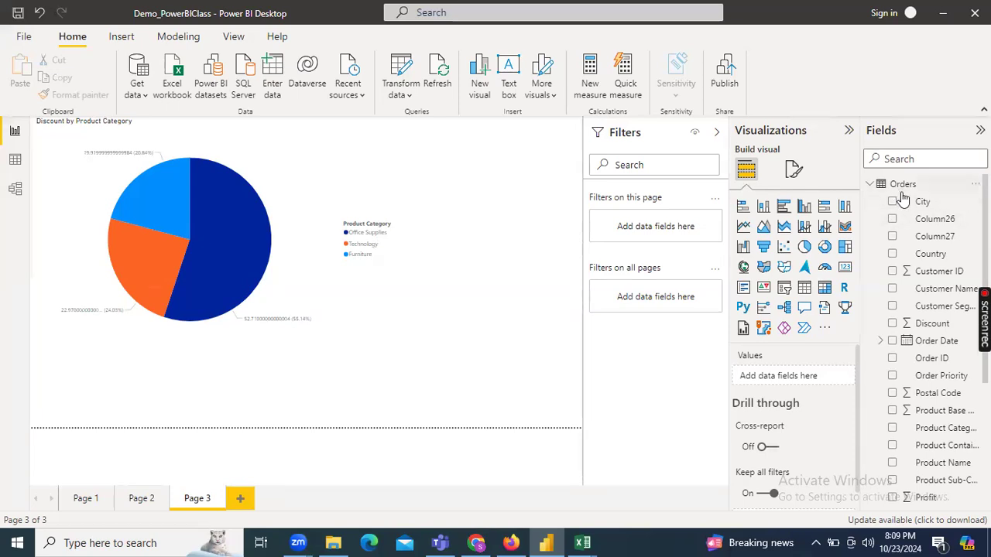
# Step: Collapse the Orders table's field list and look over the available commands and common data sources
pyautogui.click(870, 184)
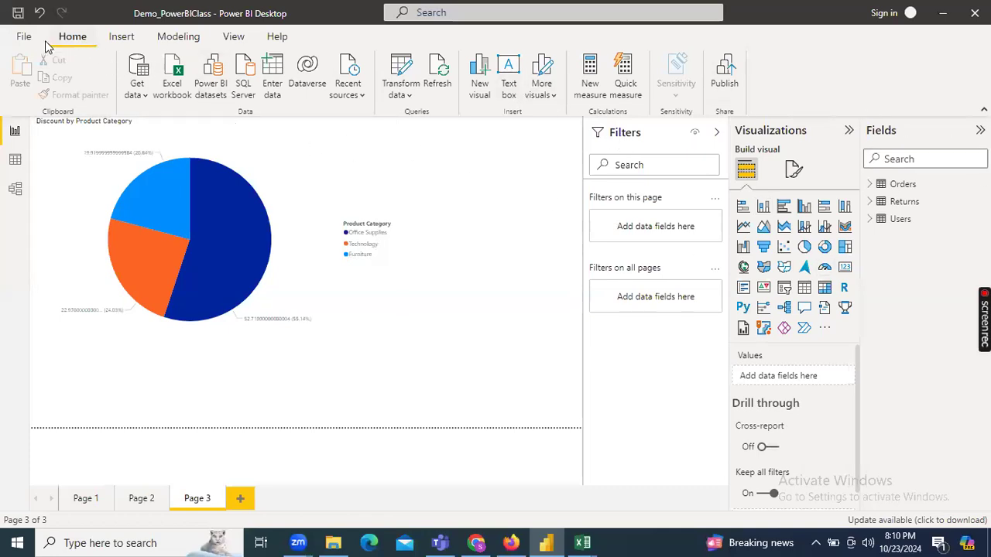
pyautogui.click(121, 38)
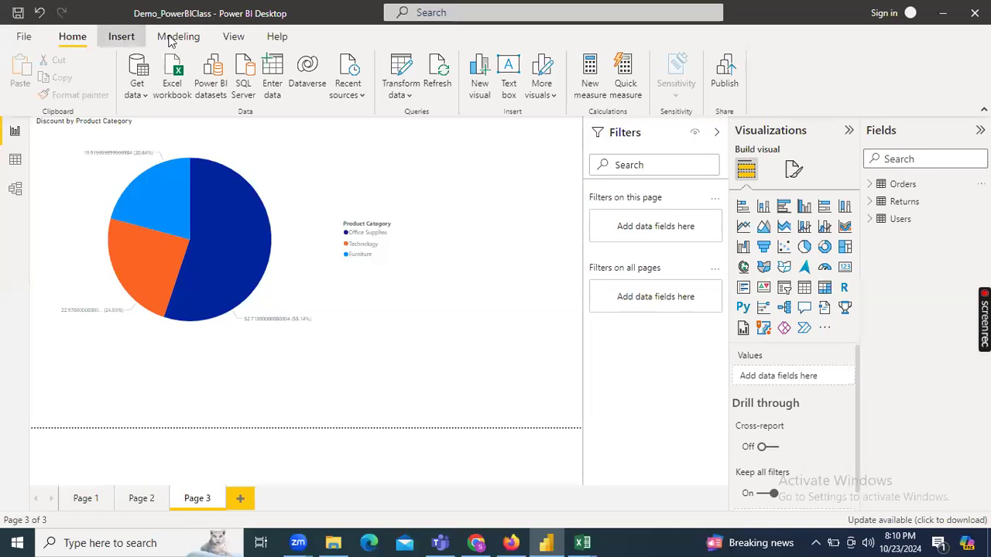
pyautogui.click(178, 36)
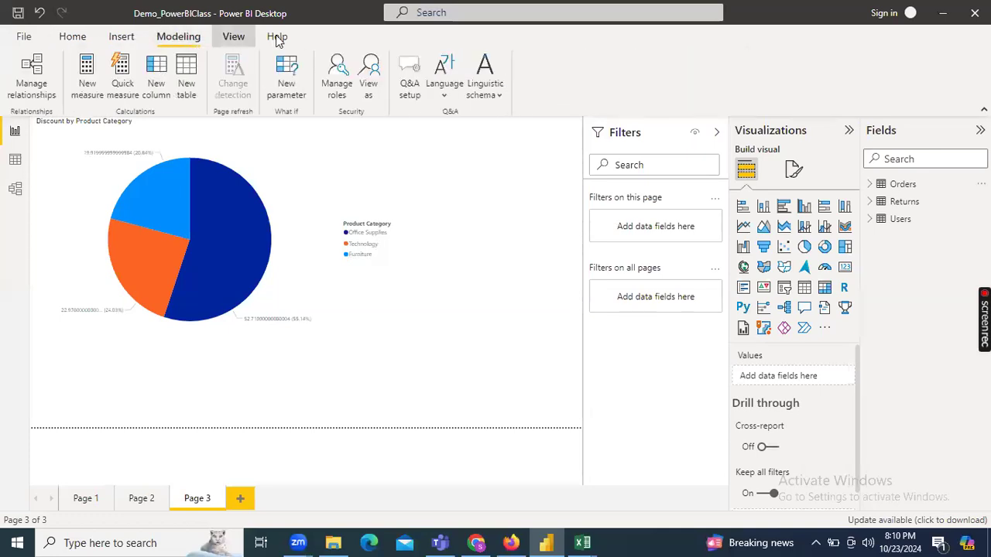
pyautogui.click(233, 37)
pyautogui.click(74, 36)
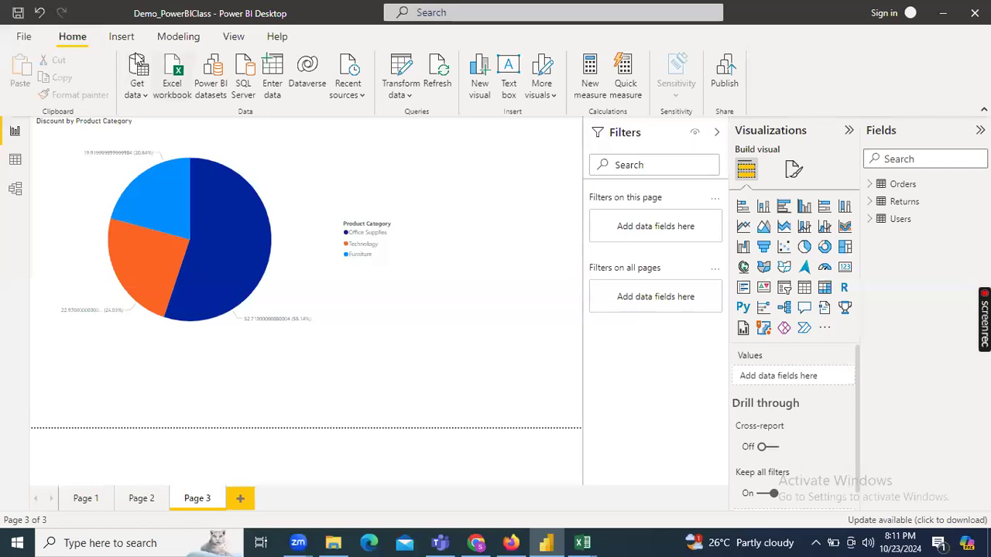
pyautogui.click(138, 96)
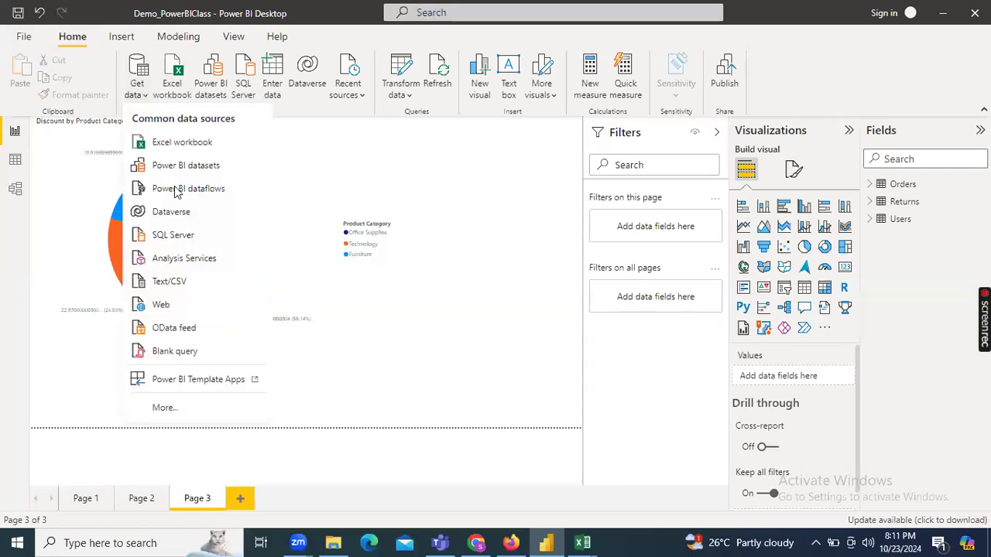
pyautogui.click(469, 157)
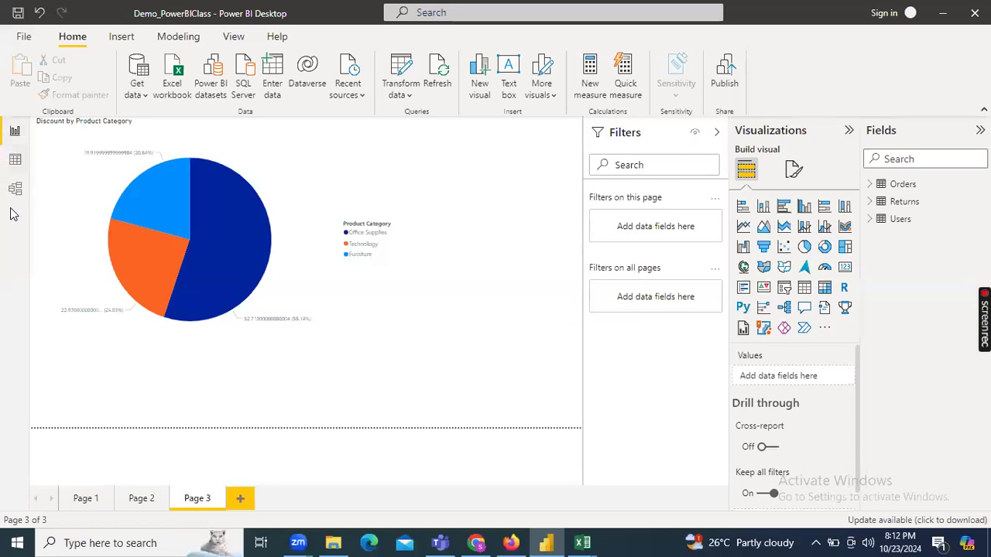
# Step: Show the Orders table in Data view and collapse its field list
pyautogui.click(15, 165)
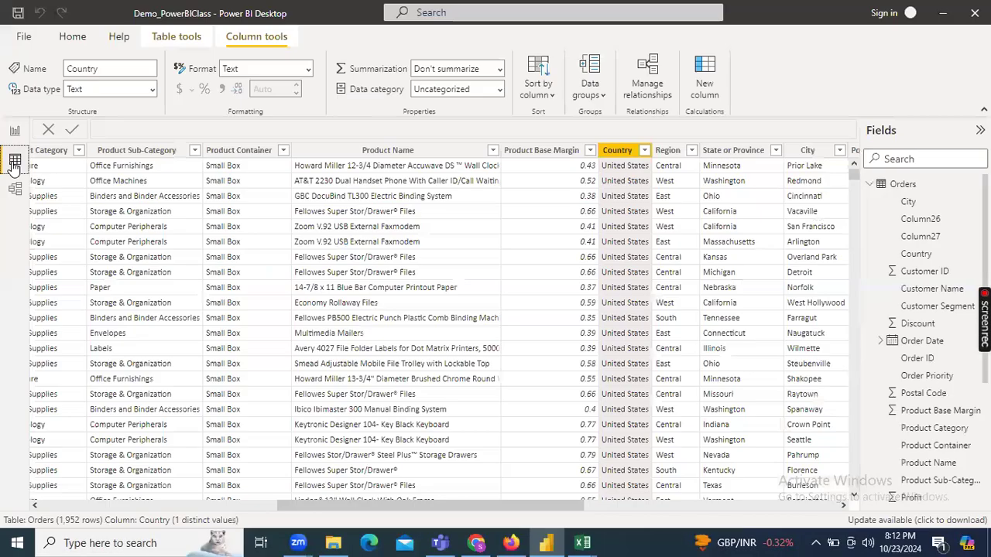
pyautogui.click(904, 184)
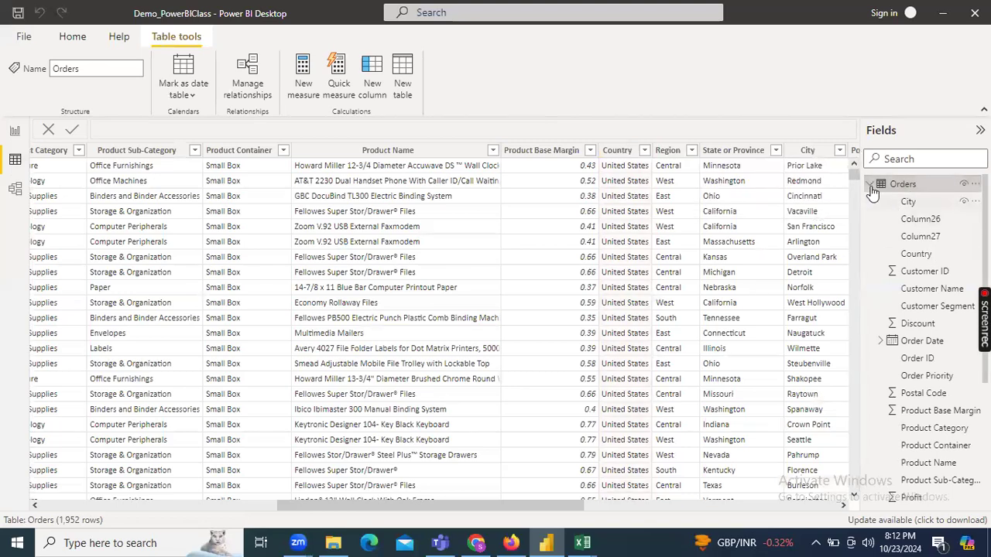
pyautogui.click(901, 186)
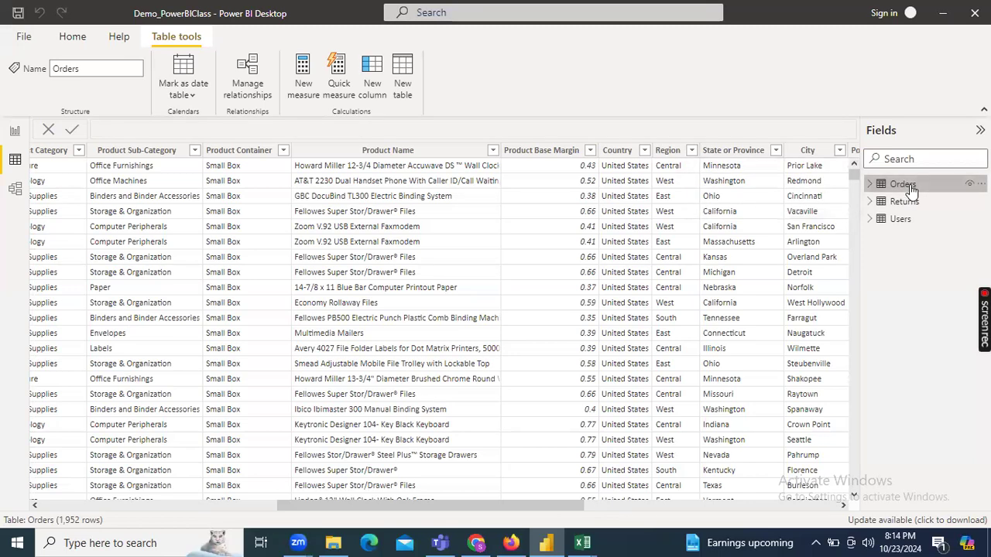
pyautogui.moveTo(912, 190)
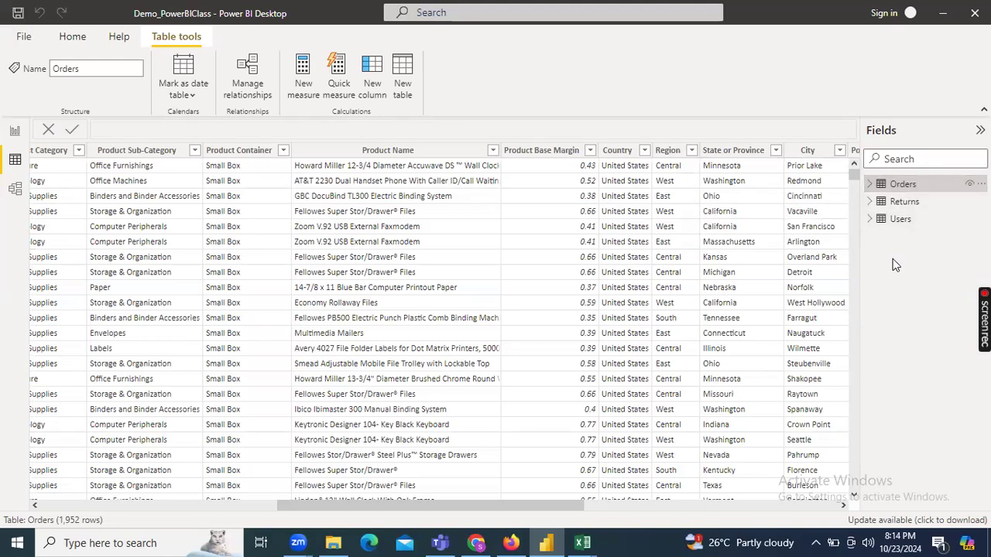
# Step: Examine the name, data type and format of the Row ID, Order Priority and Discount columns in the Orders table
pyautogui.moveTo(534, 506); pyautogui.dragTo(166, 508)
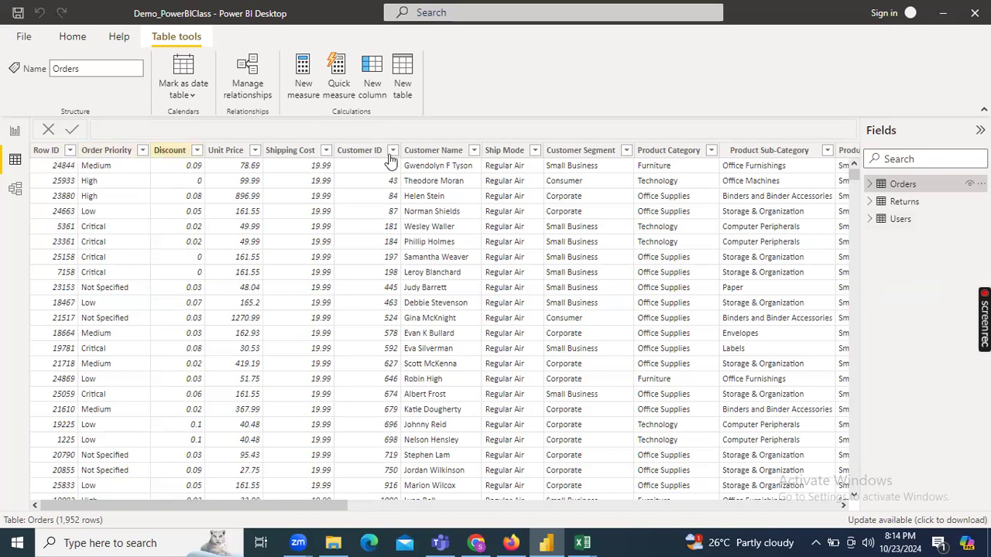
pyautogui.click(45, 152)
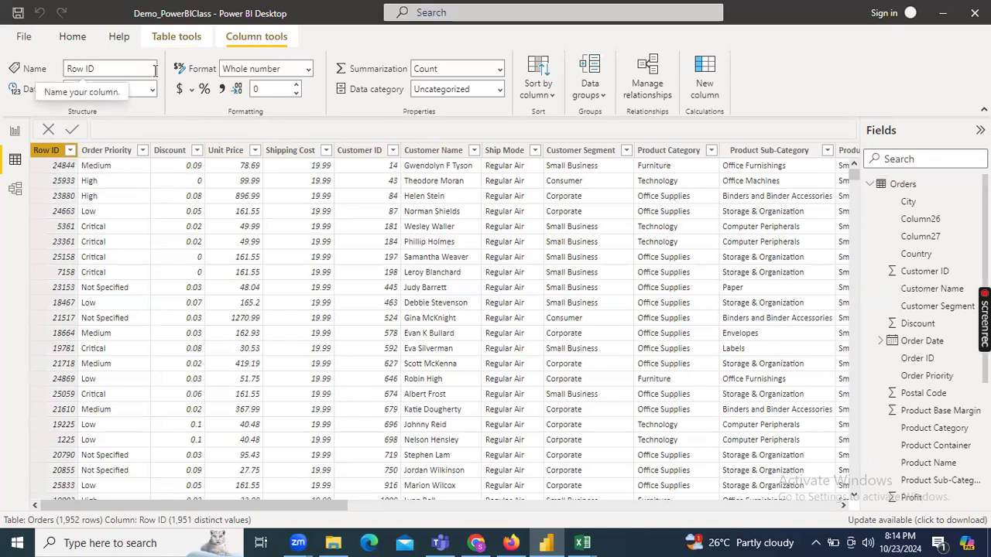
pyautogui.click(70, 68)
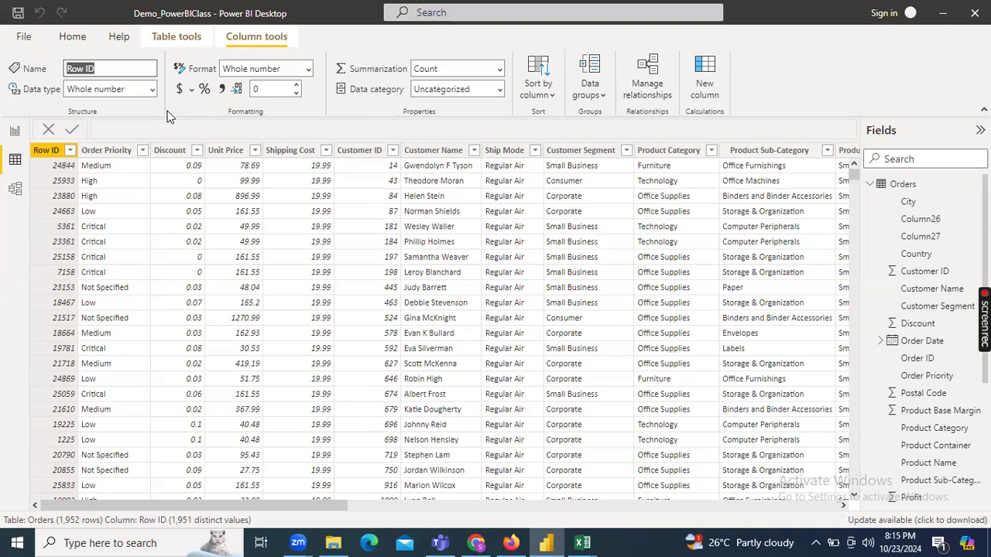
pyautogui.click(101, 150)
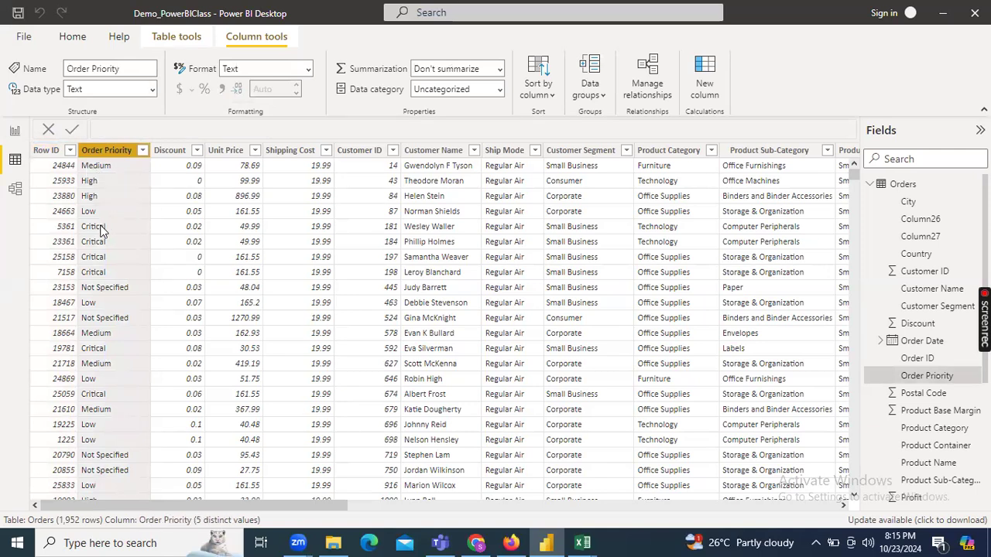
pyautogui.click(48, 152)
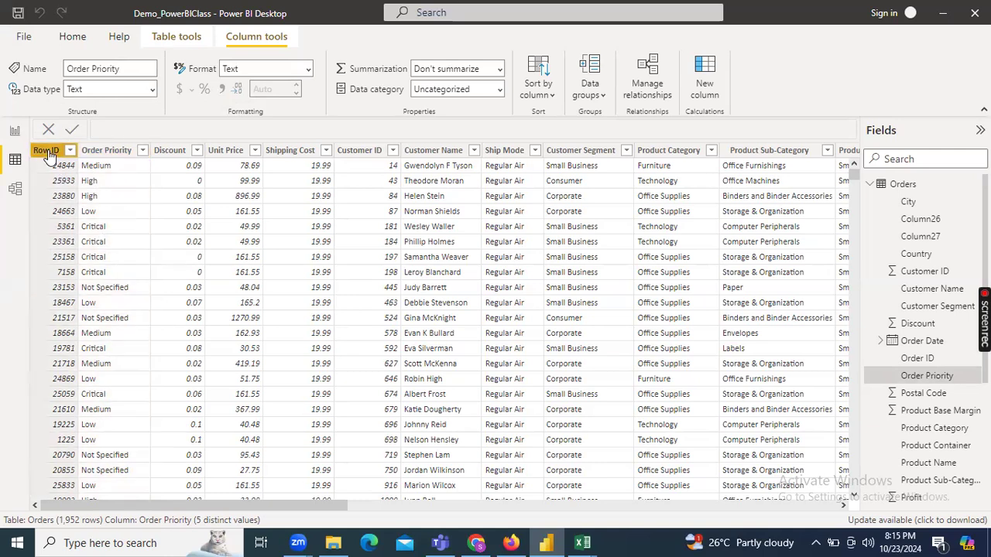
pyautogui.click(158, 151)
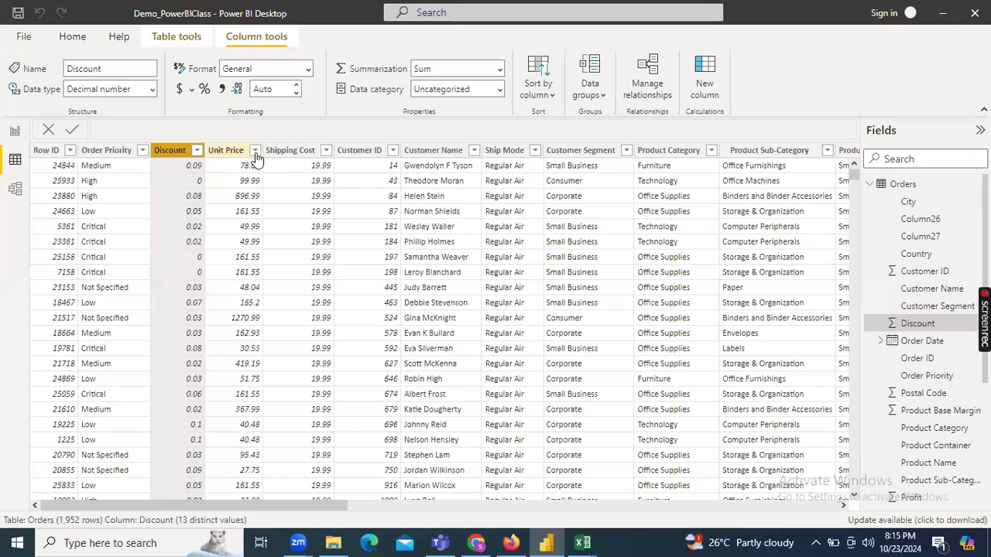
pyautogui.click(47, 153)
# Step: Inspect the column properties one by one from Order Priority through Ship Mode in the Orders table
pyautogui.click(101, 152)
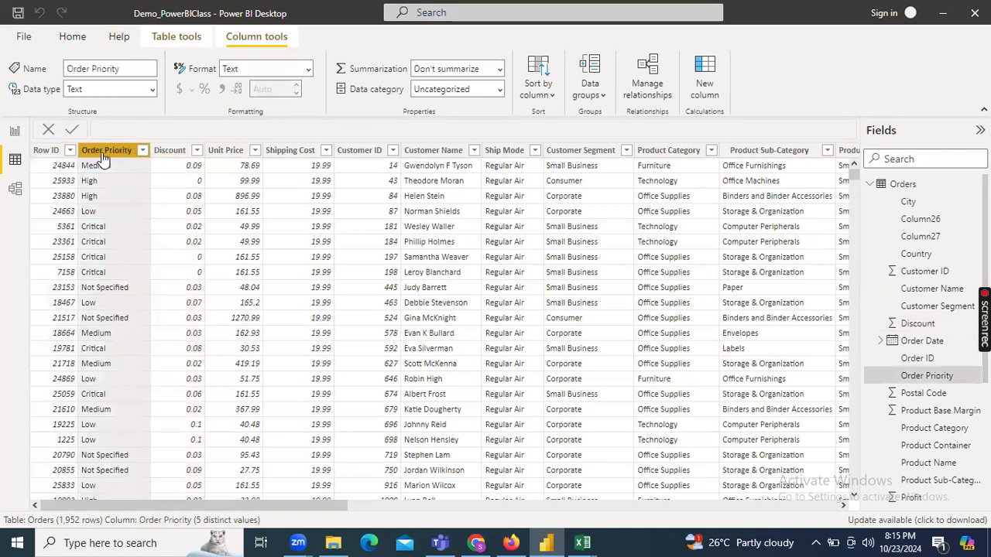
pyautogui.click(174, 152)
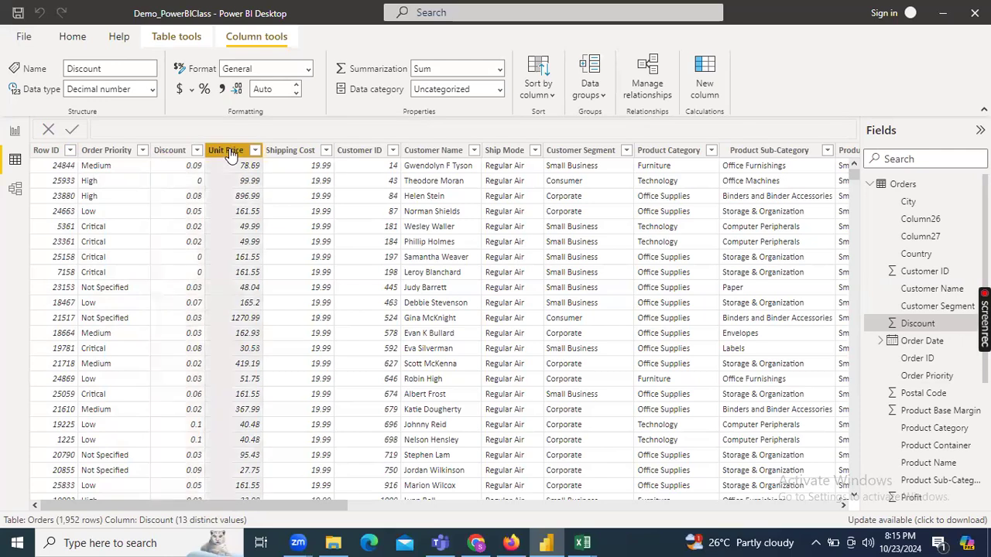
pyautogui.click(231, 154)
pyautogui.click(289, 154)
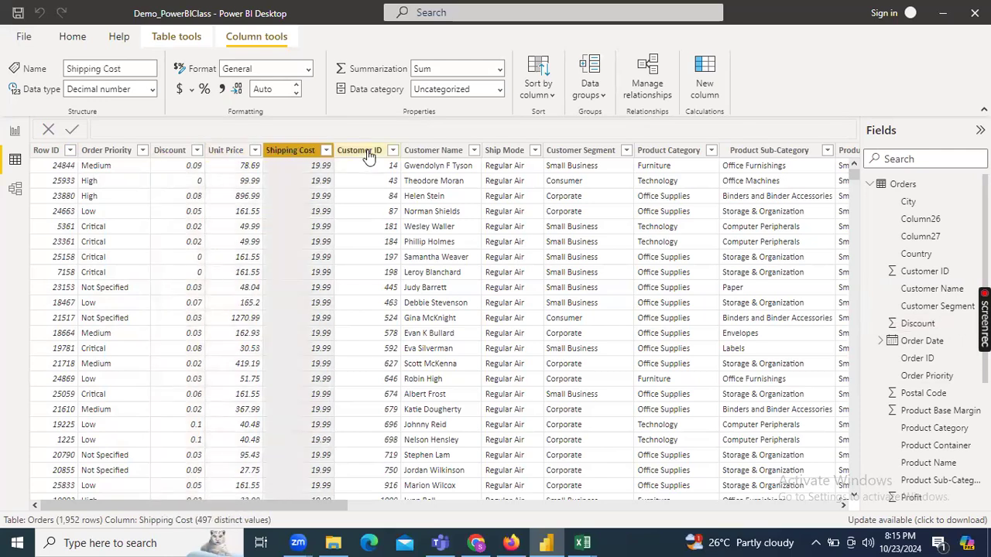
pyautogui.click(367, 154)
pyautogui.click(435, 152)
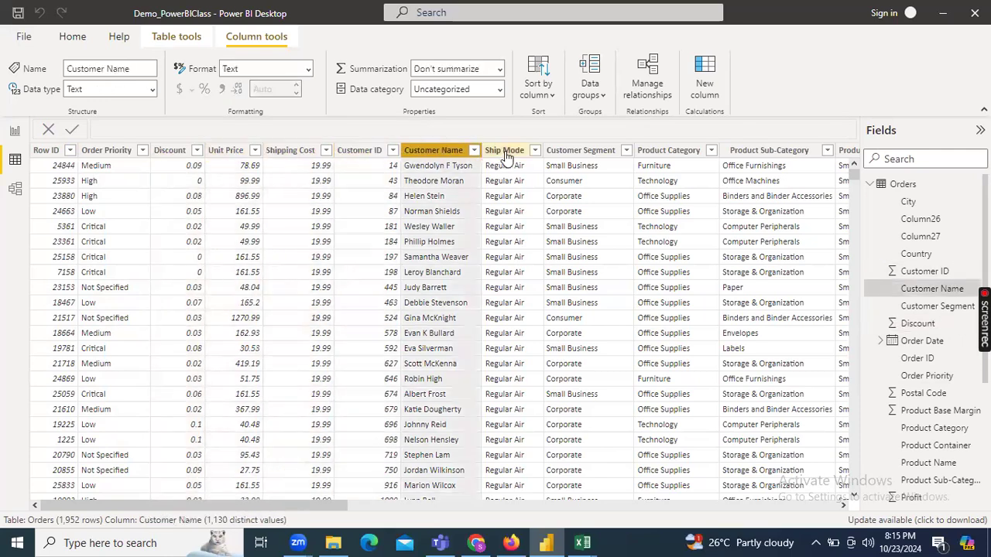
pyautogui.click(504, 154)
# Step: Inspect the Customer Segment, Product Category, Product Sub-Category, Product Container and Product Name columns in turn
pyautogui.moveTo(347, 506); pyautogui.dragTo(433, 505)
pyautogui.click(387, 155)
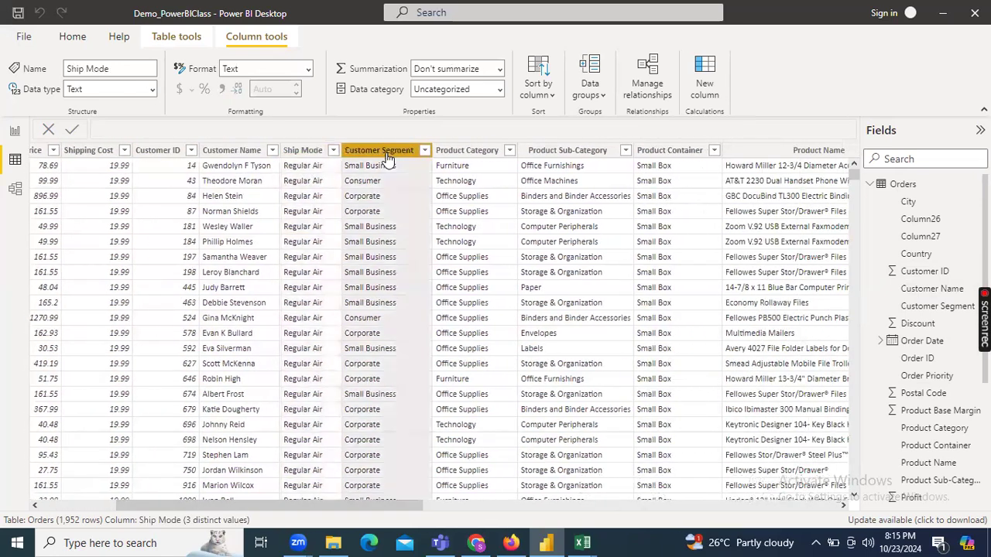
pyautogui.click(478, 155)
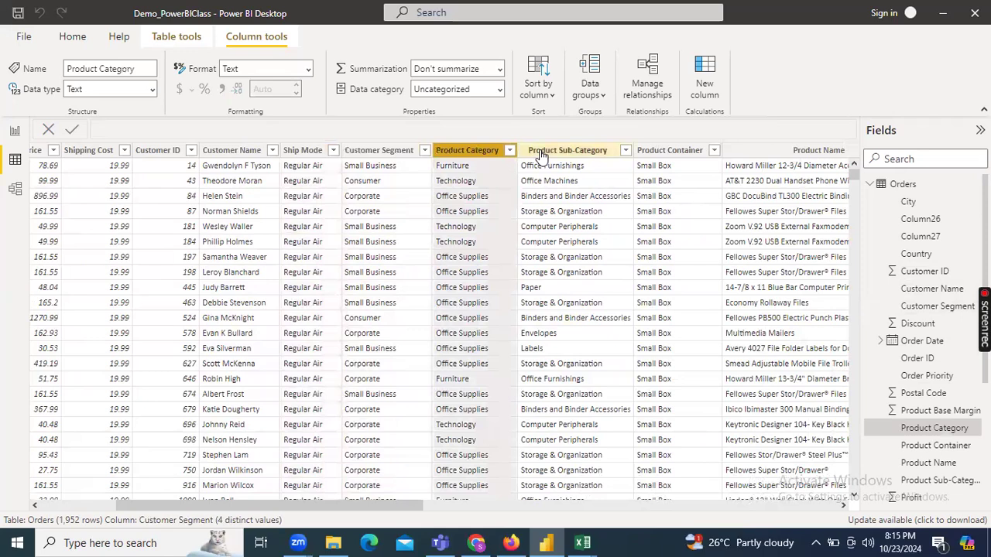
pyautogui.click(540, 157)
pyautogui.moveTo(387, 507); pyautogui.dragTo(436, 471)
pyautogui.click(437, 155)
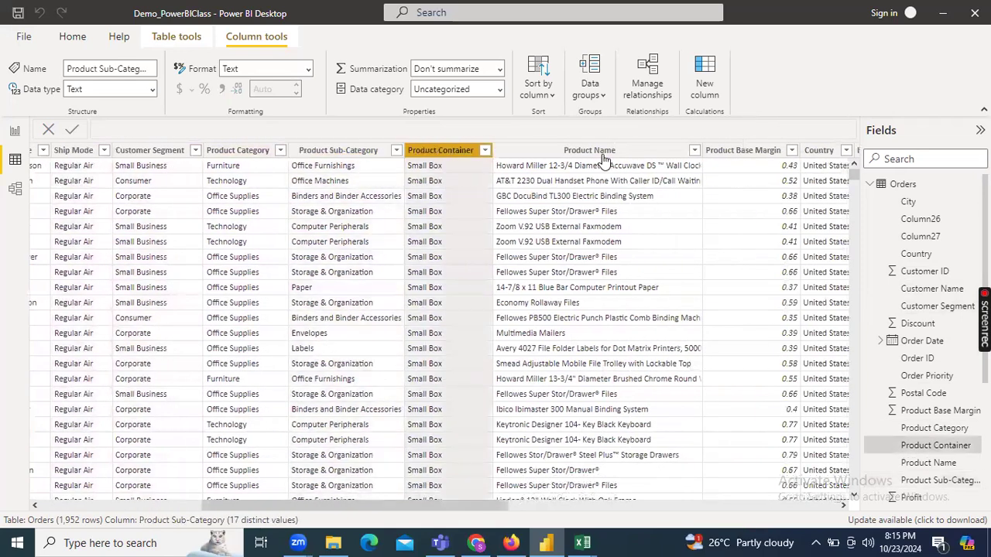
pyautogui.click(604, 155)
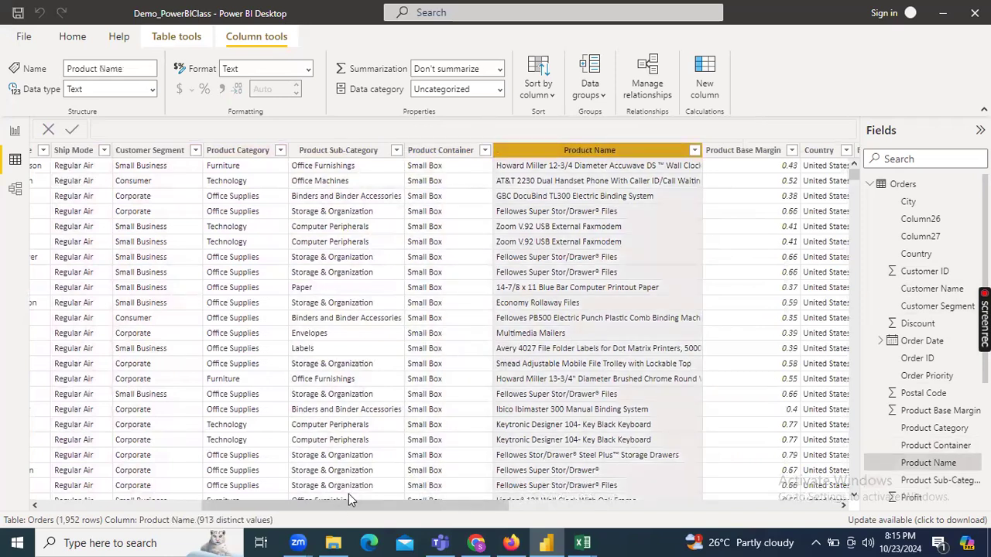
# Step: Review the remaining Orders columns, checking the properties of Product Base Margin, Country, Sales and Order ID
pyautogui.moveTo(370, 508); pyautogui.dragTo(476, 514)
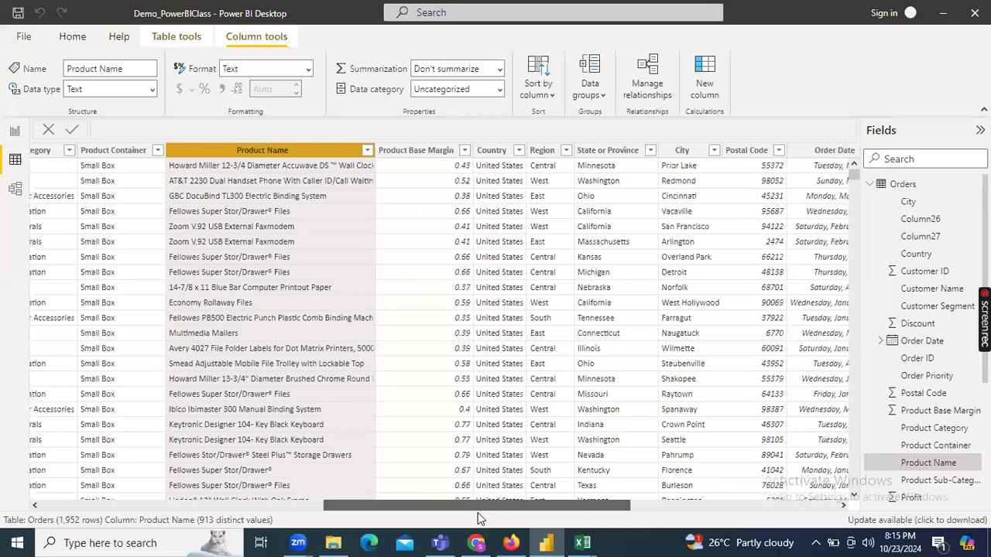
pyautogui.click(404, 150)
pyautogui.click(483, 151)
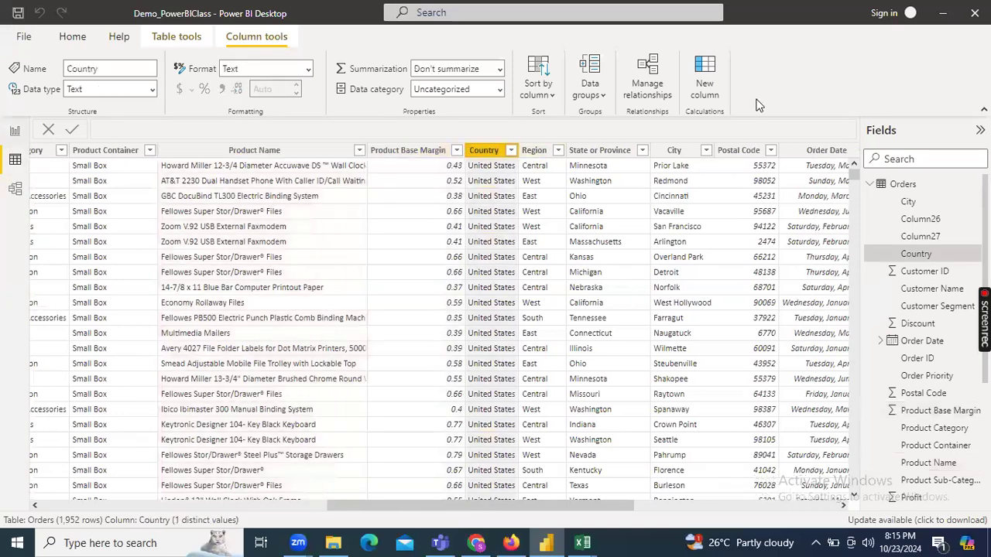
pyautogui.moveTo(532, 505); pyautogui.dragTo(698, 509)
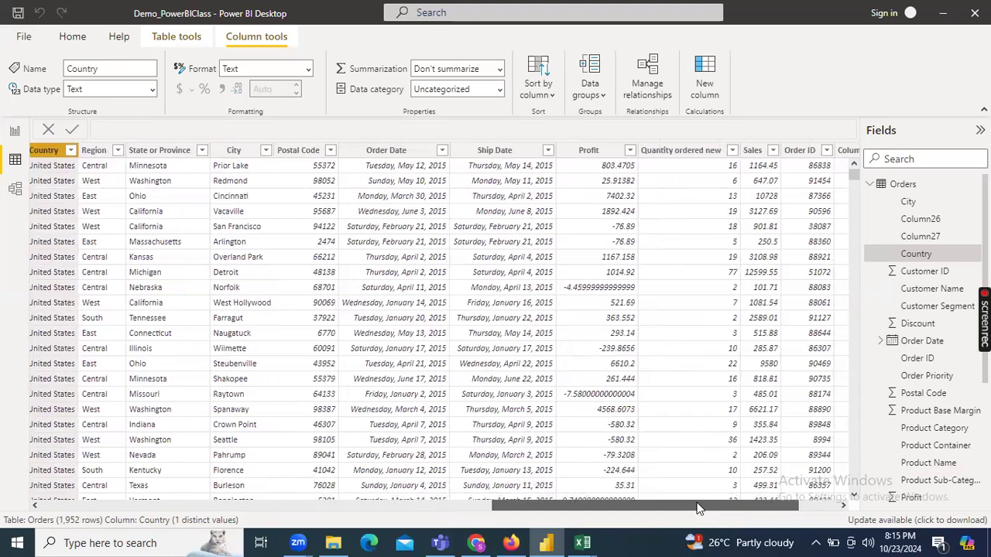
pyautogui.moveTo(696, 508); pyautogui.dragTo(753, 508)
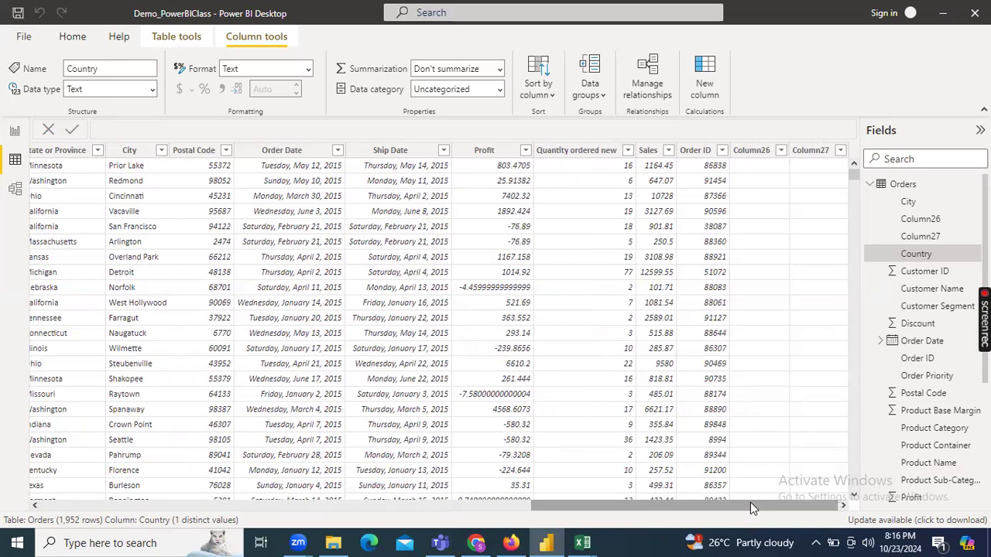
pyautogui.click(650, 151)
pyautogui.click(697, 151)
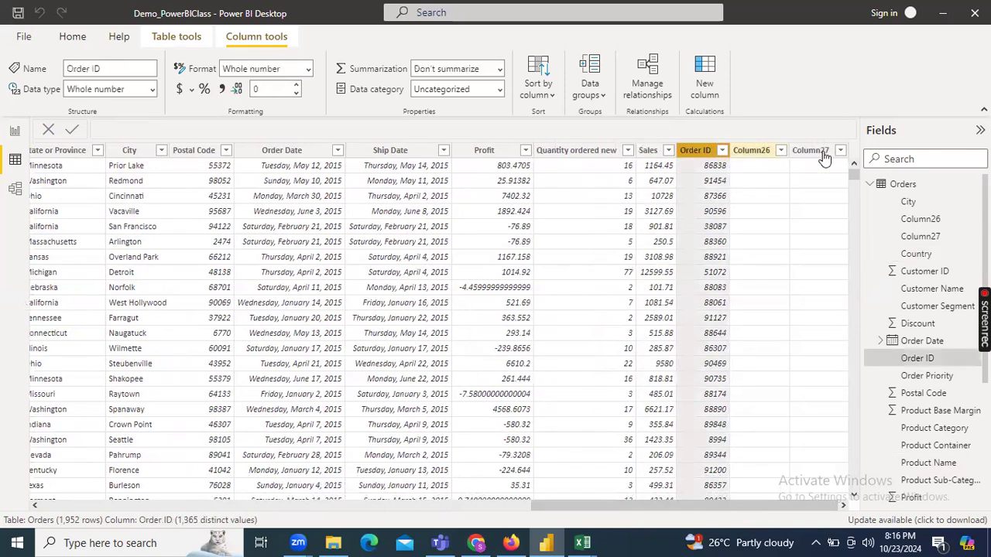
# Step: Check the contents of Column26 and Column27 at the end of the Orders table
pyautogui.click(754, 155)
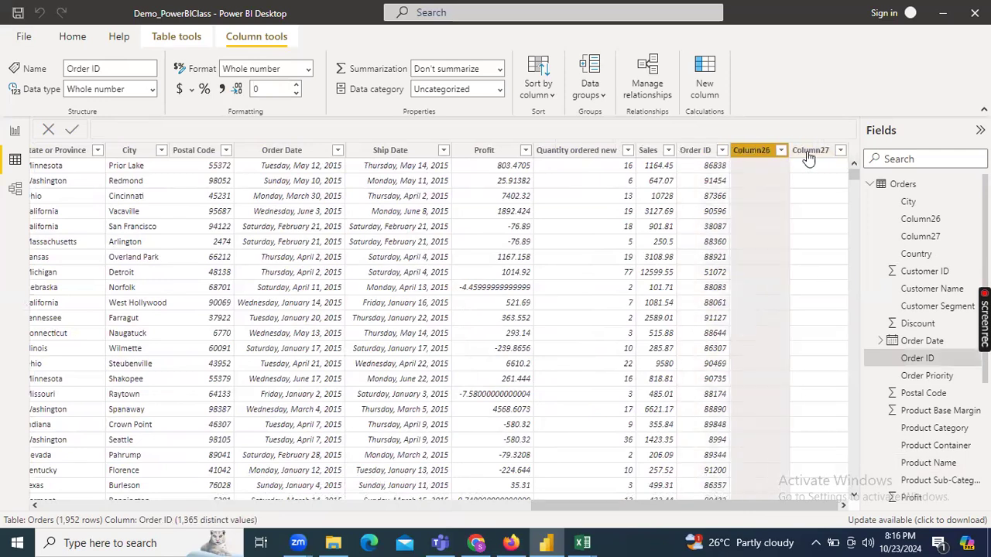
pyautogui.click(805, 151)
pyautogui.click(759, 157)
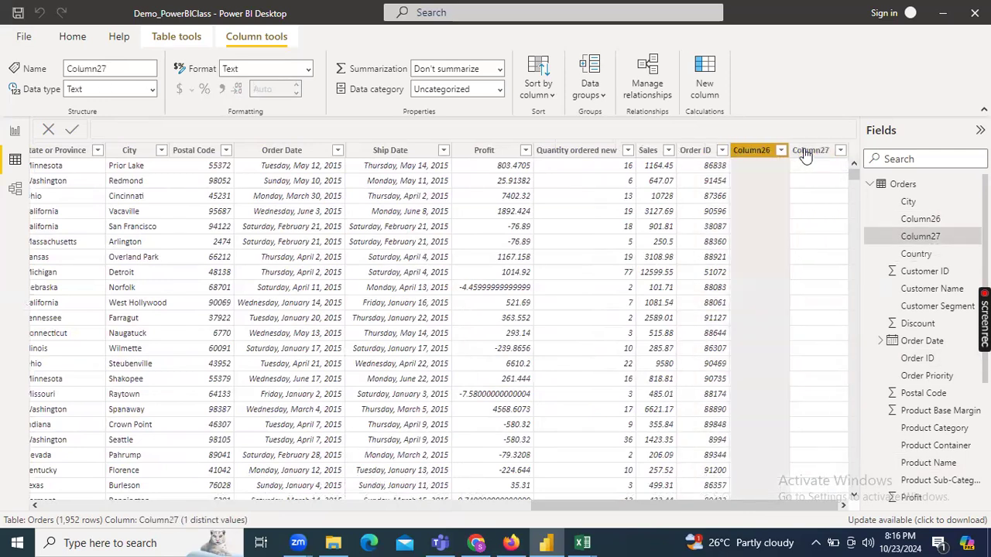
# Step: Delete Column27 from the Orders table in the model
pyautogui.click(805, 154)
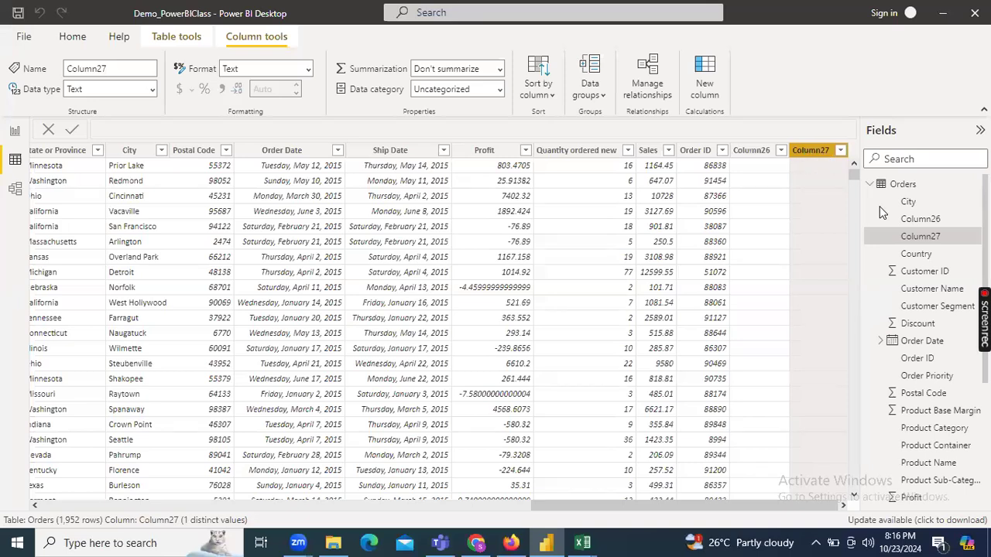
pyautogui.rightClick(940, 236)
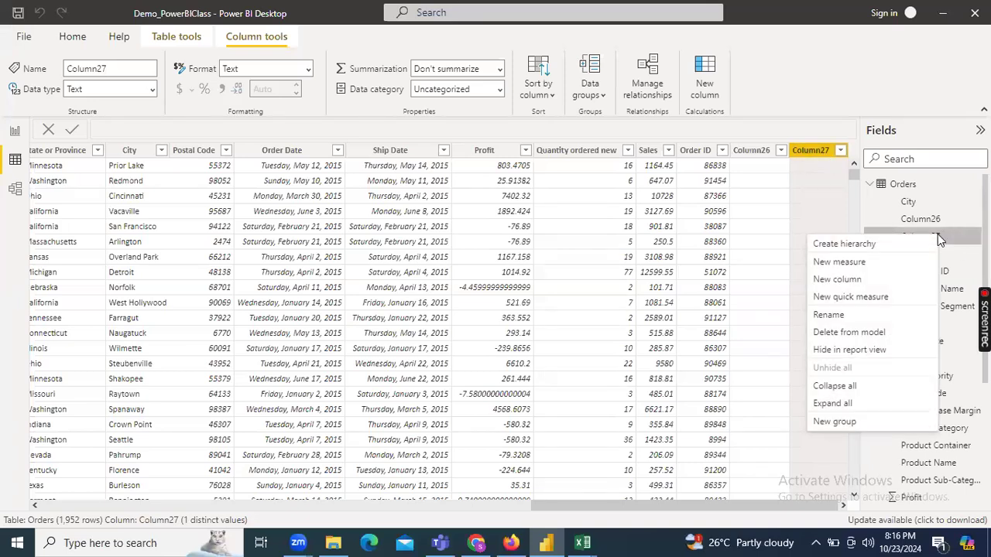
pyautogui.click(867, 336)
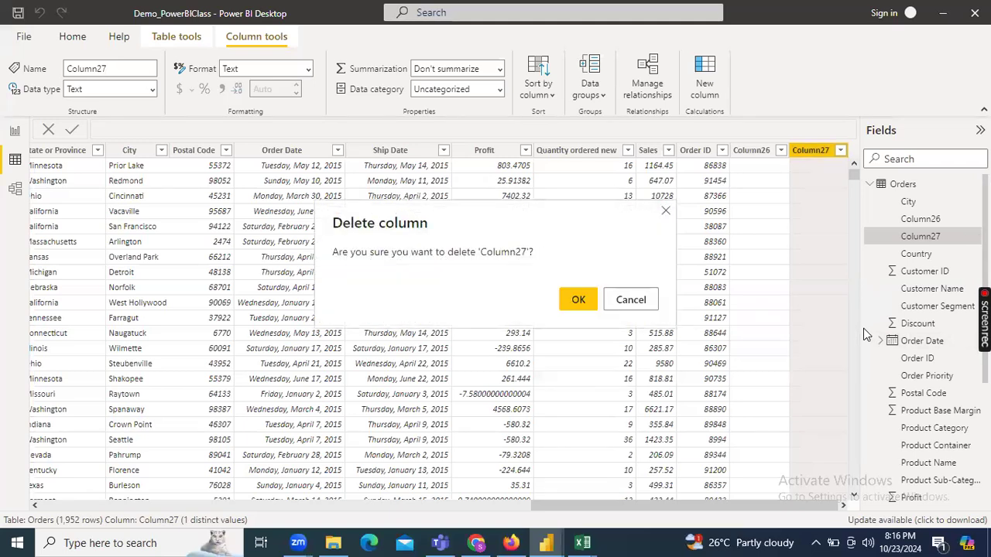
pyautogui.click(581, 301)
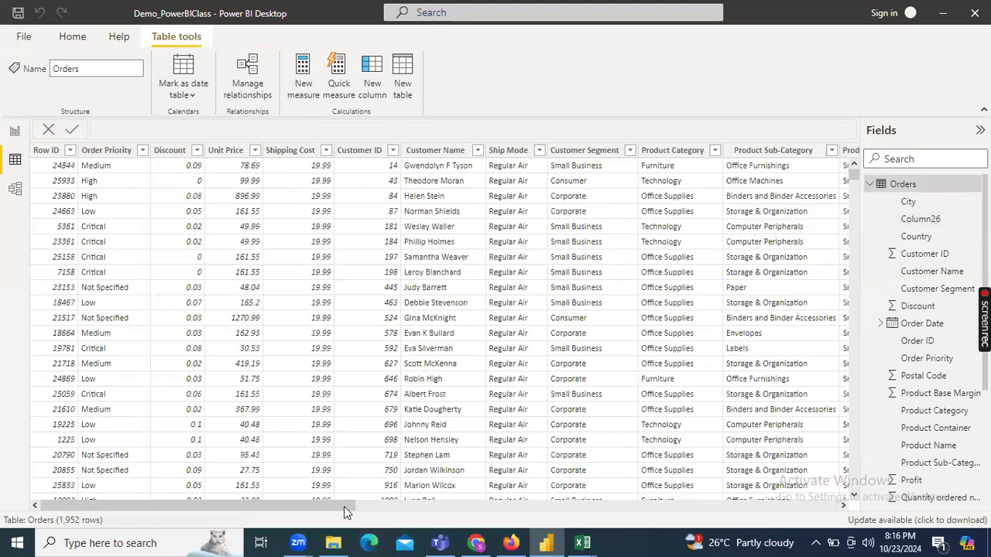
# Step: Delete the empty Column26 at the end of the Orders table from the model
pyautogui.moveTo(344, 506); pyautogui.dragTo(764, 517)
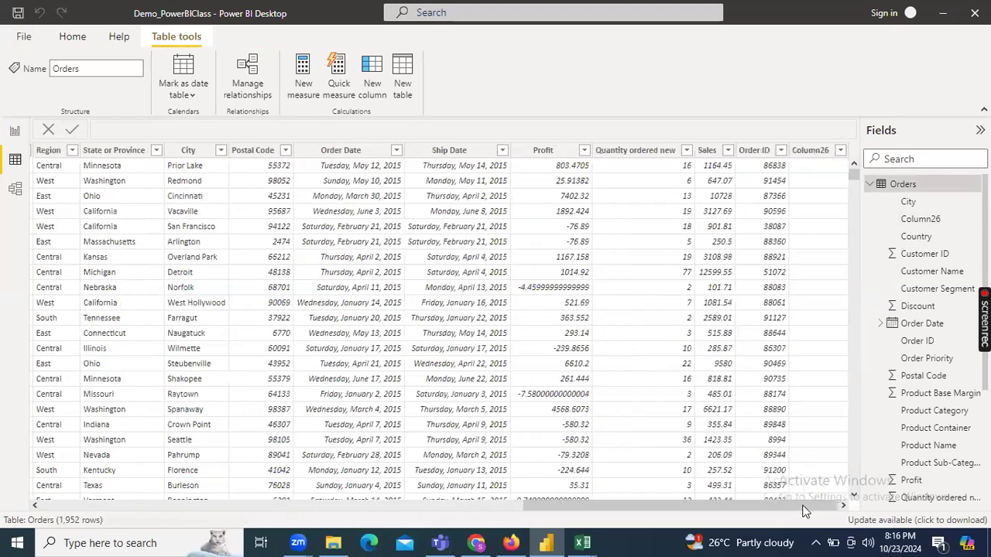
pyautogui.click(811, 152)
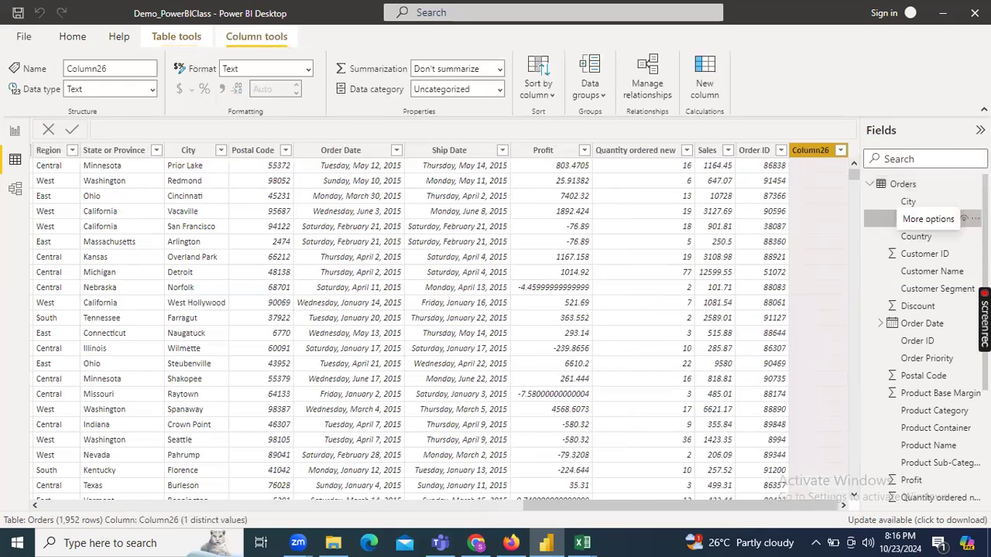
pyautogui.click(975, 219)
pyautogui.click(902, 315)
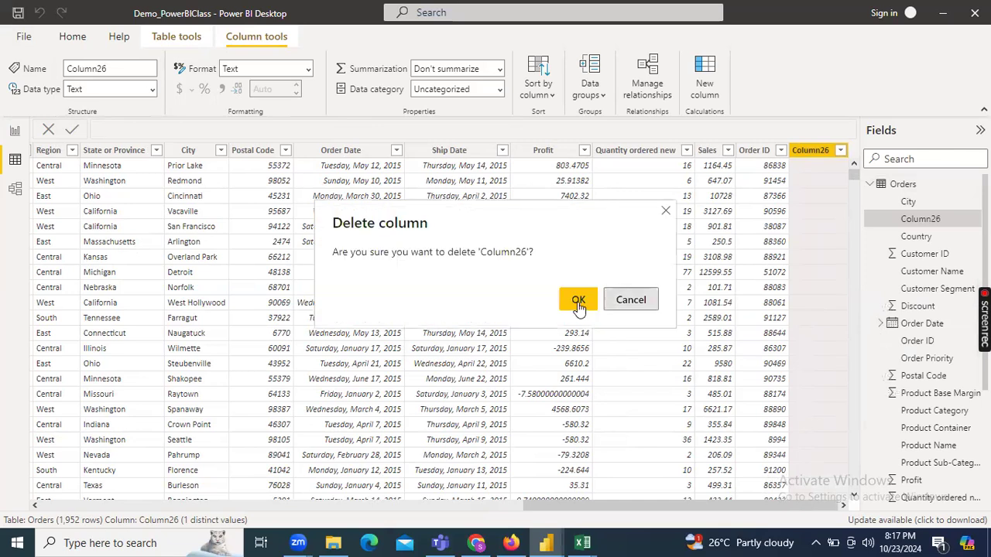
pyautogui.click(576, 297)
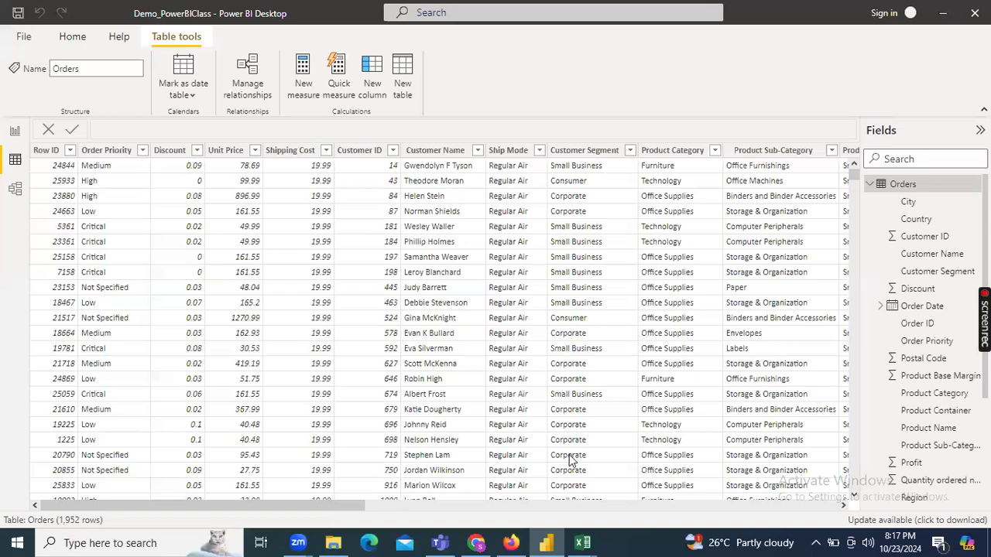
# Step: Review the Returns table, including the distinct values in its Status column, and view the contents of the Users table
pyautogui.click(868, 185)
pyautogui.click(900, 203)
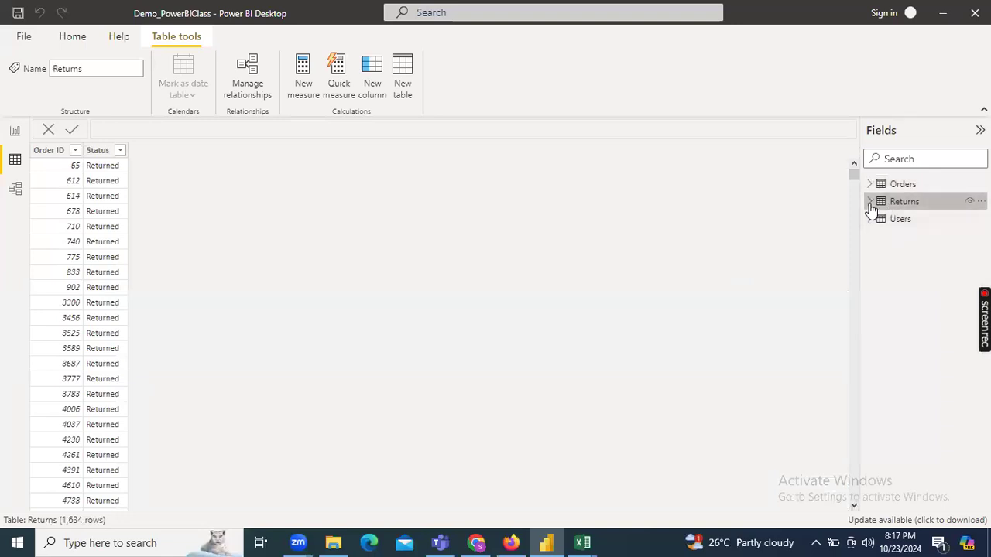
pyautogui.click(870, 204)
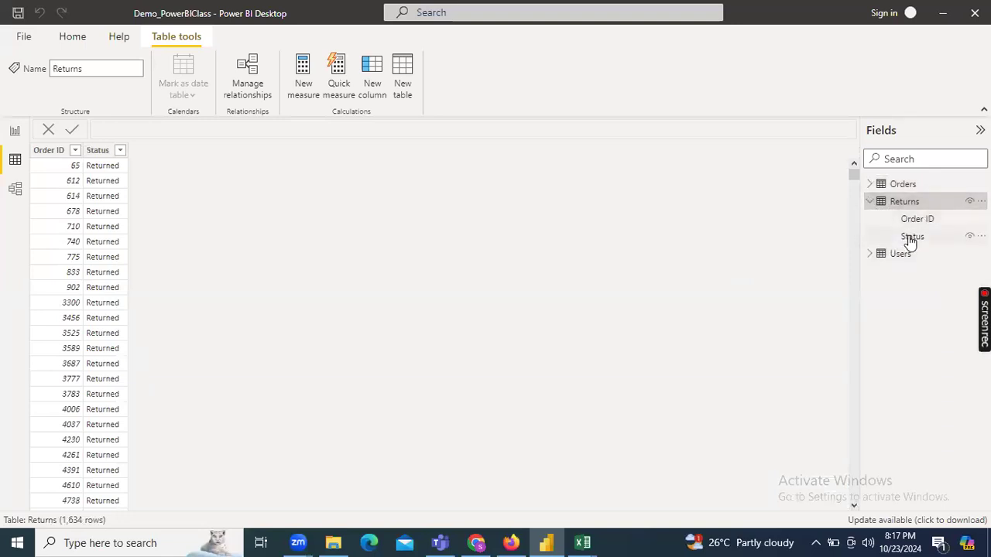
pyautogui.click(120, 152)
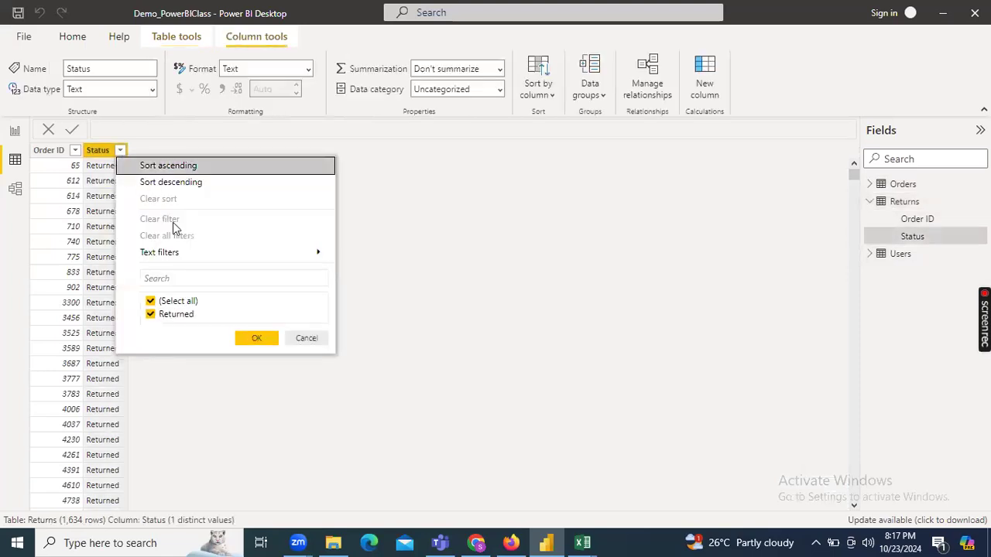
pyautogui.click(397, 314)
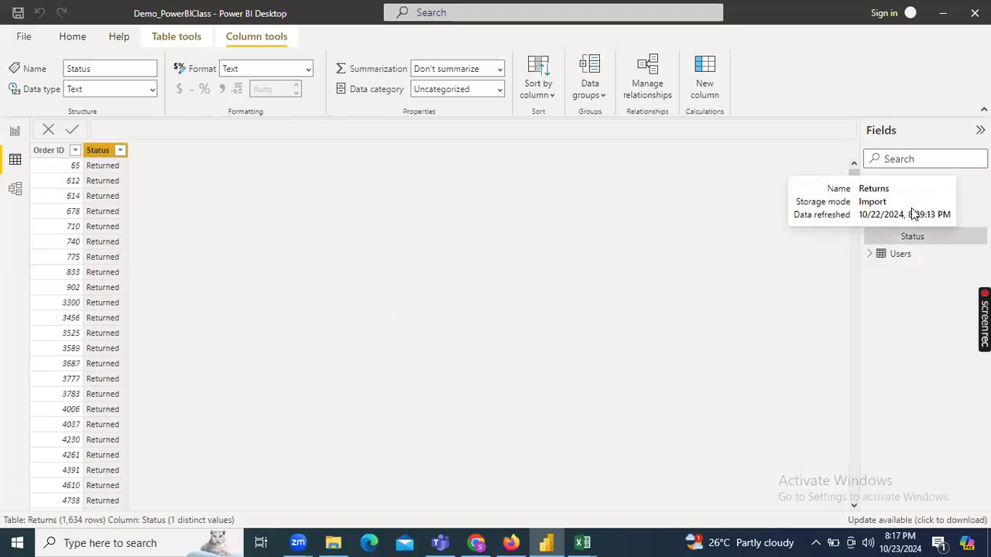
pyautogui.click(892, 255)
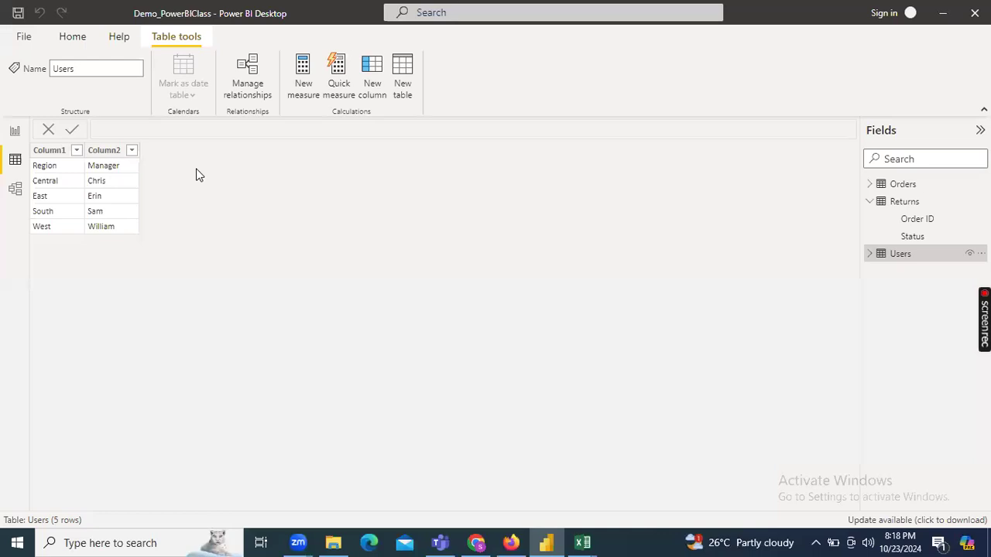
# Step: Return to the report view, open the Power Query Editor to transform the data, and dismiss the Orders preview-age notice
pyautogui.click(14, 136)
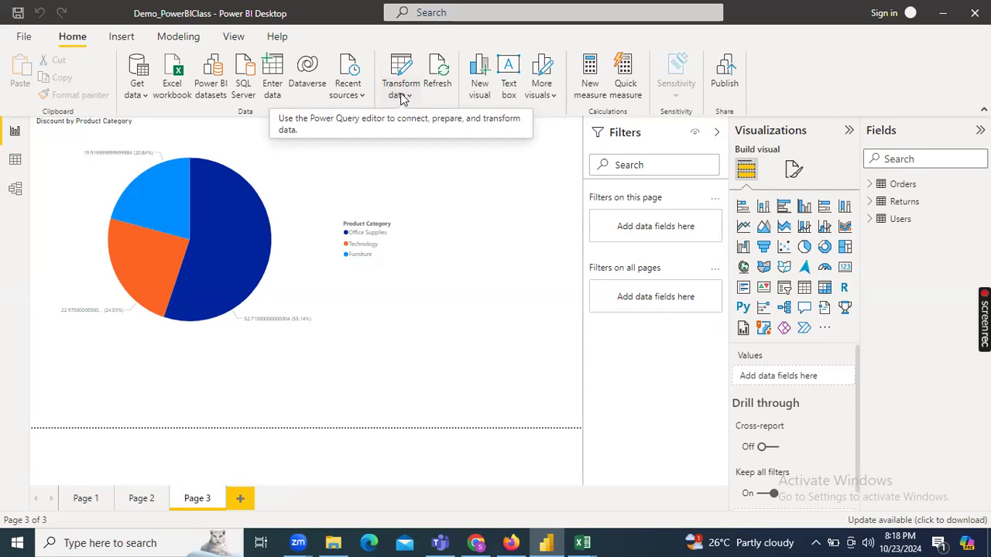
pyautogui.click(401, 96)
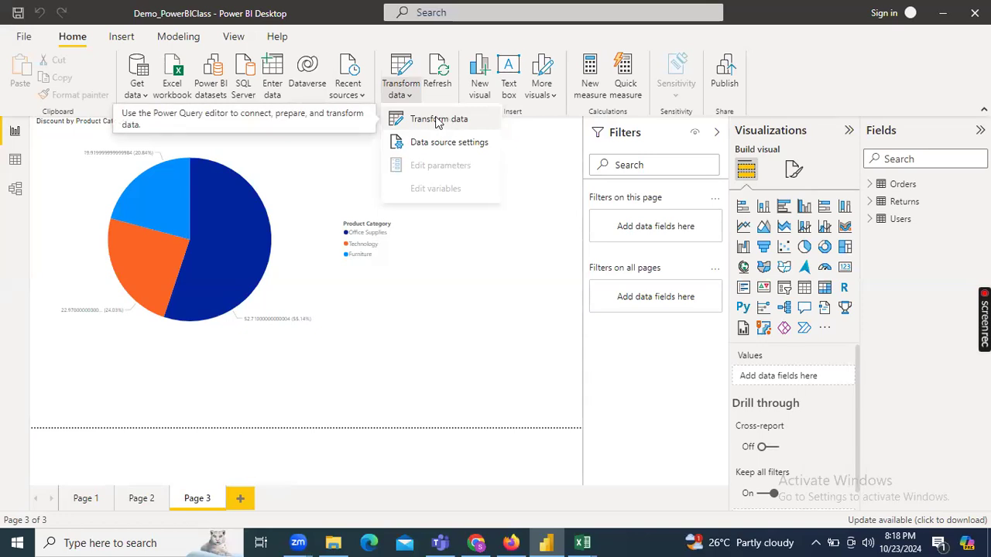
pyautogui.click(438, 120)
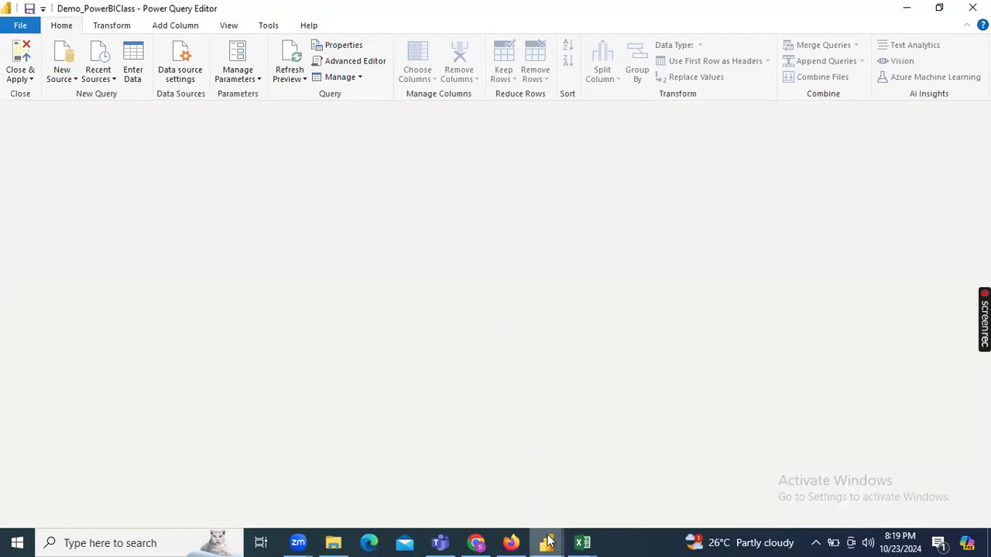
pyautogui.moveTo(548, 540)
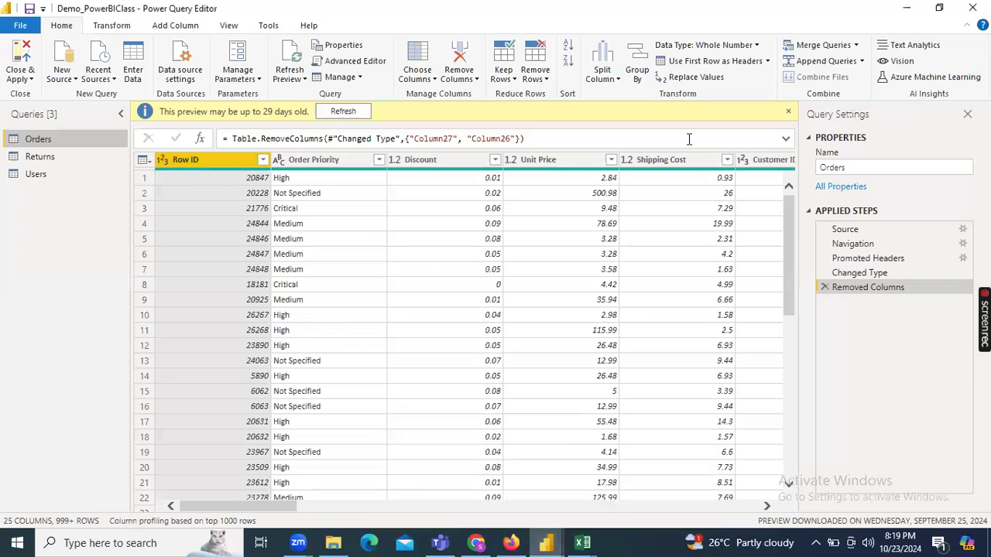
pyautogui.click(788, 112)
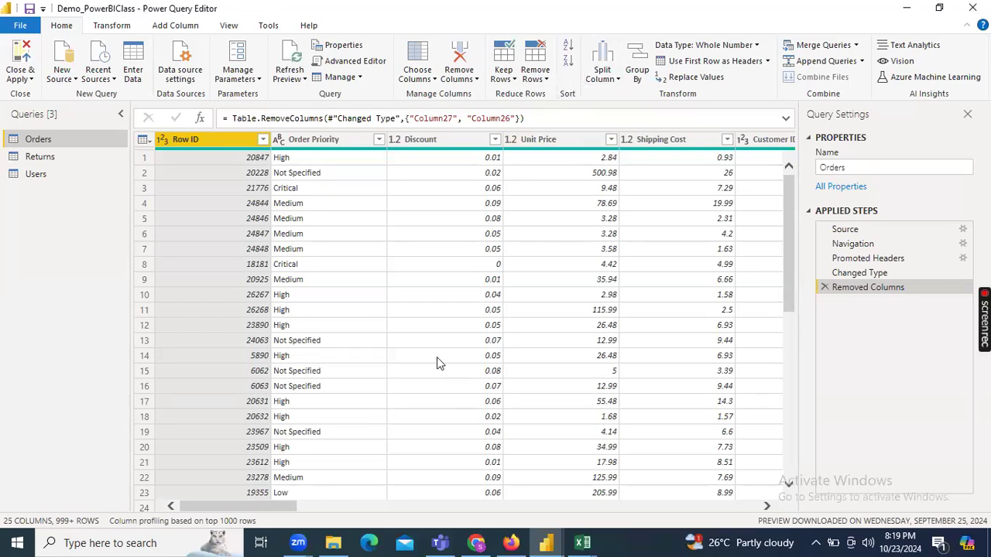
# Step: Refresh the preview of the Users query and promote its first row to column headers
pyautogui.click(44, 179)
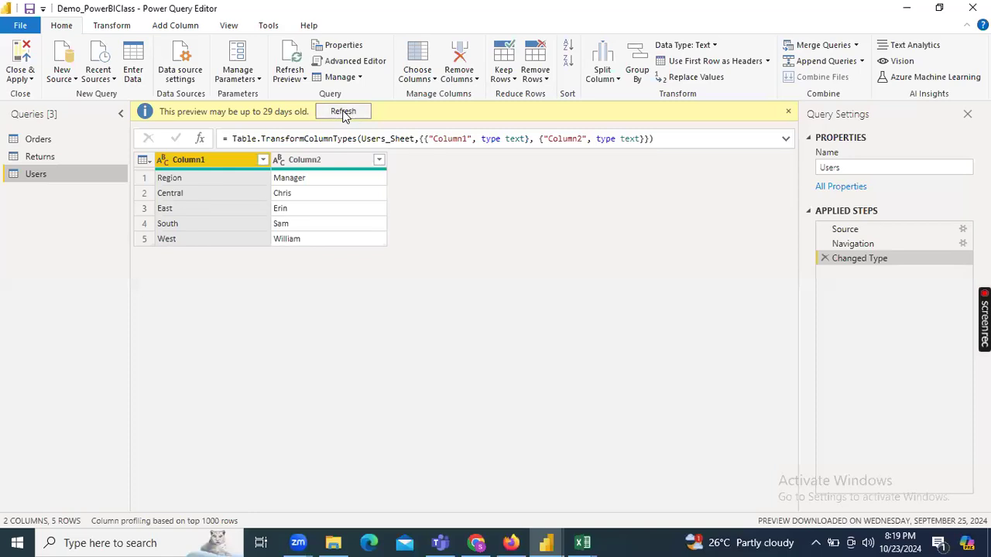
pyautogui.click(343, 111)
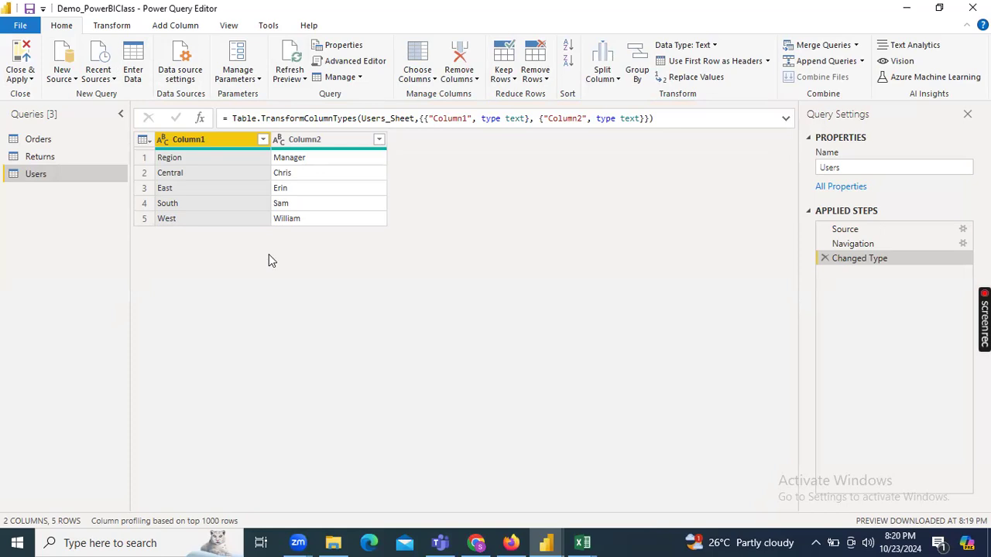
pyautogui.click(144, 157)
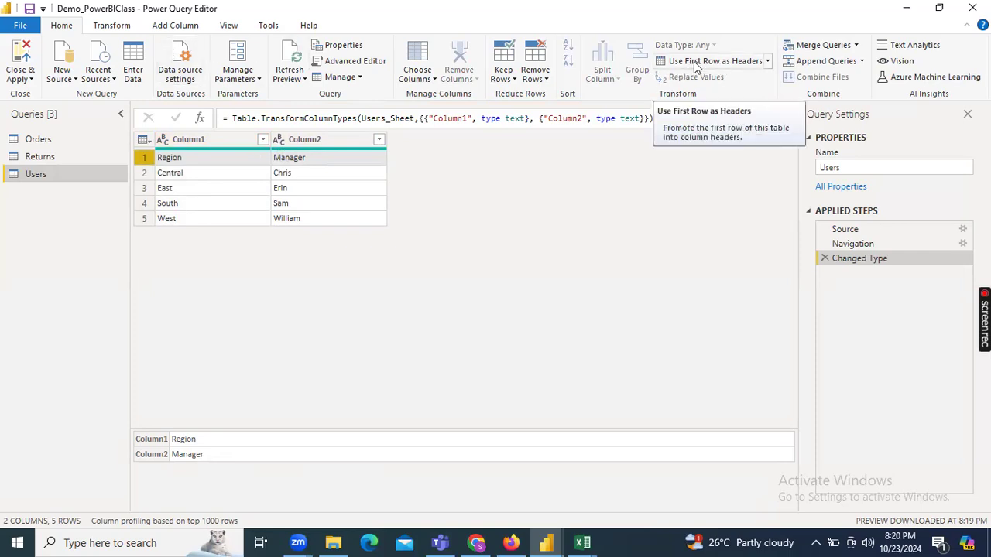
pyautogui.click(717, 61)
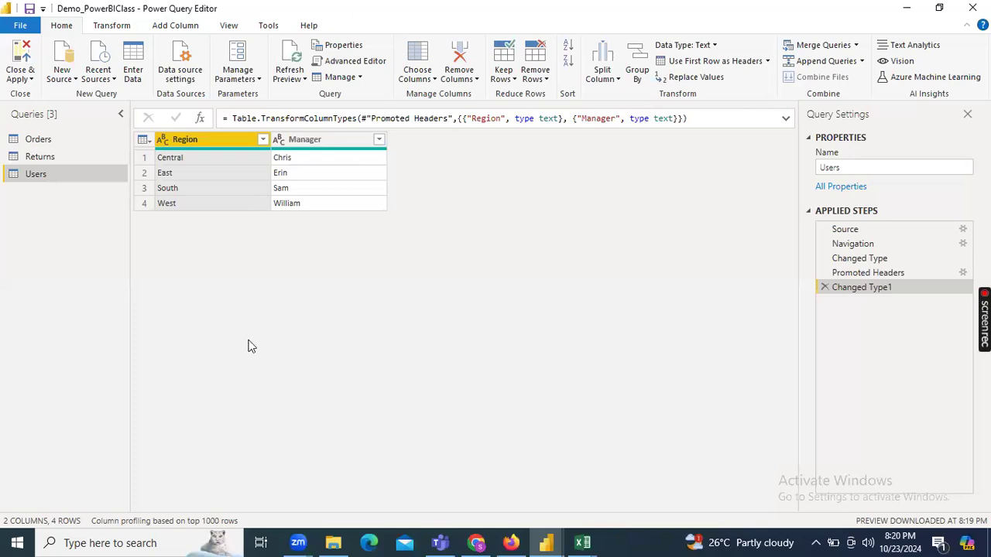
# Step: Apply the pending query changes to the model and close the Power Query Editor
pyautogui.click(546, 542)
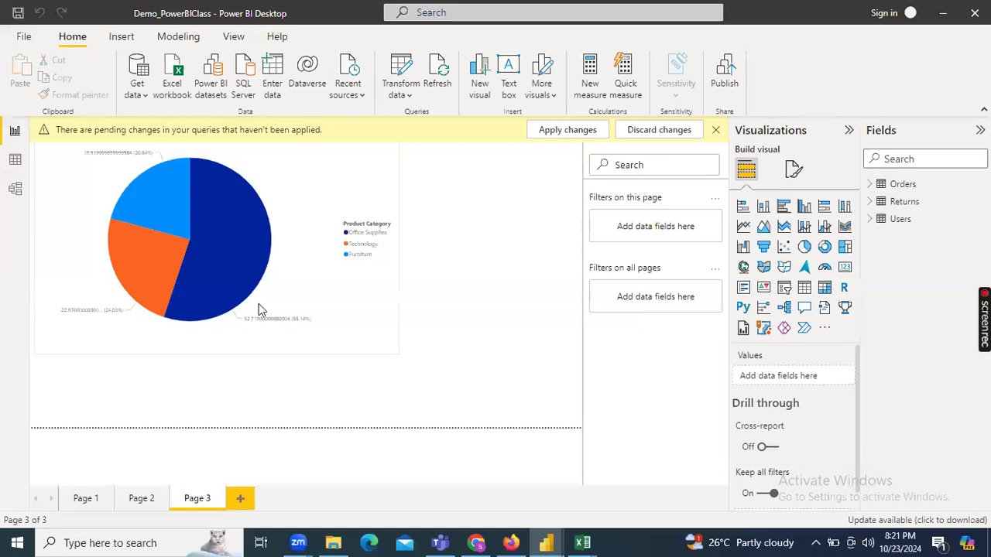
pyautogui.click(545, 541)
pyautogui.click(586, 515)
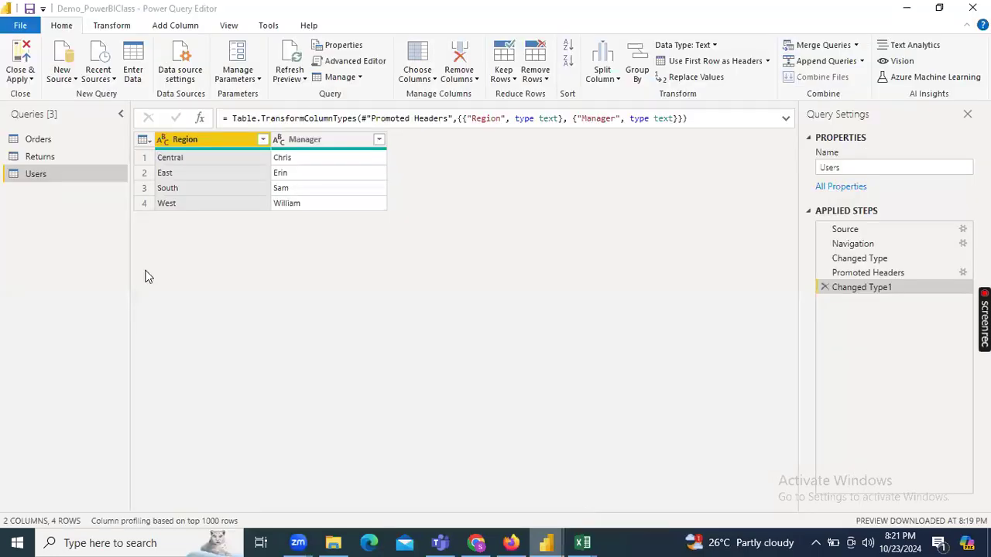
pyautogui.click(27, 79)
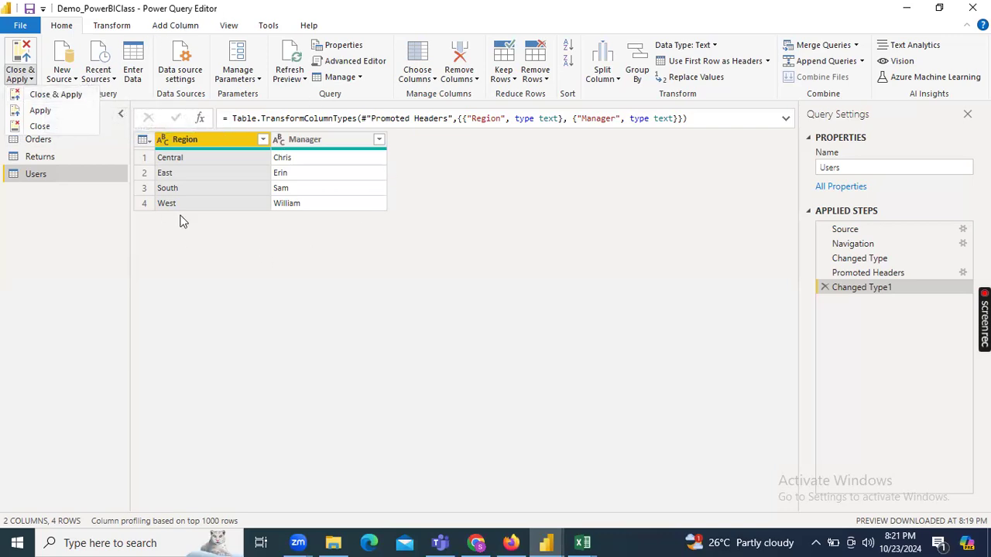
pyautogui.click(75, 99)
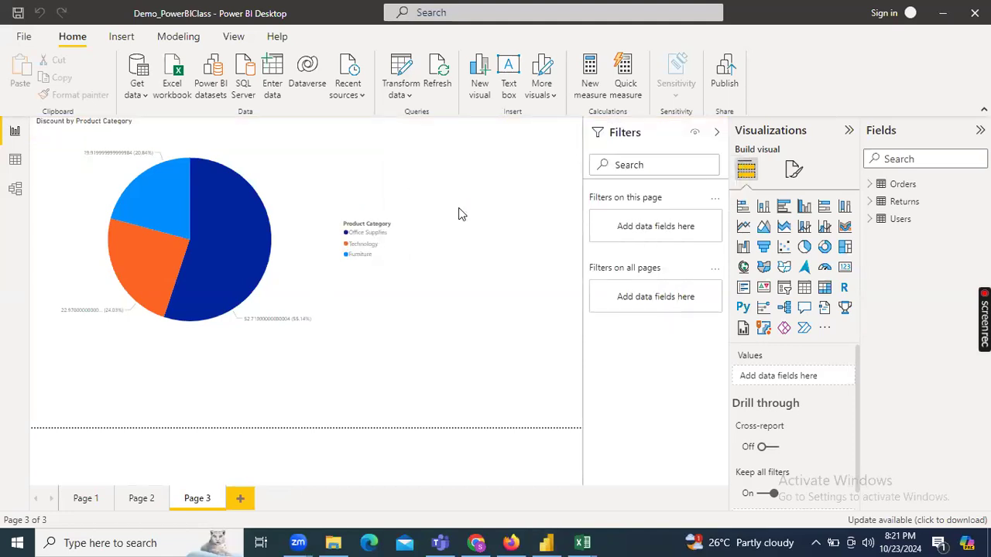
# Step: Check the updated Users table in Data view, along with the Orders and Returns tables
pyautogui.click(14, 164)
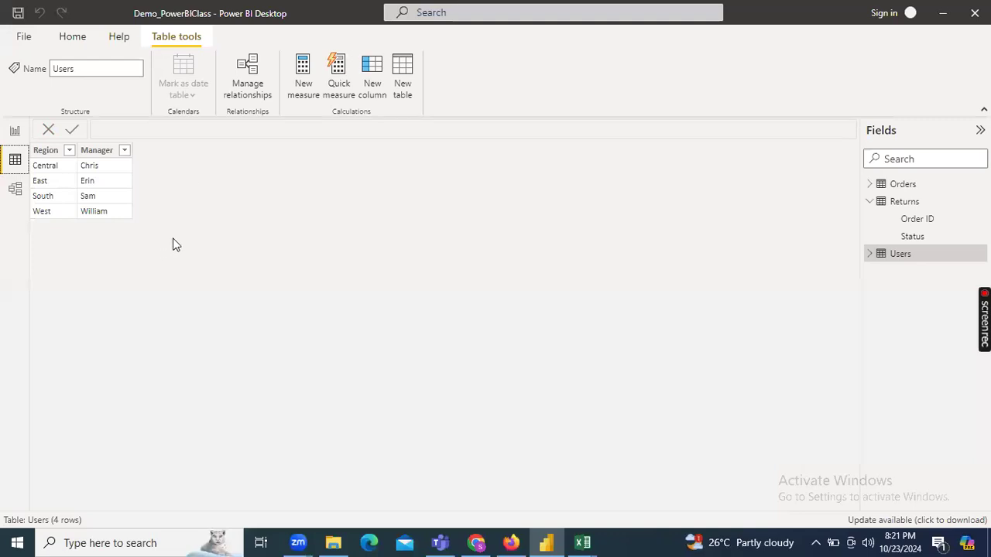
pyautogui.click(917, 186)
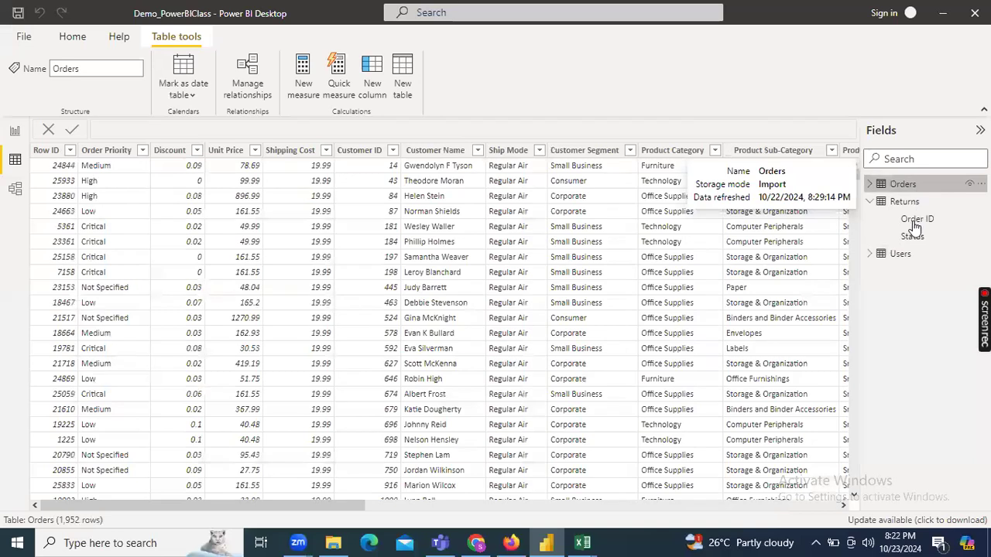
pyautogui.click(907, 202)
pyautogui.click(900, 254)
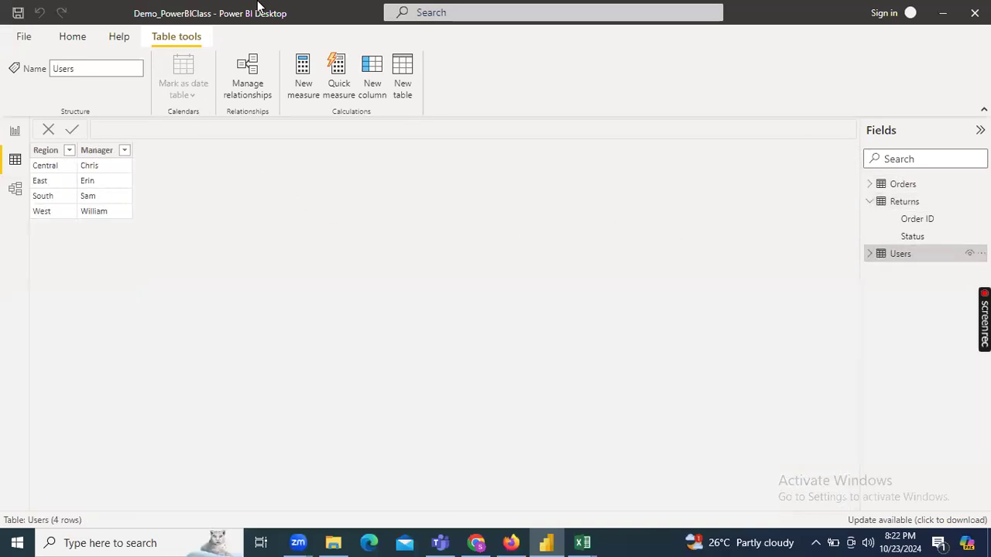
# Step: Rename report Page 1 as "Sales Orders Report"
pyautogui.click(15, 131)
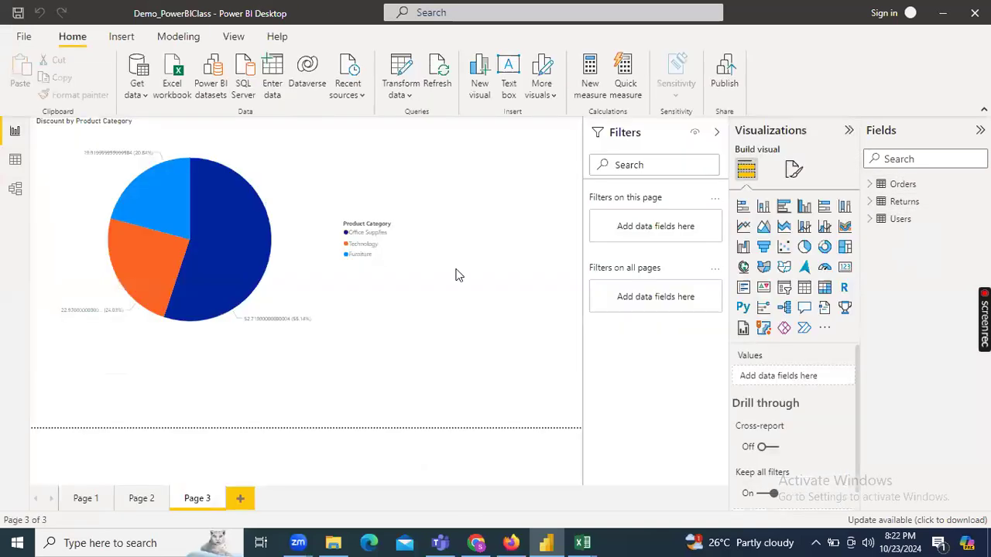
pyautogui.click(84, 500)
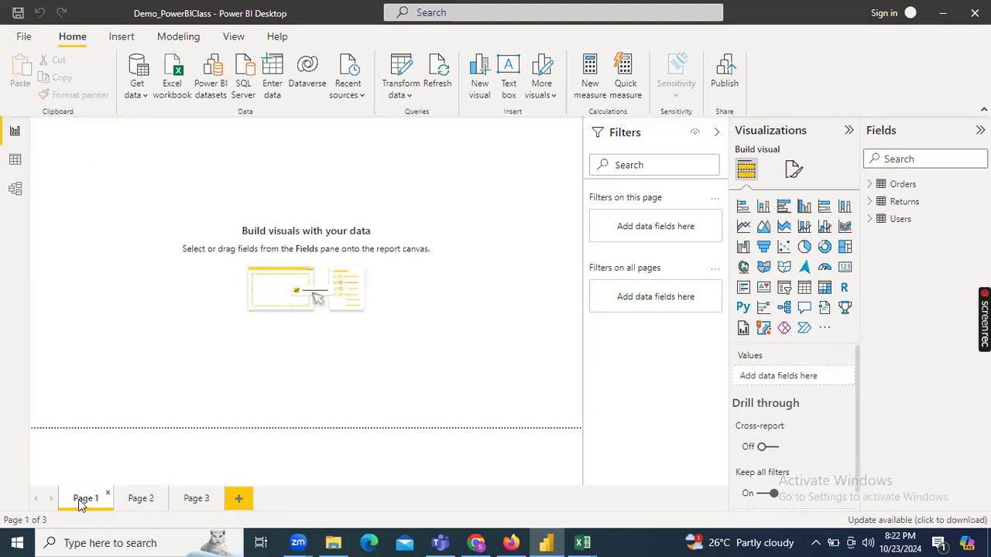
pyautogui.doubleClick(99, 497)
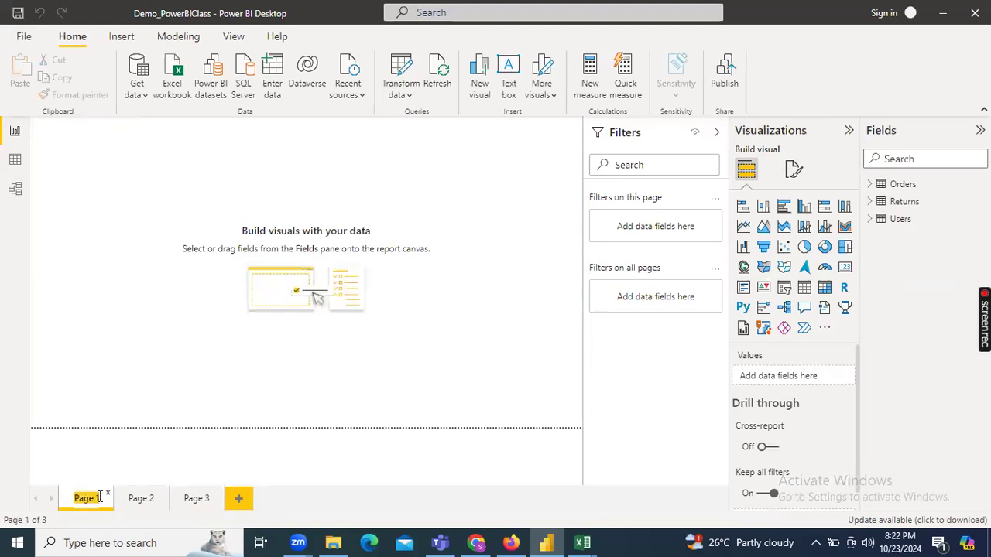
pyautogui.write('Sales')
pyautogui.write(' Ord')
pyautogui.write('ers Rep')
pyautogui.write('ort')
pyautogui.press('Return')
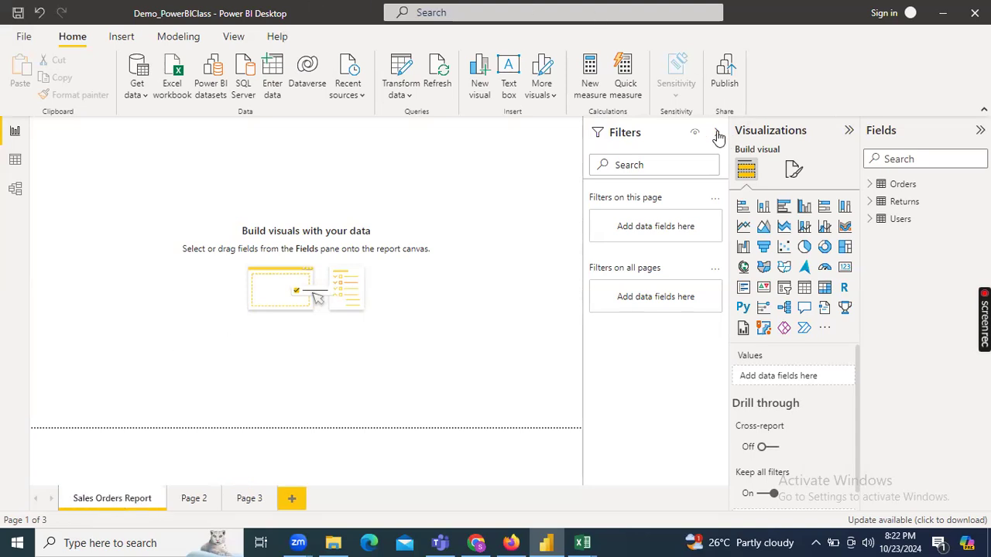
# Step: Collapse the Filters and Visualizations panes and add a wide text box across the top of the page reading "Sales orders Report"
pyautogui.click(848, 130)
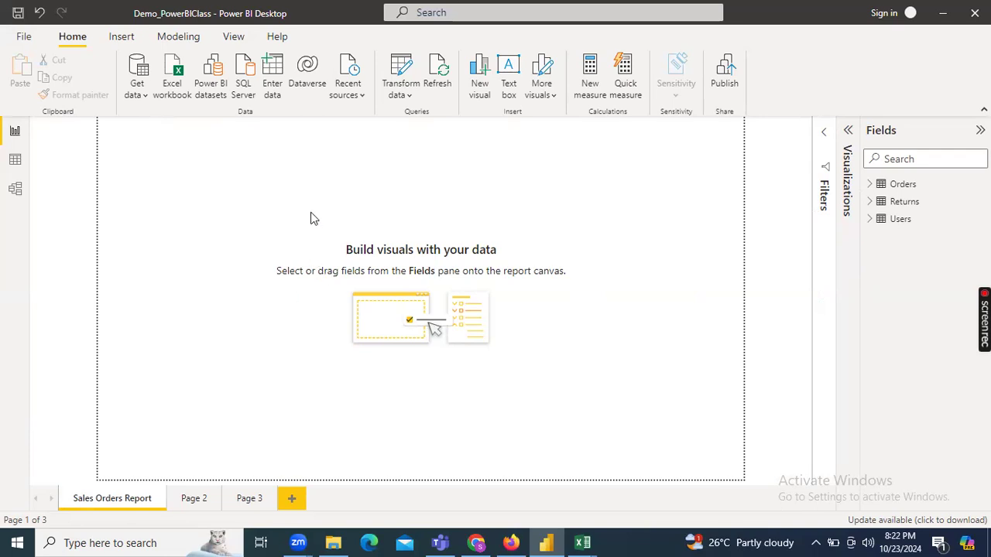
pyautogui.click(121, 38)
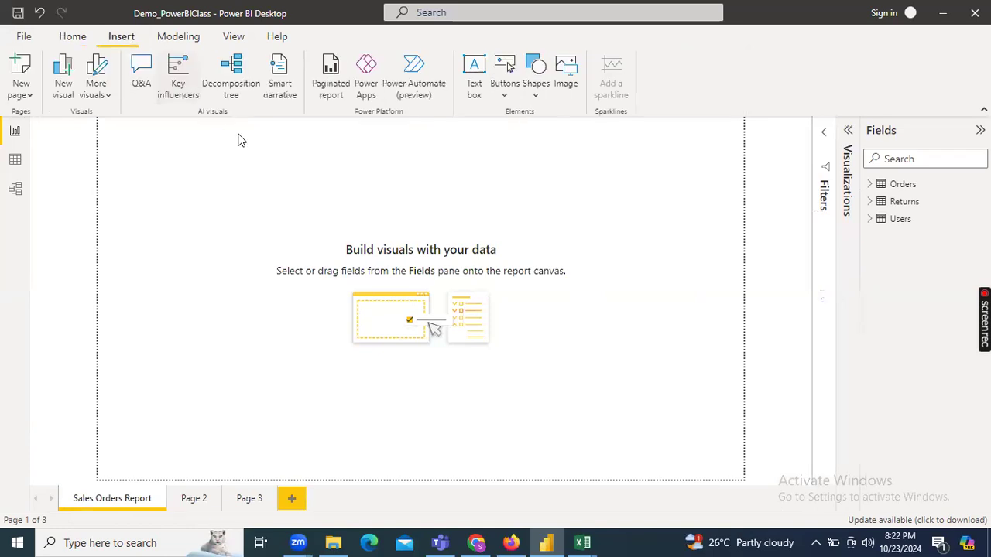
pyautogui.click(474, 84)
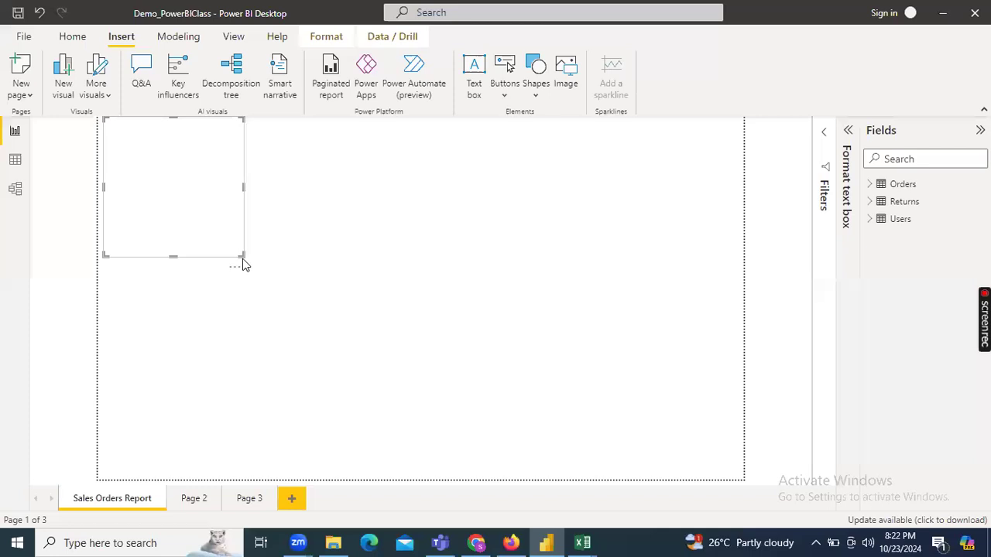
pyautogui.moveTo(240, 255); pyautogui.dragTo(712, 165)
pyautogui.click(343, 145)
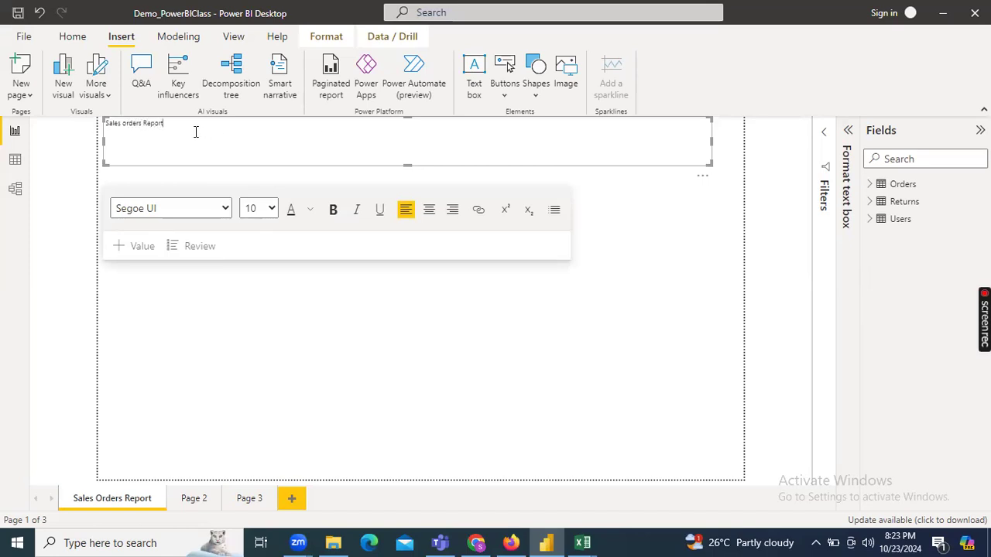
# Step: Set the "Sales orders Report" title text to font size 20 and center it in the text box
pyautogui.moveTo(144, 125); pyautogui.dragTo(106, 130)
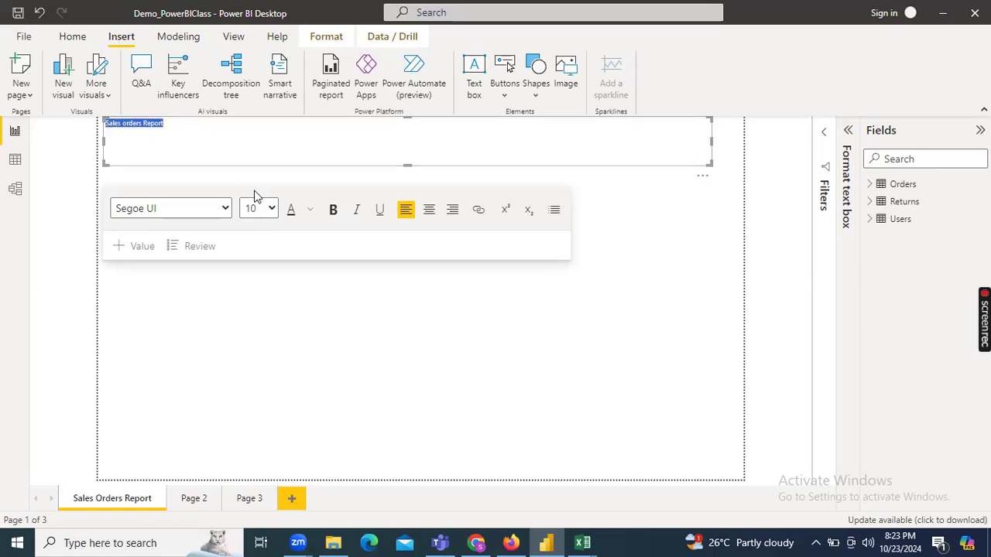
pyautogui.click(272, 209)
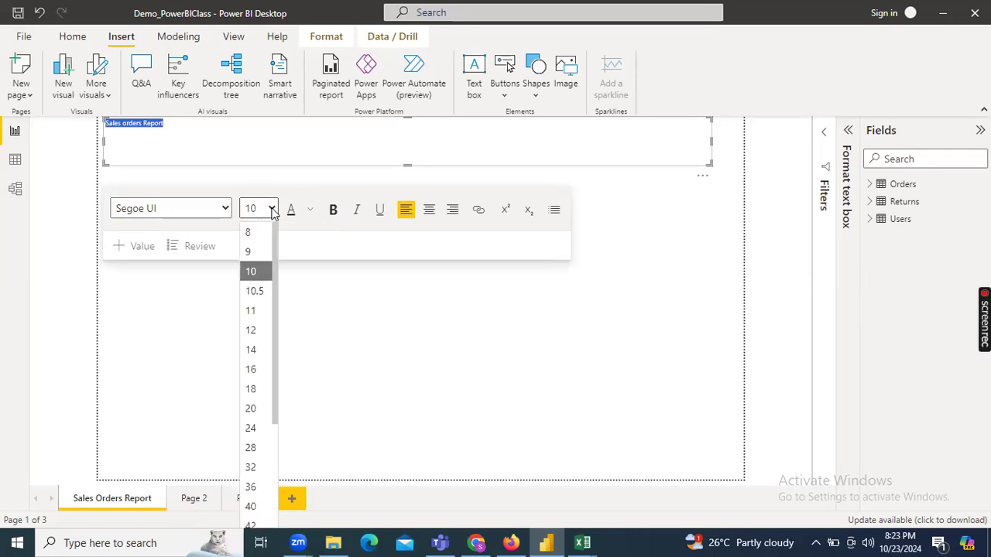
pyautogui.click(252, 349)
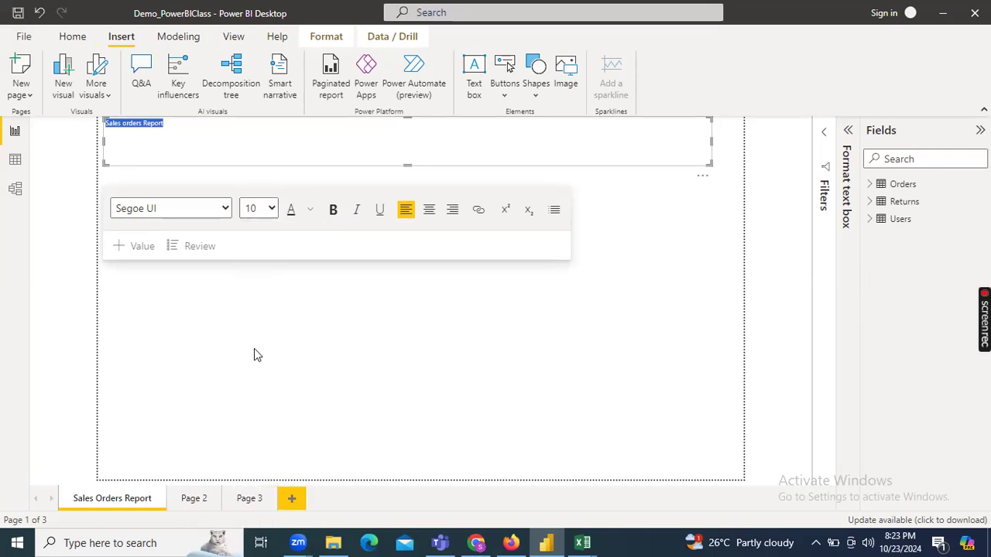
pyautogui.click(271, 211)
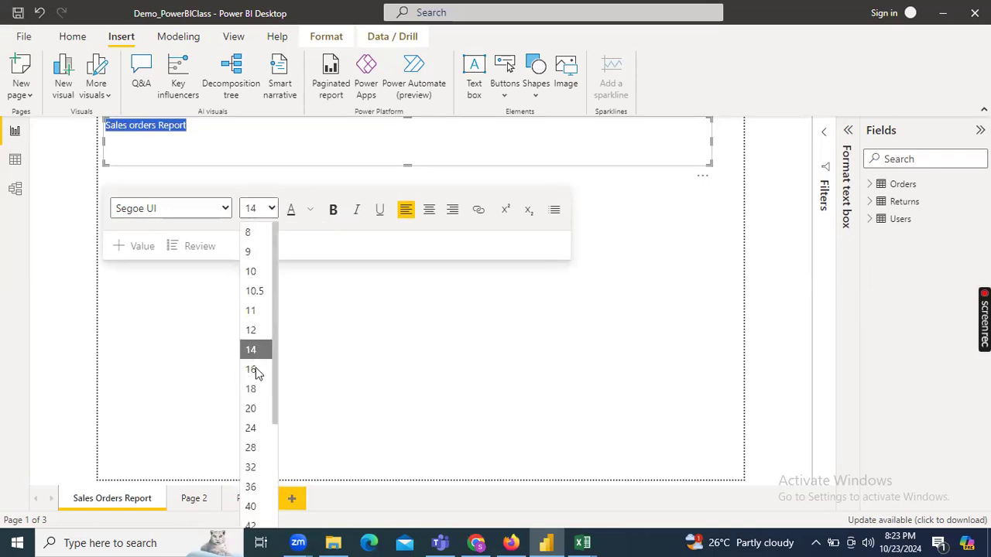
pyautogui.press('Return')
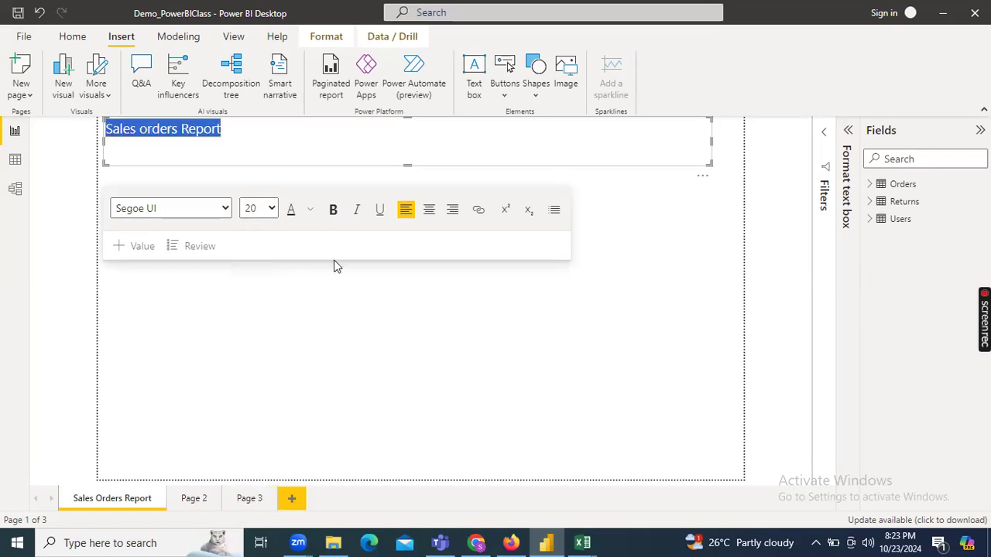
pyautogui.click(429, 210)
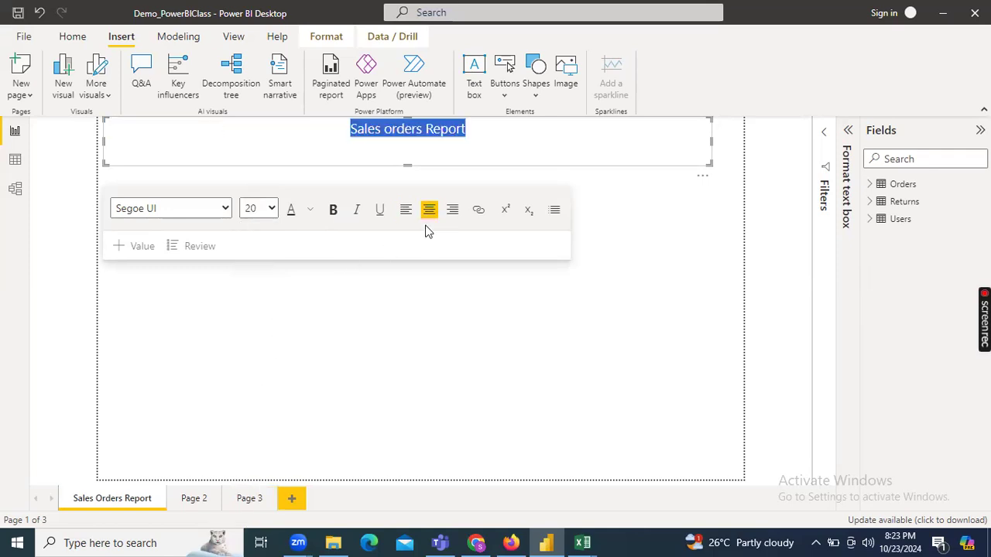
# Step: Shorten the title text box to fit its single line of text and fill its background with the bright blue theme color
pyautogui.moveTo(409, 162); pyautogui.dragTo(408, 141)
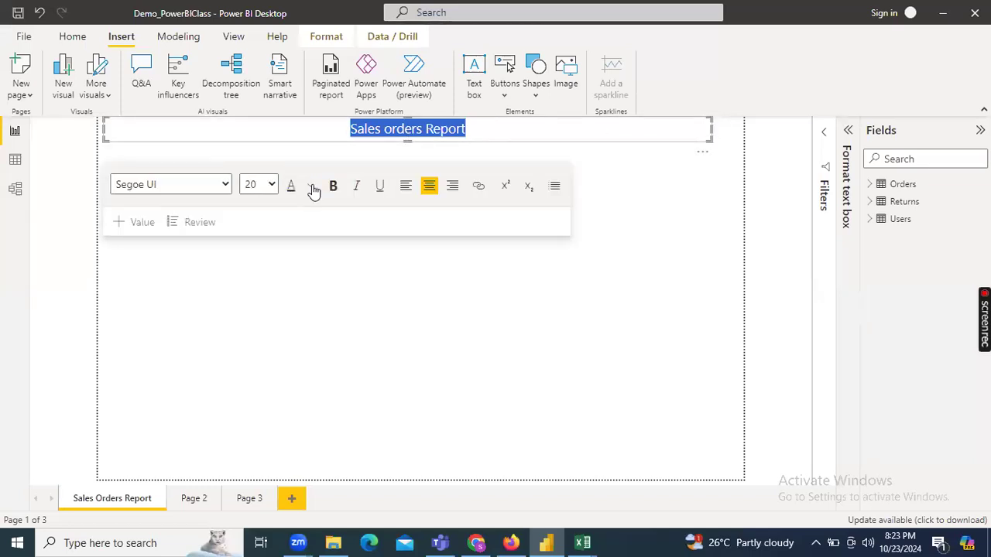
pyautogui.click(845, 164)
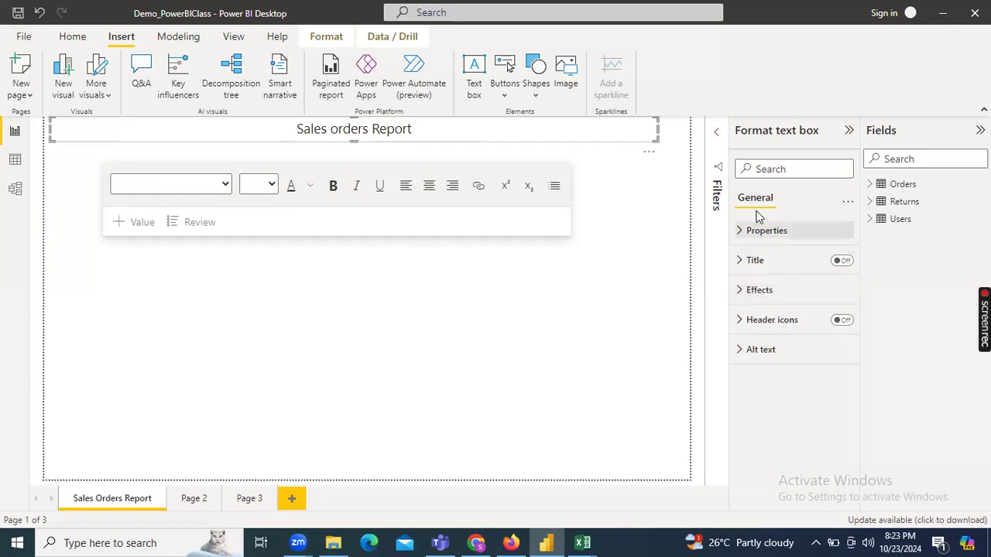
pyautogui.click(741, 292)
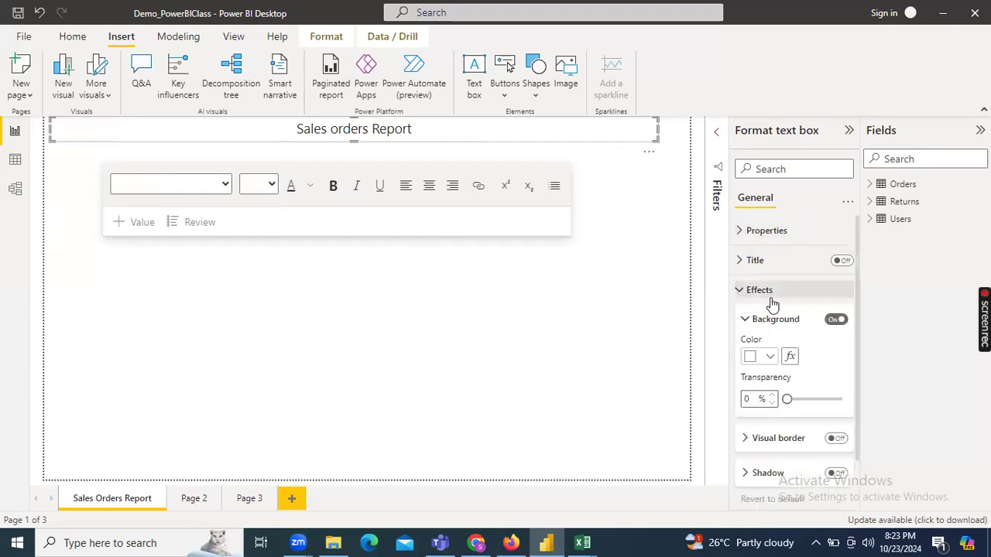
pyautogui.click(750, 359)
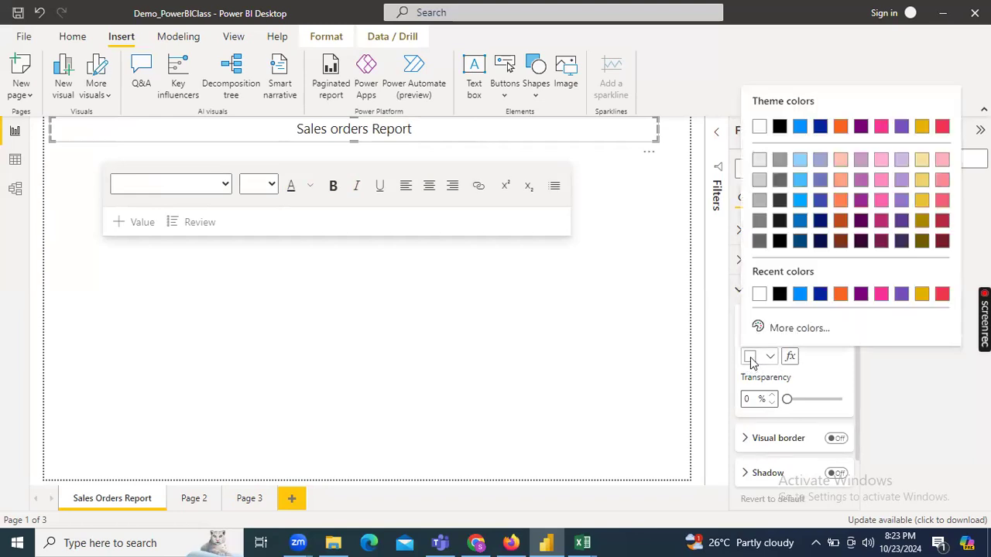
pyautogui.click(799, 127)
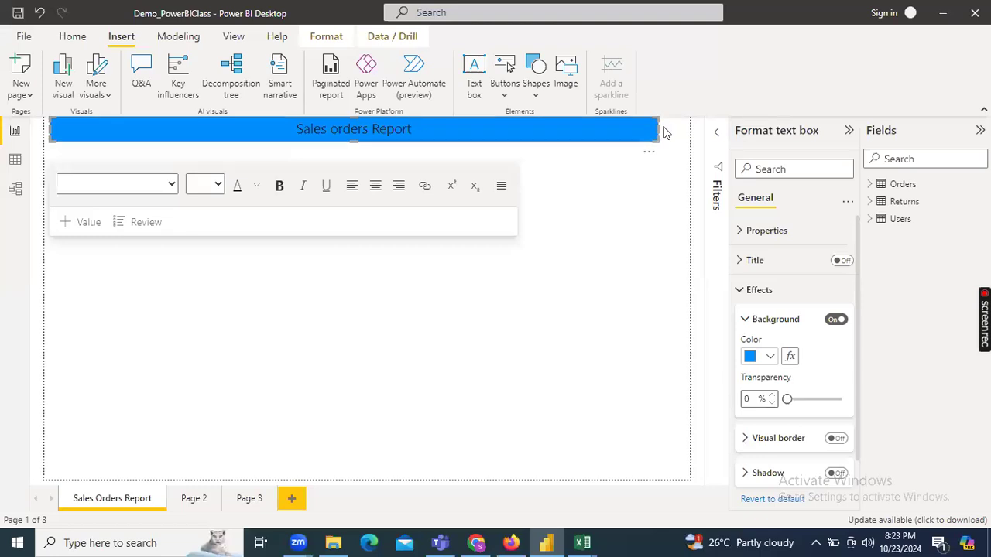
# Step: Stretch the blue title box to both side edges of the page and make it slightly taller
pyautogui.moveTo(658, 129); pyautogui.dragTo(689, 129)
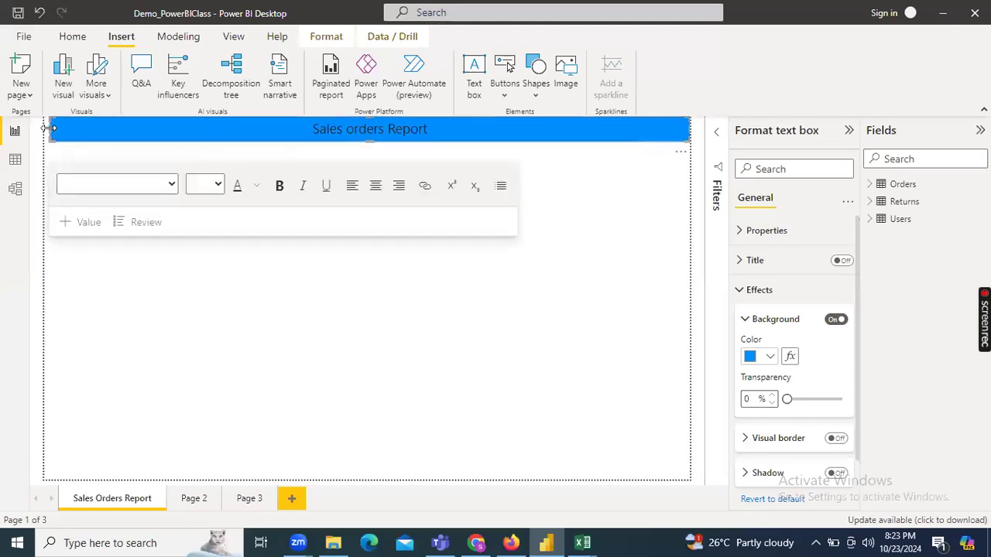
pyautogui.moveTo(50, 129); pyautogui.dragTo(40, 129)
pyautogui.moveTo(369, 141); pyautogui.dragTo(370, 144)
# Step: Make the "Sales orders Report" title text bold
pyautogui.click(428, 130)
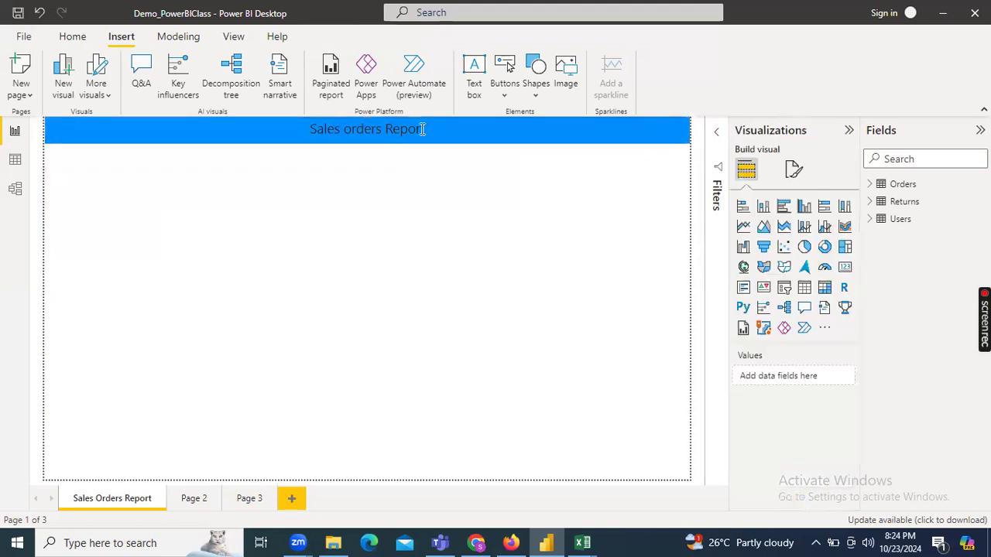
pyautogui.moveTo(428, 129); pyautogui.dragTo(310, 128)
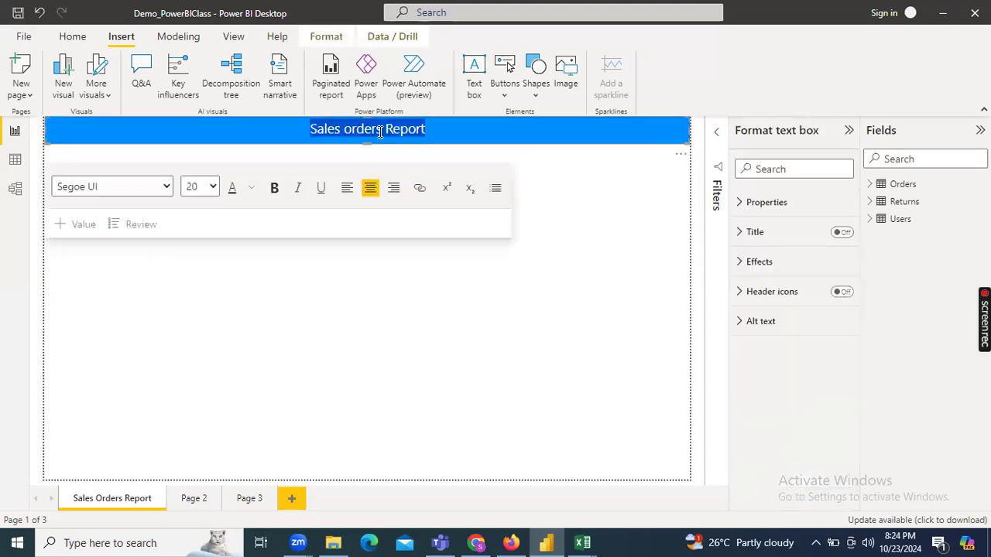
pyautogui.click(274, 193)
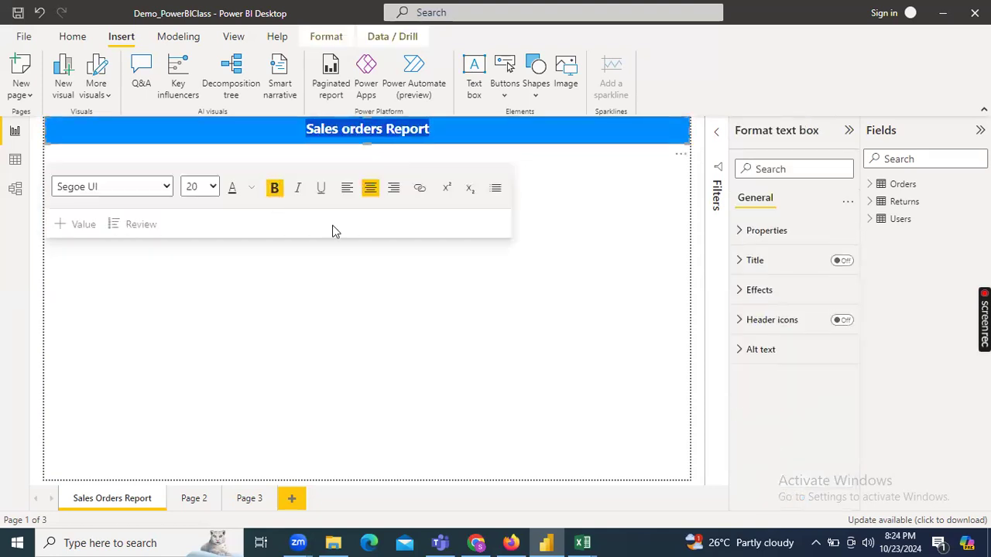
pyautogui.click(551, 186)
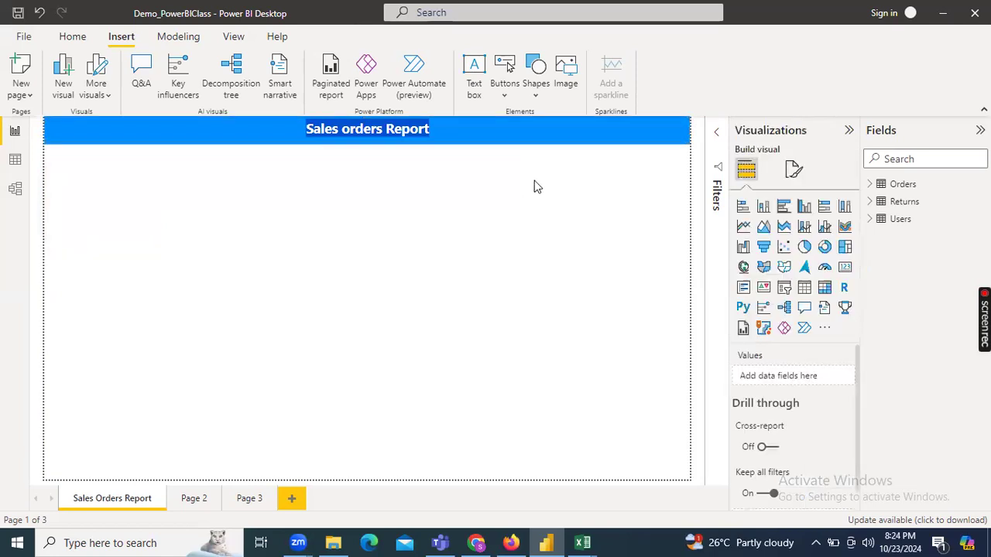
pyautogui.click(390, 126)
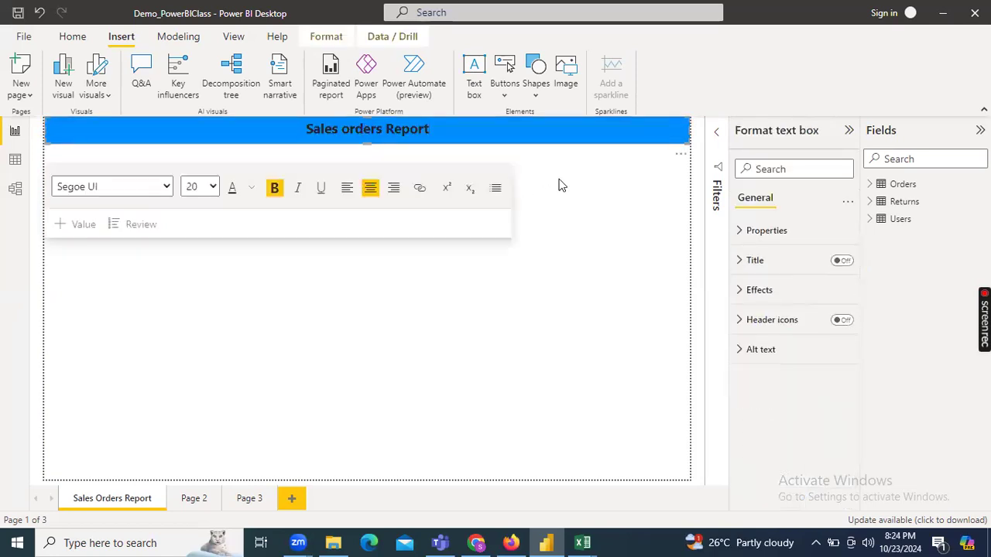
pyautogui.click(562, 186)
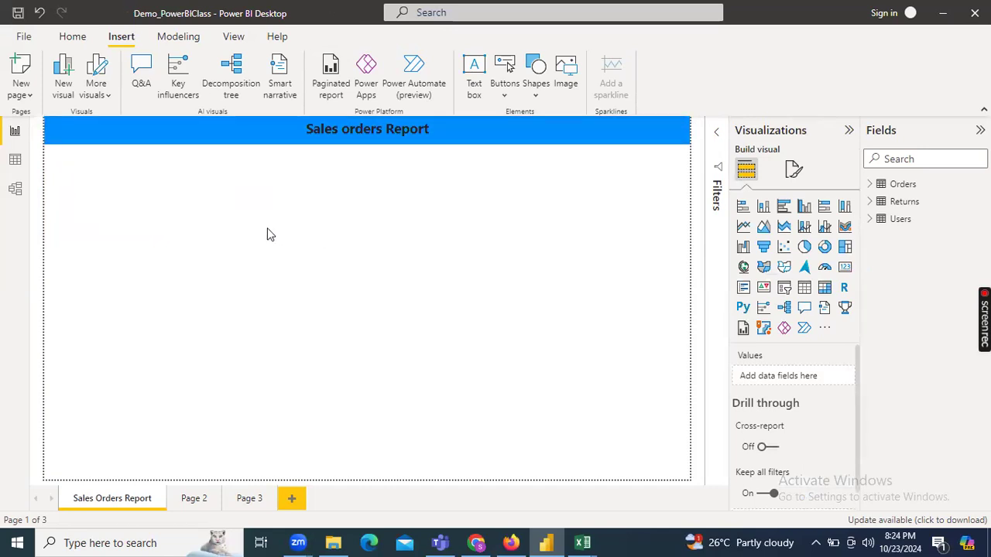
# Step: Examine the Orders table's columns in Data view, including Product Category, Unit Price and Sales
pyautogui.click(870, 184)
pyautogui.click(11, 161)
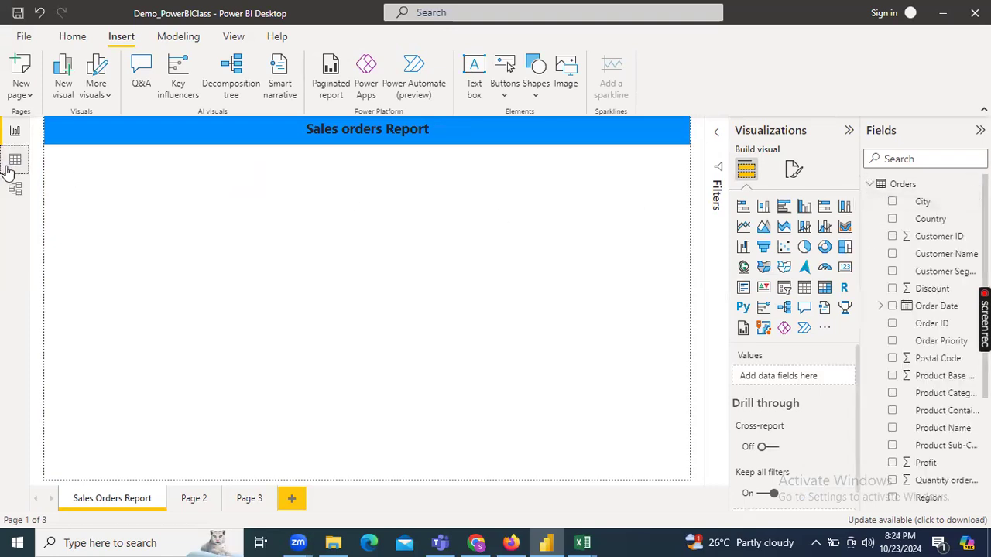
pyautogui.click(904, 185)
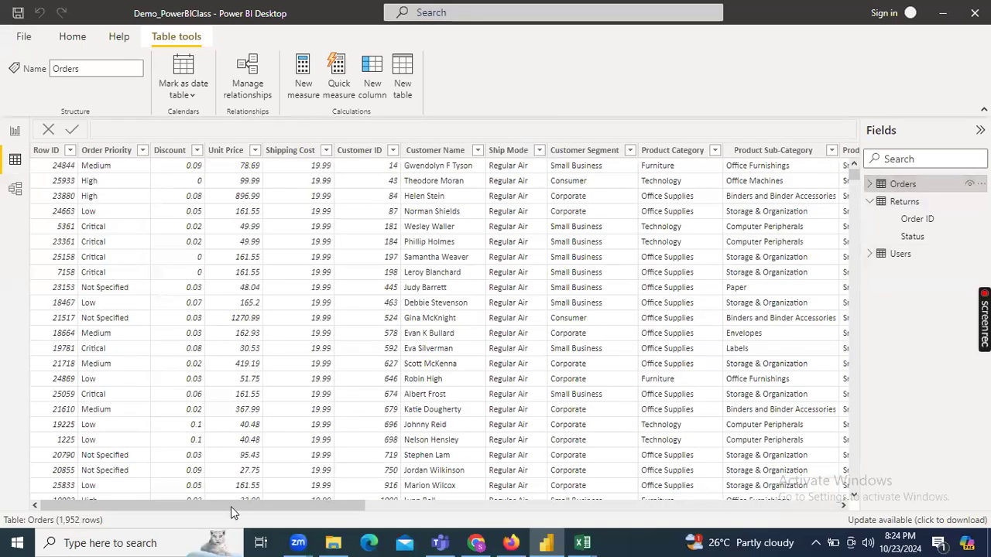
pyautogui.moveTo(232, 506); pyautogui.dragTo(299, 512)
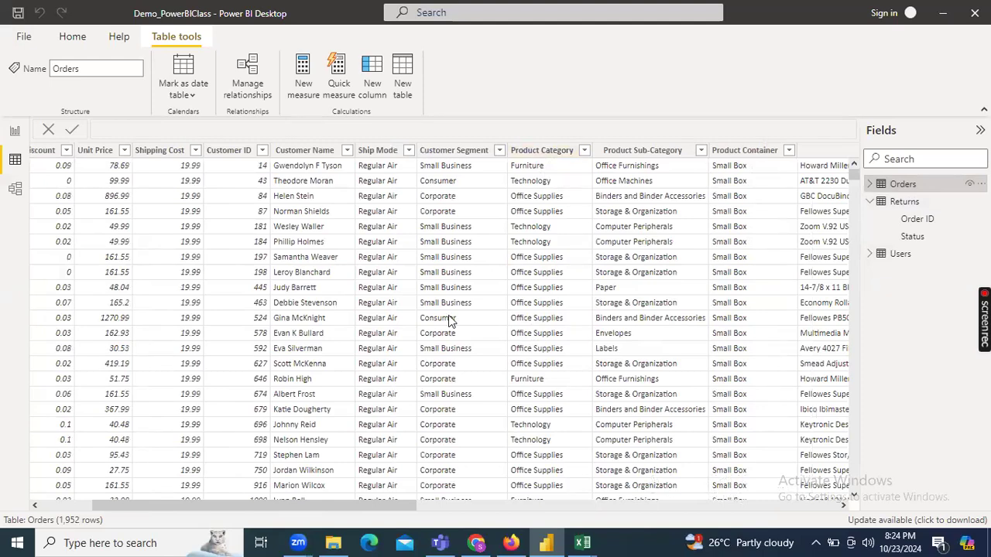
pyautogui.moveTo(252, 504); pyautogui.dragTo(199, 503)
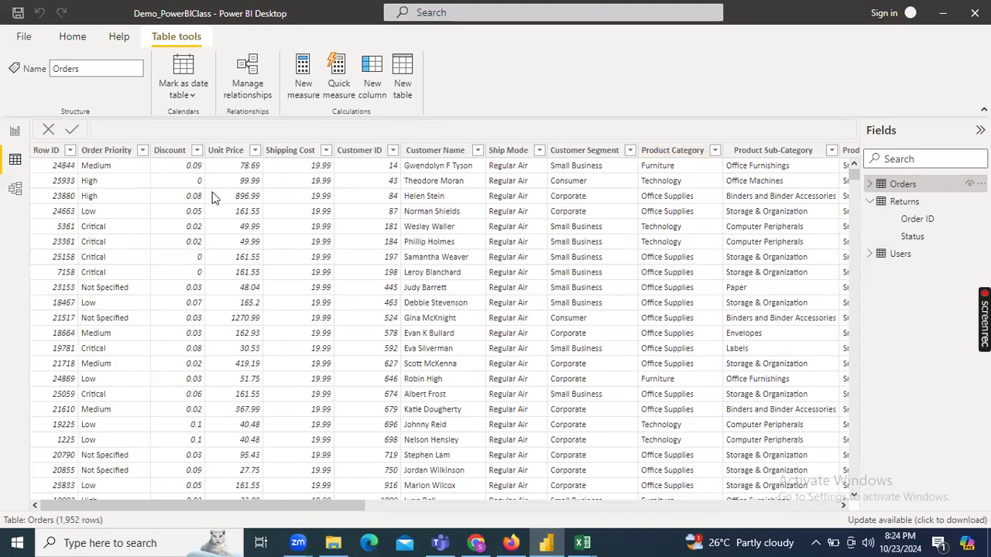
pyautogui.click(227, 154)
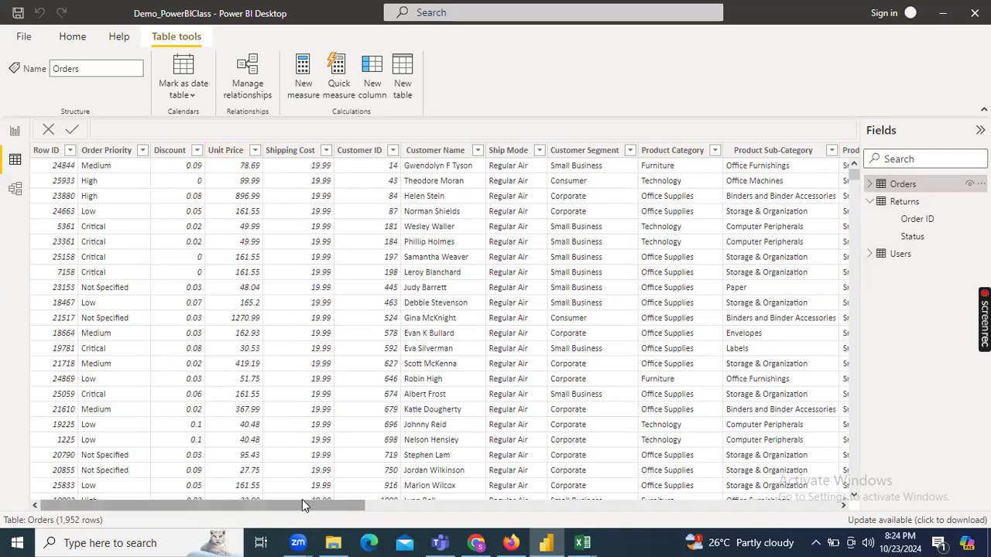
pyautogui.moveTo(283, 506); pyautogui.dragTo(763, 540)
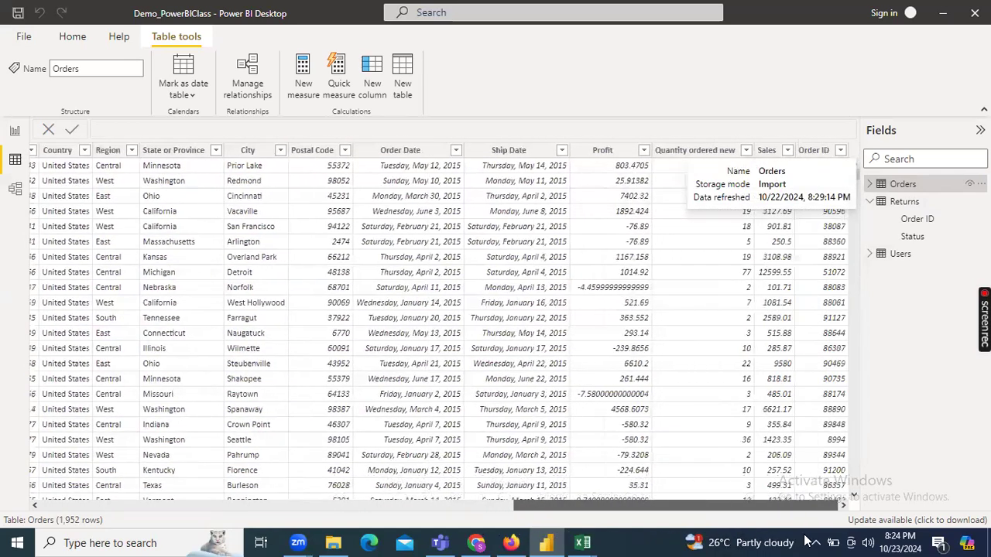
pyautogui.click(768, 152)
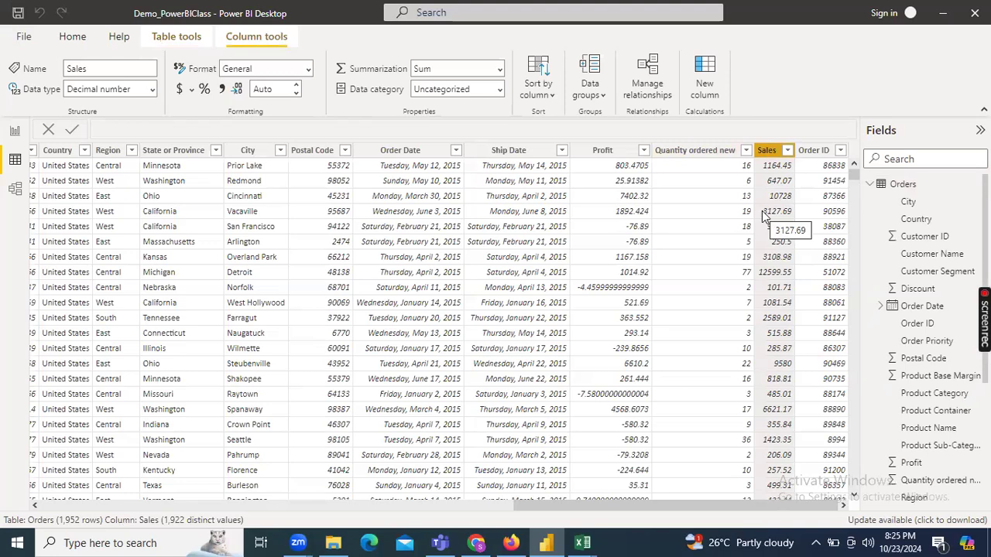
# Step: Add a pie chart to the Sales Orders Report page, shrunk to a small visual at the left edge below the title
pyautogui.click(11, 133)
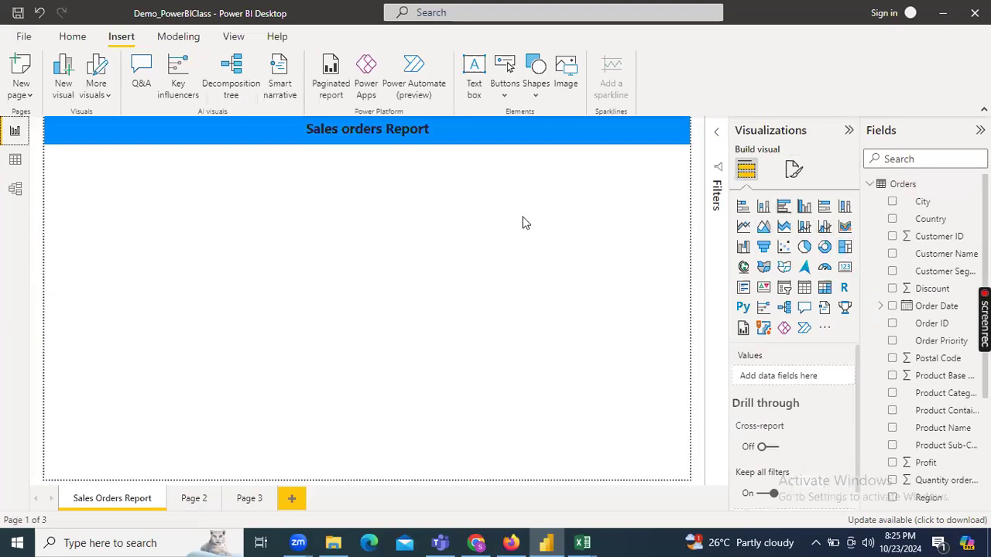
pyautogui.click(805, 246)
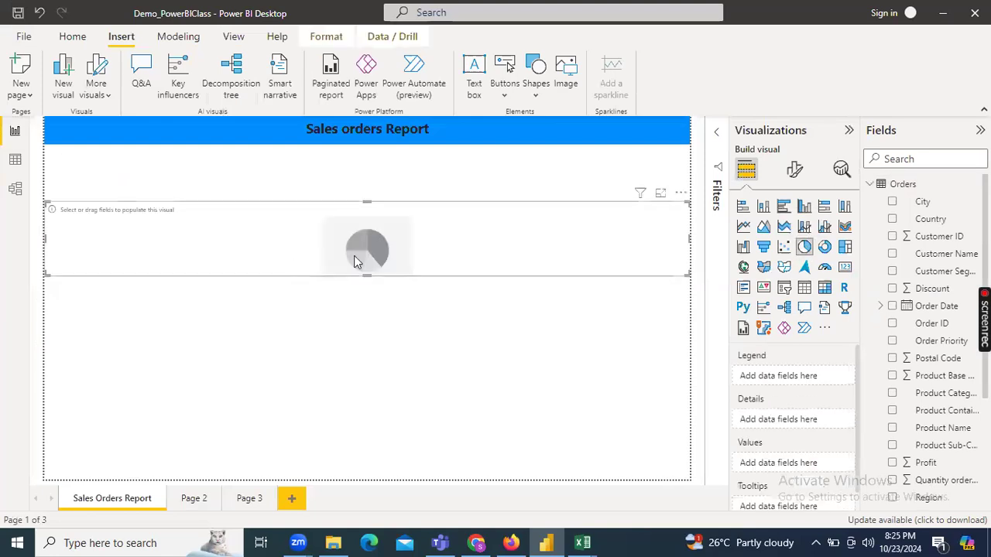
pyautogui.moveTo(686, 244); pyautogui.dragTo(188, 283)
pyautogui.moveTo(147, 206); pyautogui.dragTo(150, 158)
pyautogui.moveTo(188, 225); pyautogui.dragTo(175, 252)
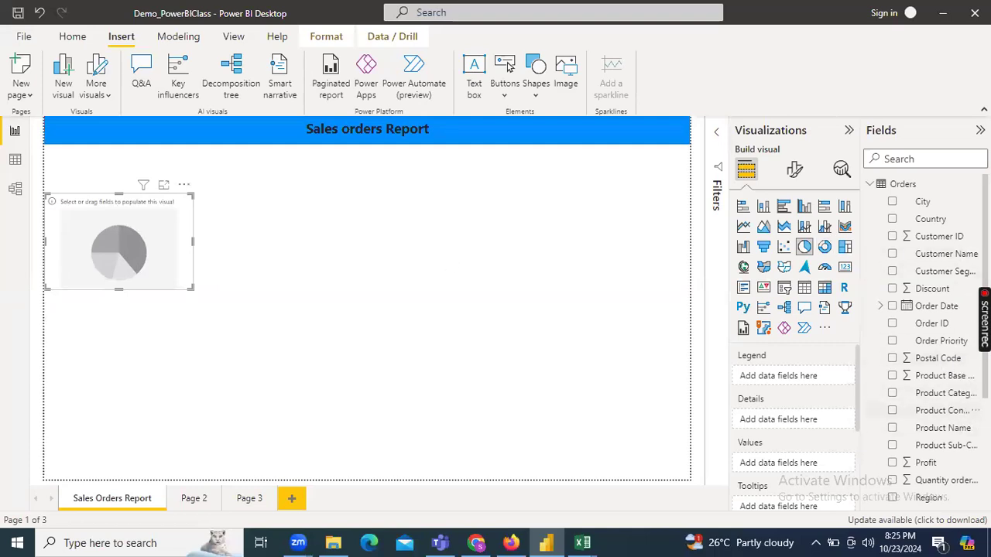
# Step: Populate the pie chart with Product Category as legend and Sales as values, and enlarge the chart slightly
pyautogui.moveTo(937, 393); pyautogui.dragTo(794, 380)
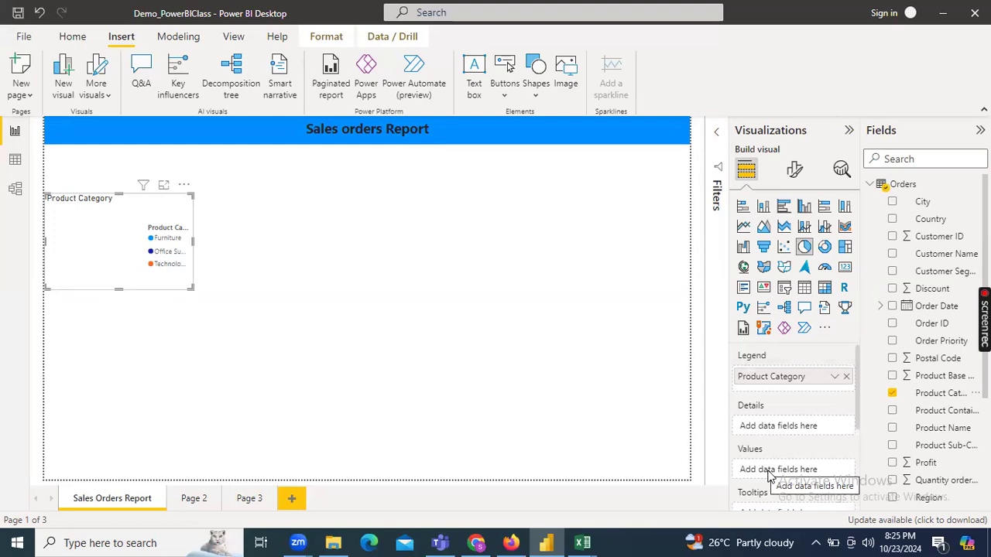
pyautogui.scroll(-2, 942, 362)
pyautogui.scroll(-2, 943, 362)
pyautogui.moveTo(926, 376); pyautogui.dragTo(798, 470)
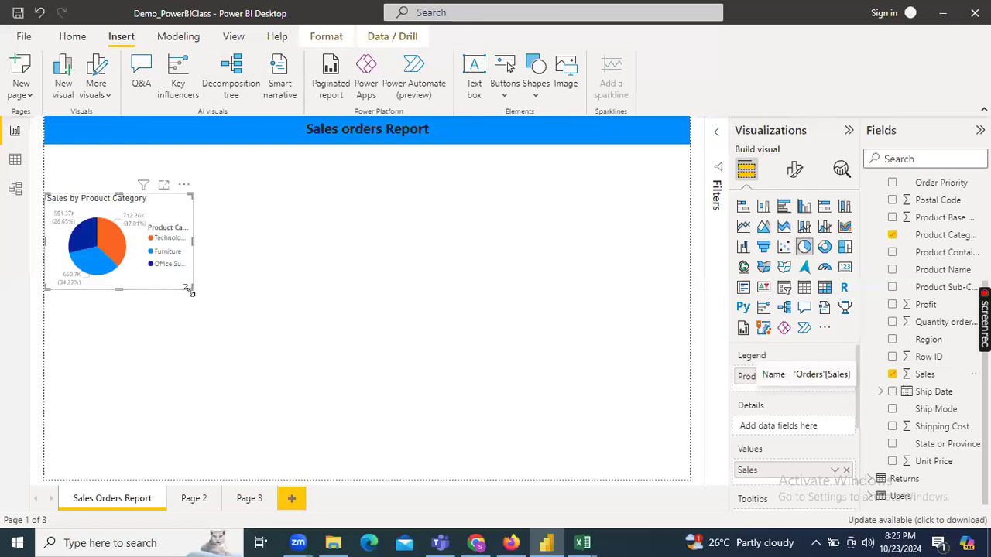
pyautogui.moveTo(198, 298); pyautogui.dragTo(200, 305)
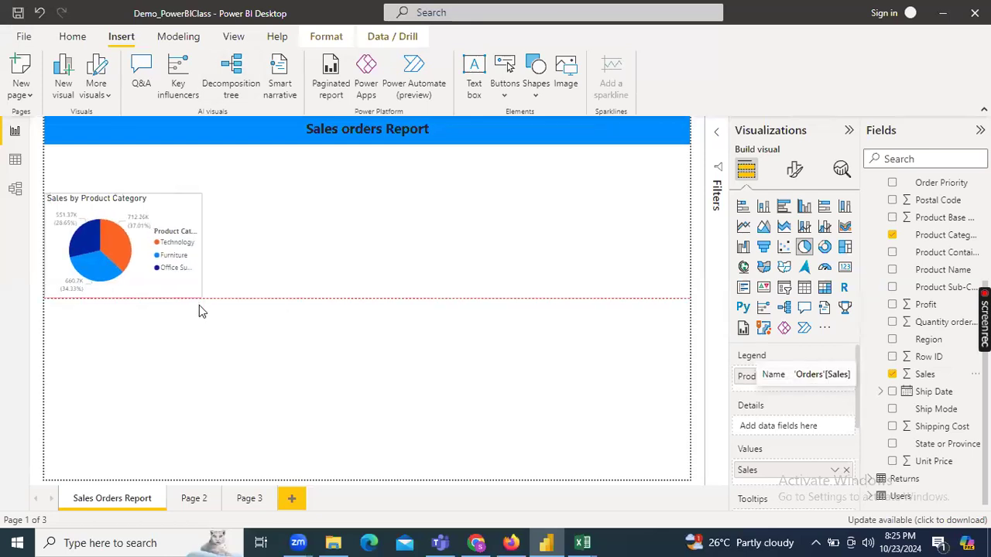
pyautogui.click(244, 298)
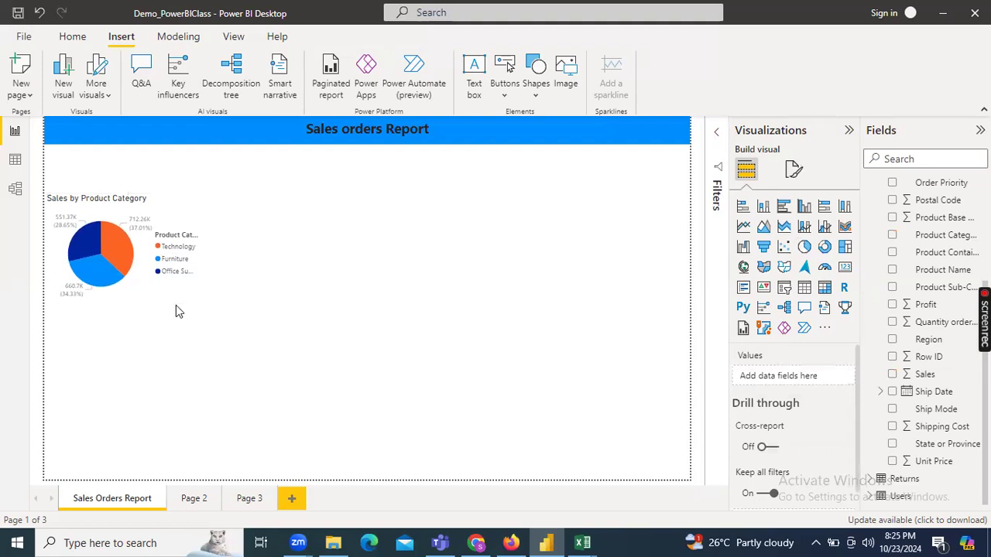
# Step: Change the Furniture slice colour of the Sales by Product Category pie chart to purple
pyautogui.click(175, 295)
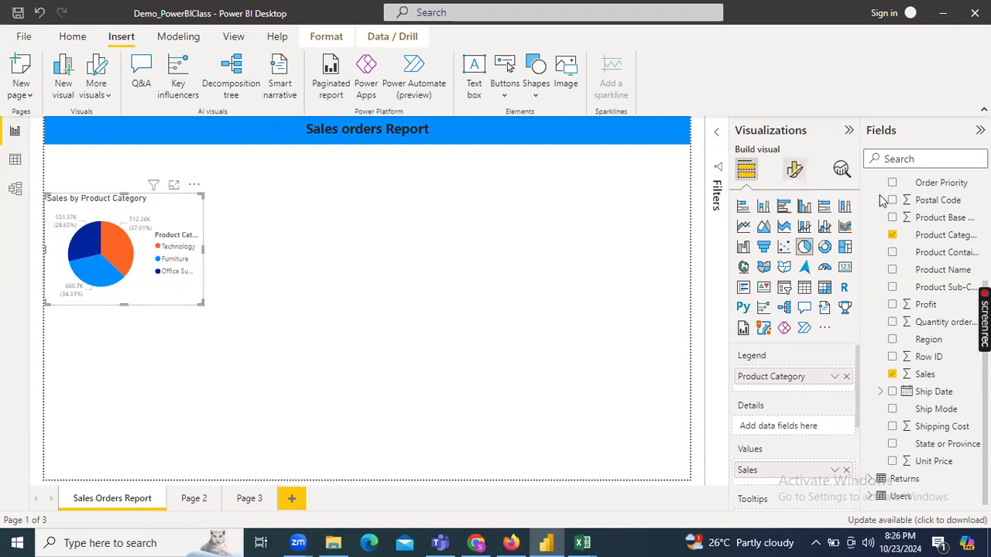
pyautogui.click(795, 172)
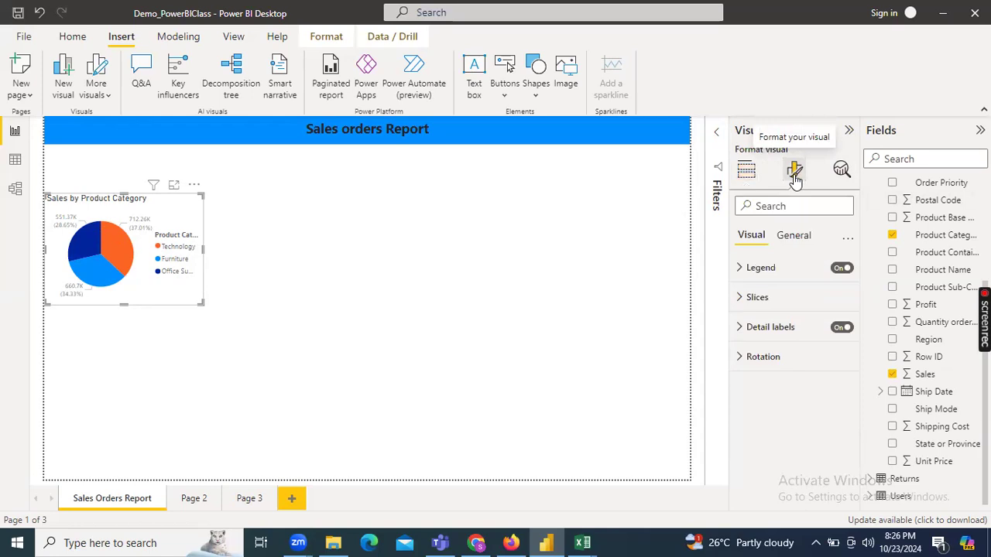
pyautogui.click(744, 298)
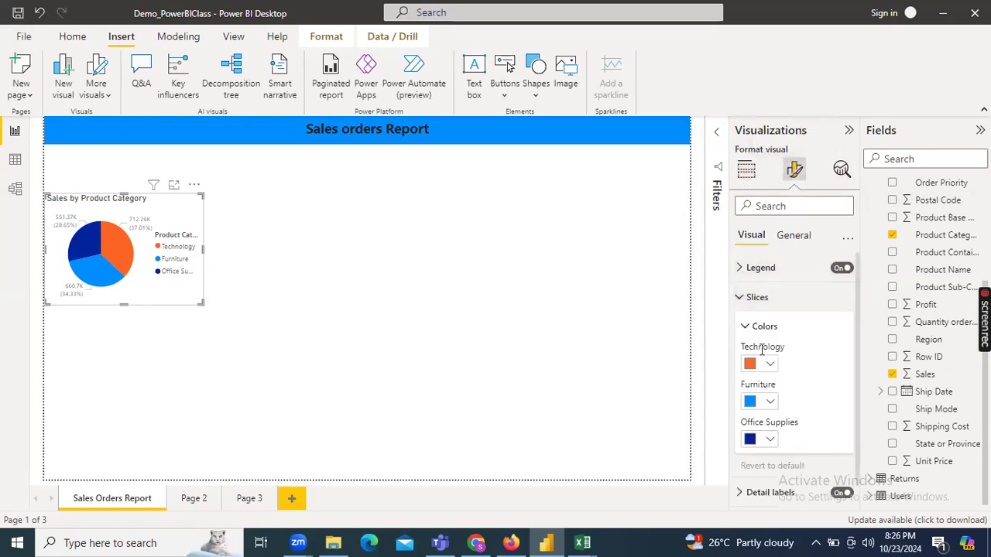
pyautogui.click(748, 439)
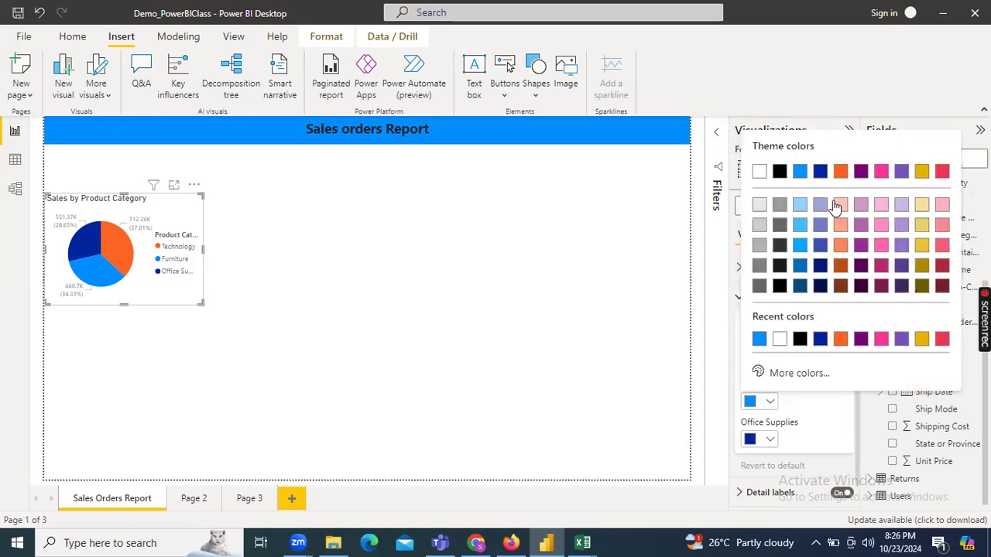
pyautogui.click(862, 172)
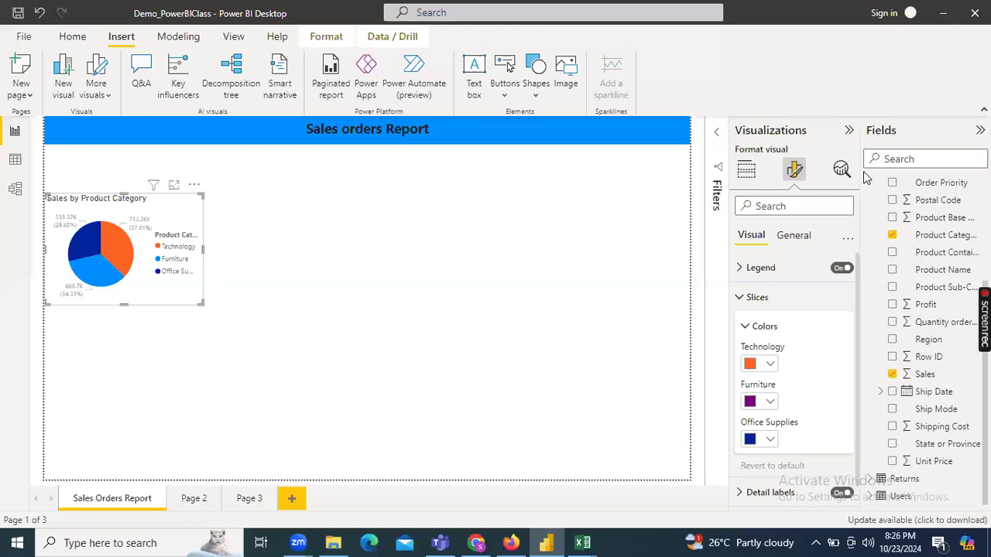
pyautogui.click(757, 300)
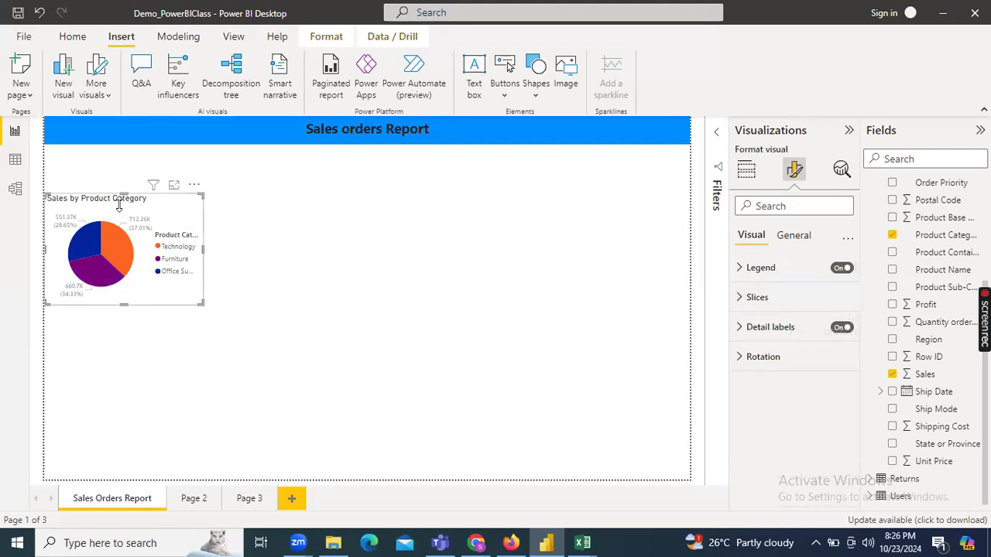
pyautogui.click(354, 257)
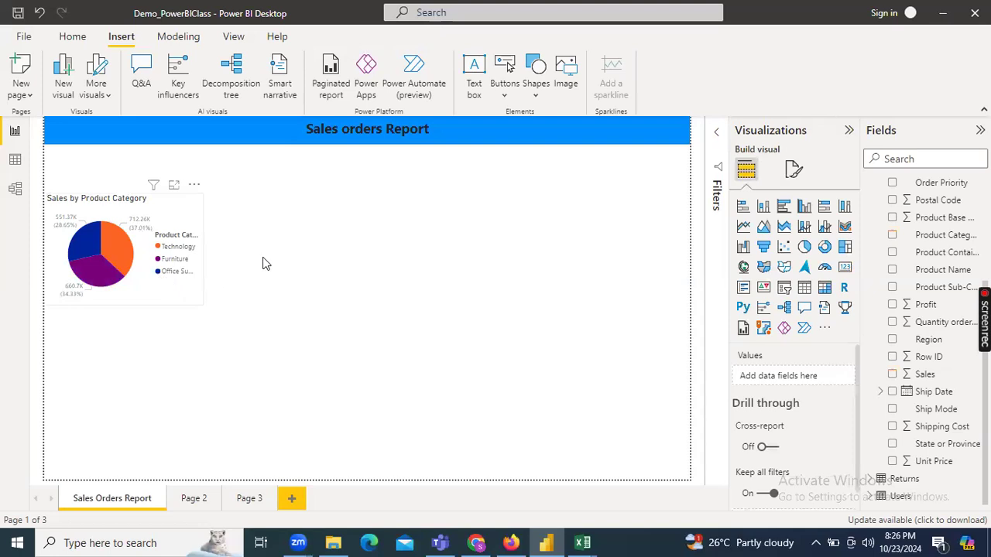
# Step: Find the border setting in the pie chart's format options and turn on its visual border
pyautogui.click(172, 185)
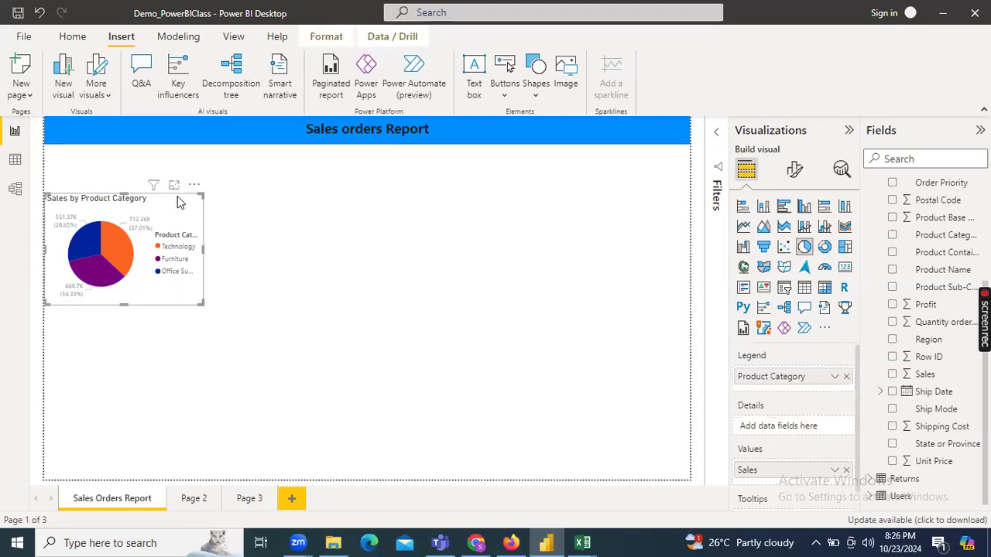
pyautogui.click(791, 180)
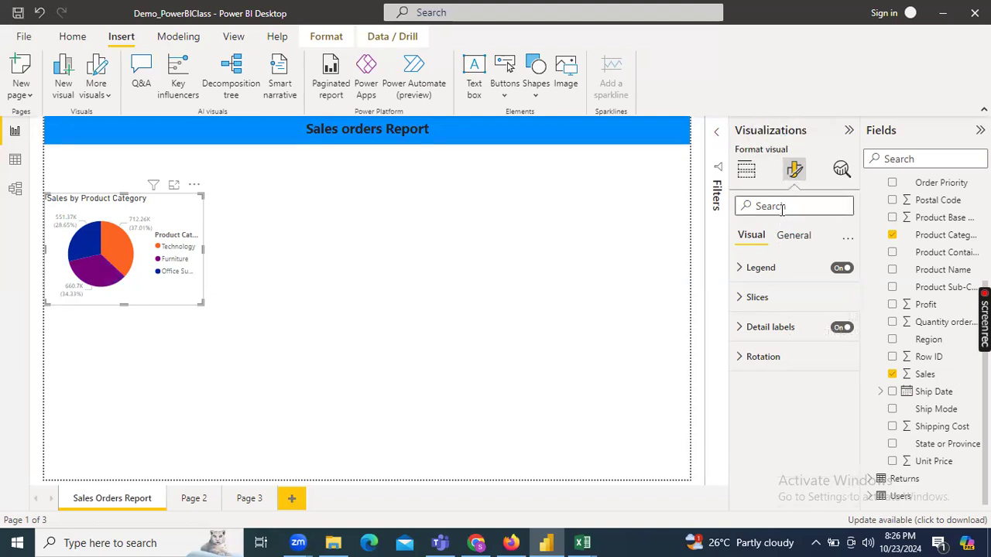
pyautogui.write('orde')
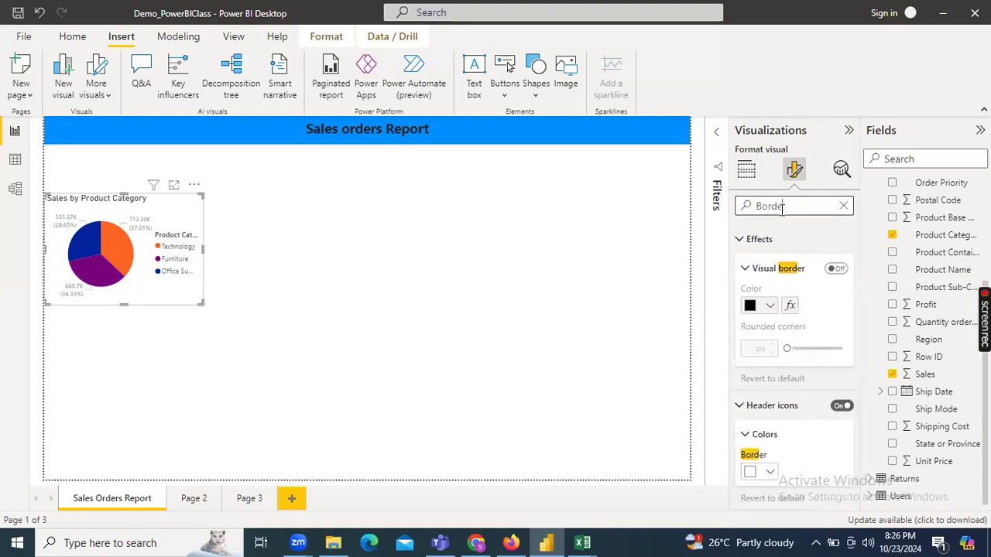
pyautogui.write('r')
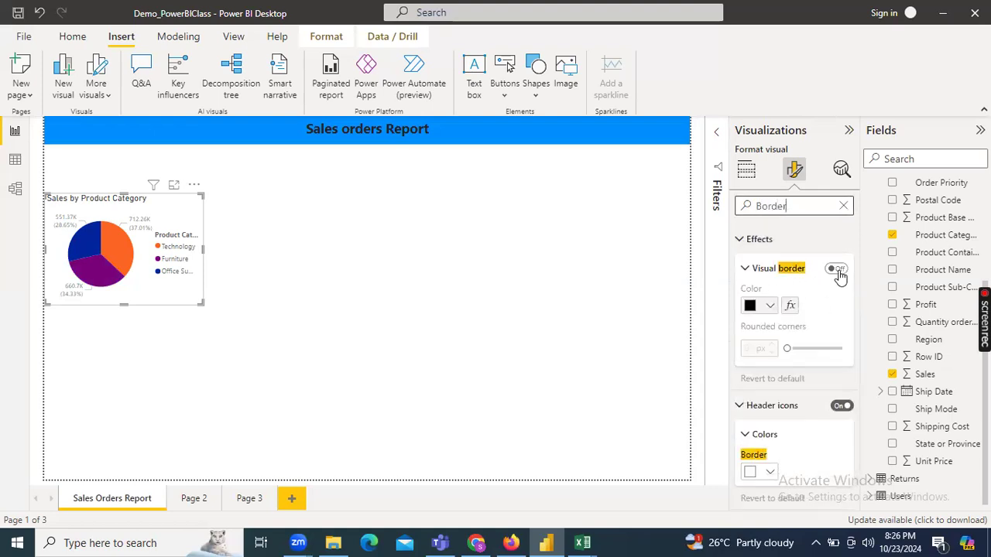
pyautogui.click(834, 270)
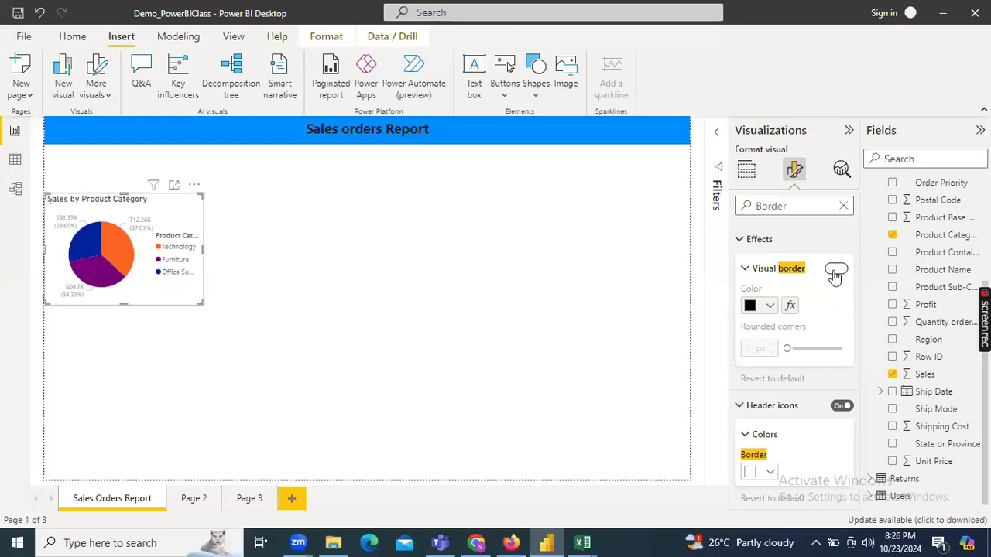
pyautogui.click(340, 267)
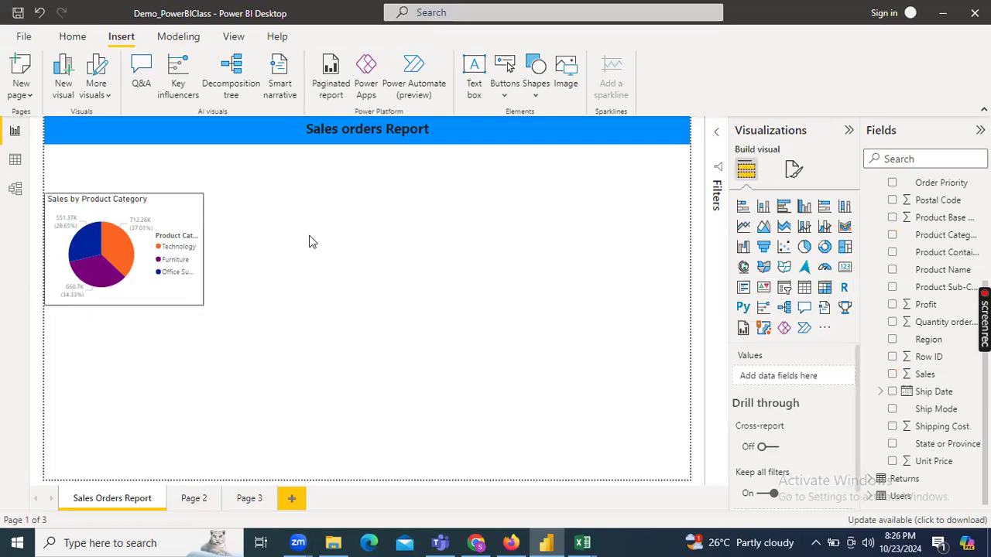
# Step: Set the pie chart's visual border colour to the light grey theme shade
pyautogui.click(197, 217)
pyautogui.click(794, 171)
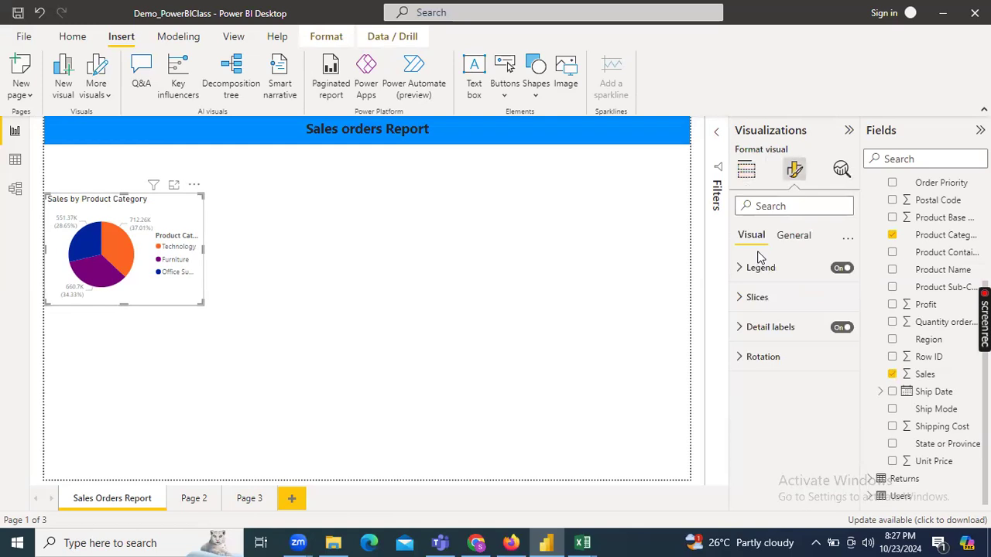
pyautogui.click(778, 206)
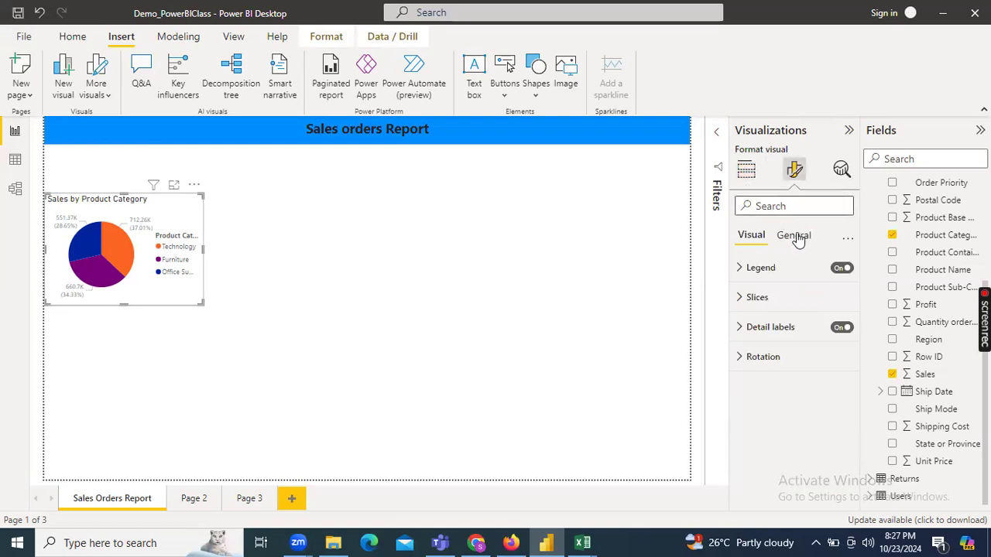
pyautogui.click(797, 235)
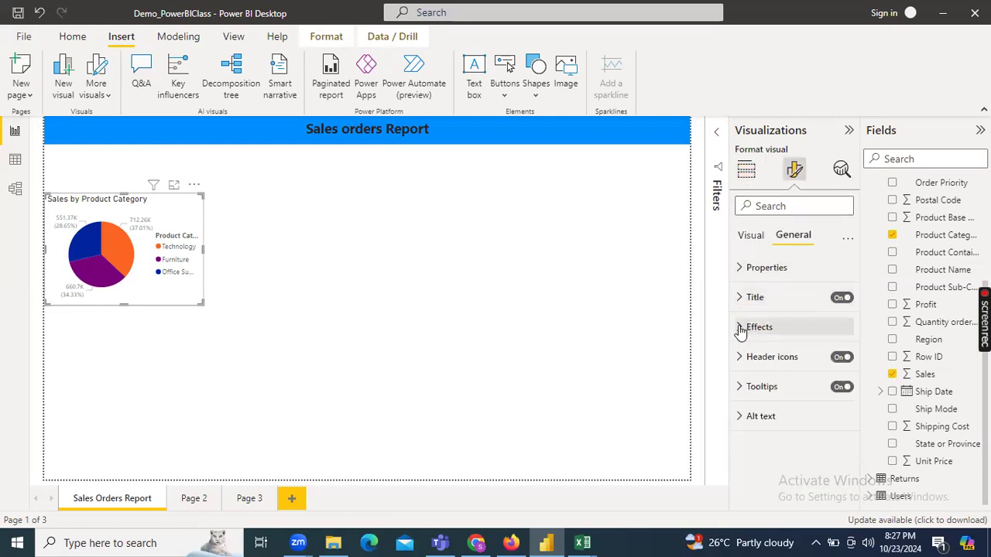
pyautogui.click(793, 332)
pyautogui.scroll(-1, 825, 375)
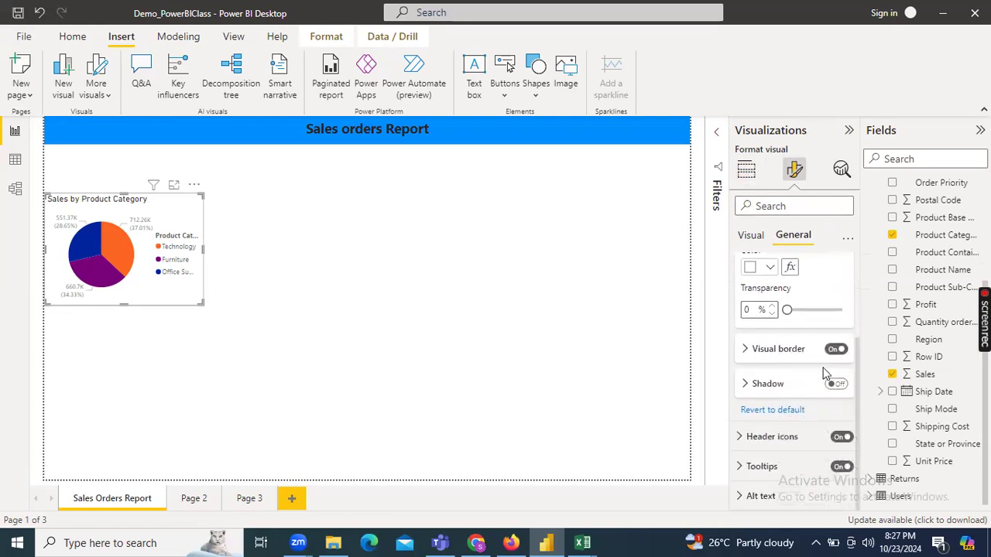
pyautogui.click(757, 357)
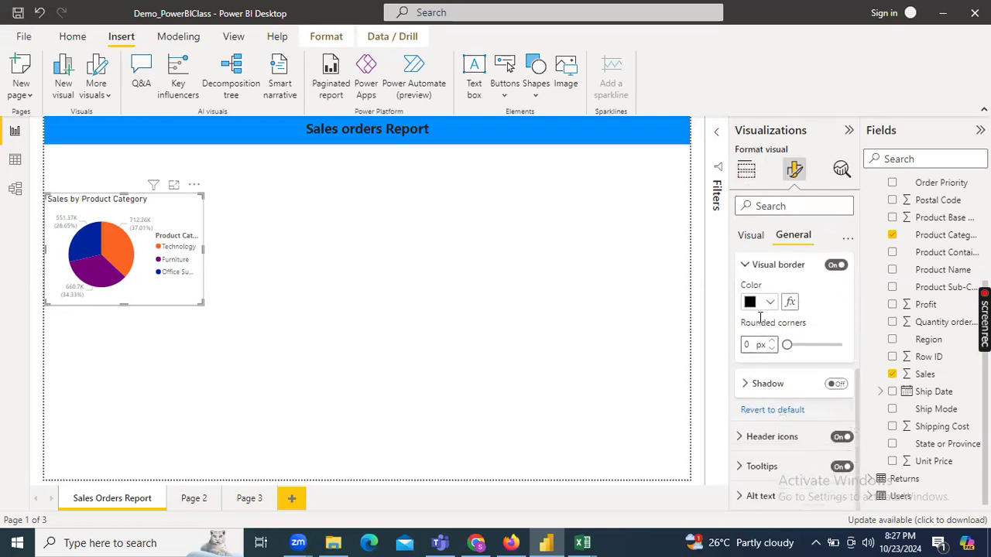
pyautogui.click(752, 307)
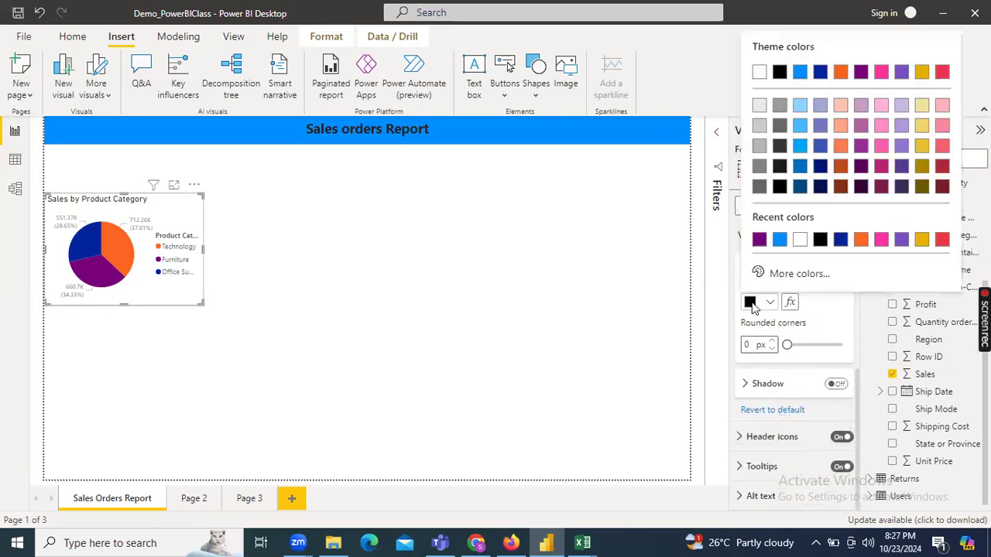
pyautogui.click(759, 106)
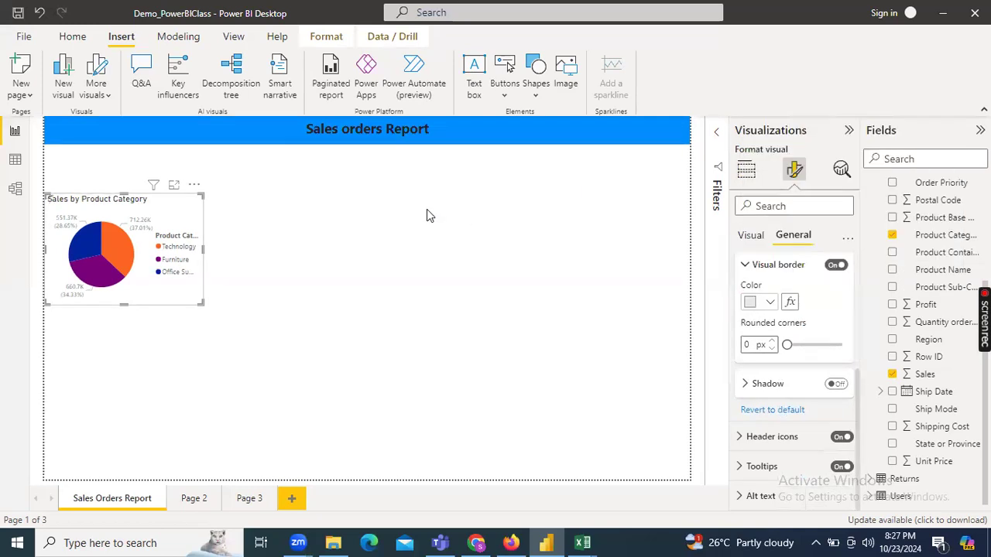
pyautogui.click(427, 210)
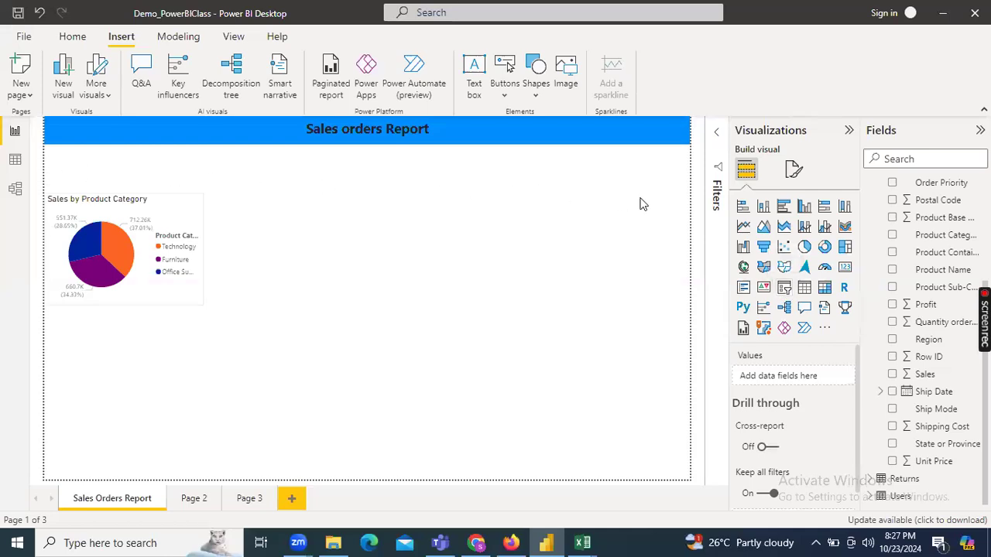
# Step: Add a slicer to the report page, shrunk to fit between the title banner and the pie chart
pyautogui.scroll(3, 921, 290)
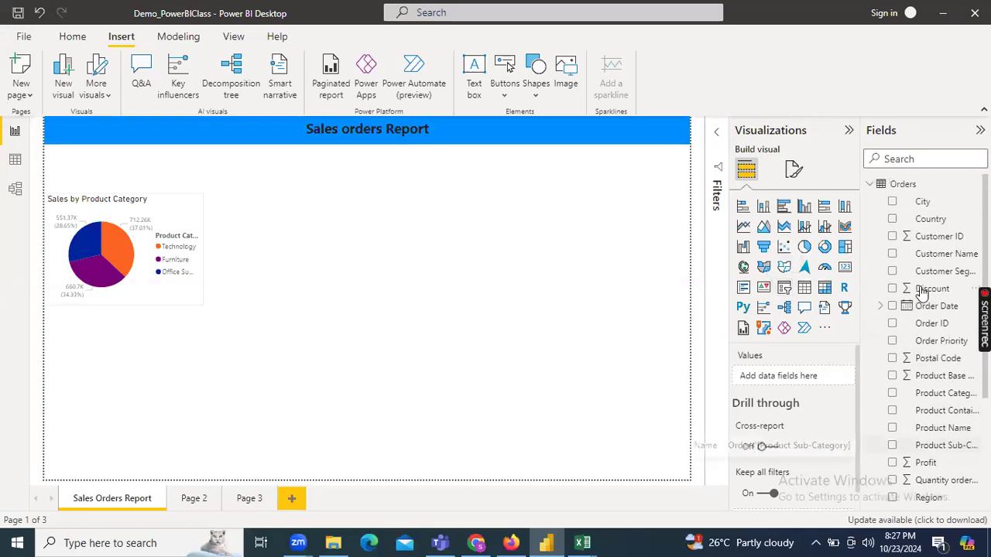
pyautogui.click(784, 287)
pyautogui.moveTo(135, 364); pyautogui.dragTo(120, 194)
pyautogui.moveTo(198, 251); pyautogui.dragTo(208, 182)
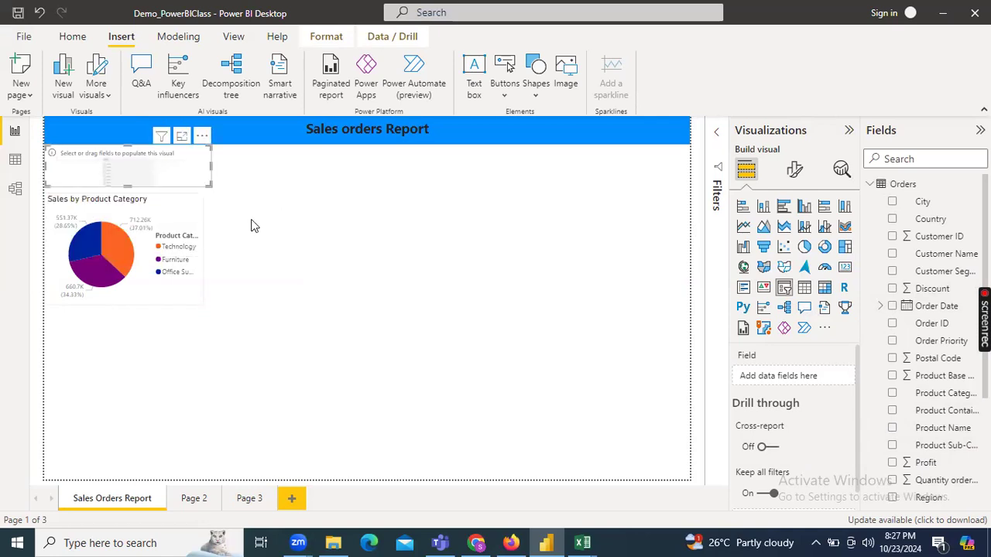
# Step: Check the product columns of the Orders table in Data view and assign Product Name as the slicer's field
pyautogui.click(15, 160)
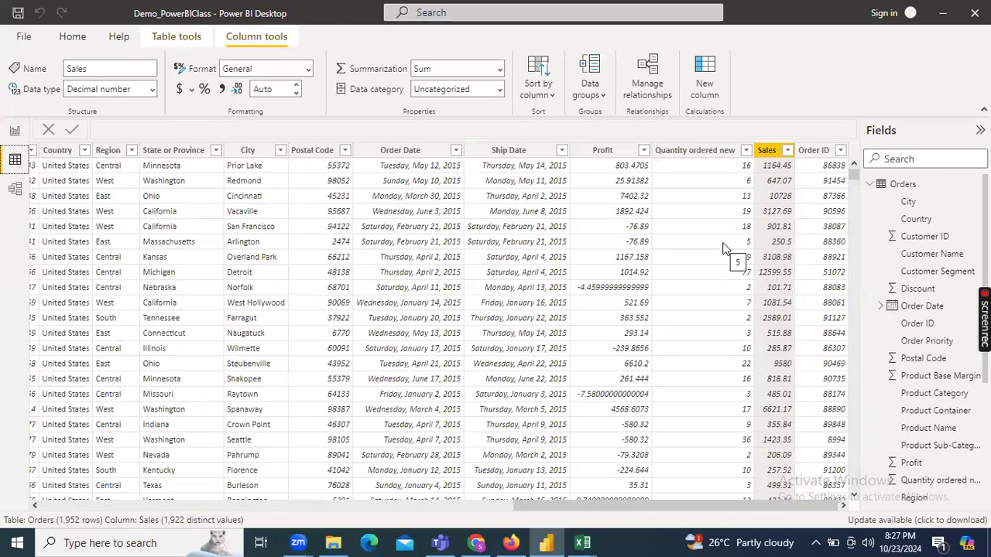
pyautogui.moveTo(586, 506); pyautogui.dragTo(234, 475)
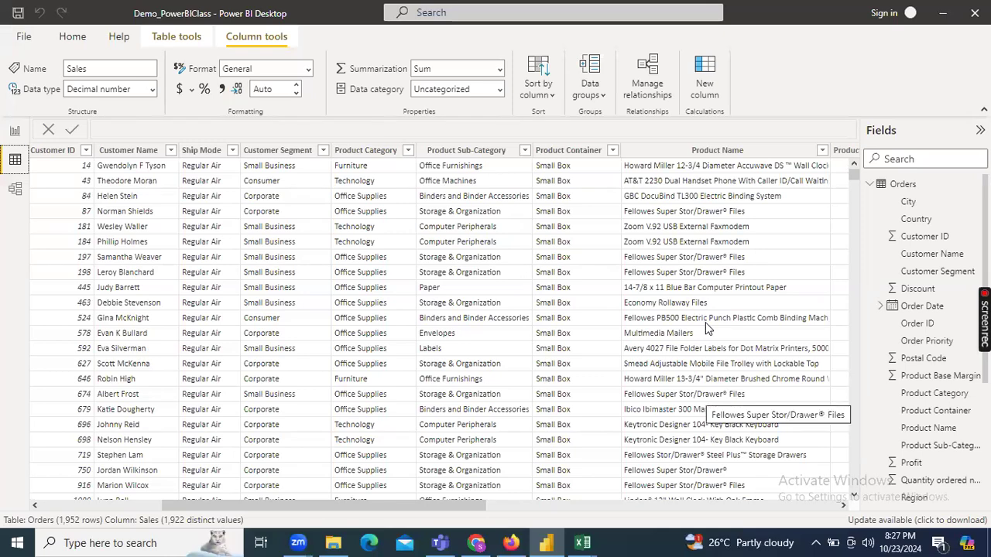
pyautogui.scroll(-5, 706, 329)
pyautogui.scroll(5, 709, 307)
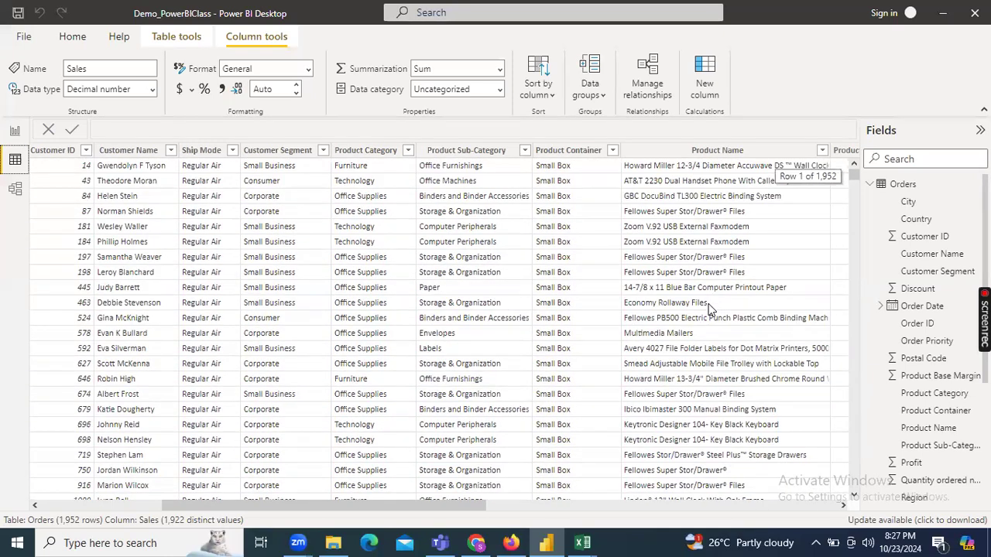
pyautogui.click(15, 131)
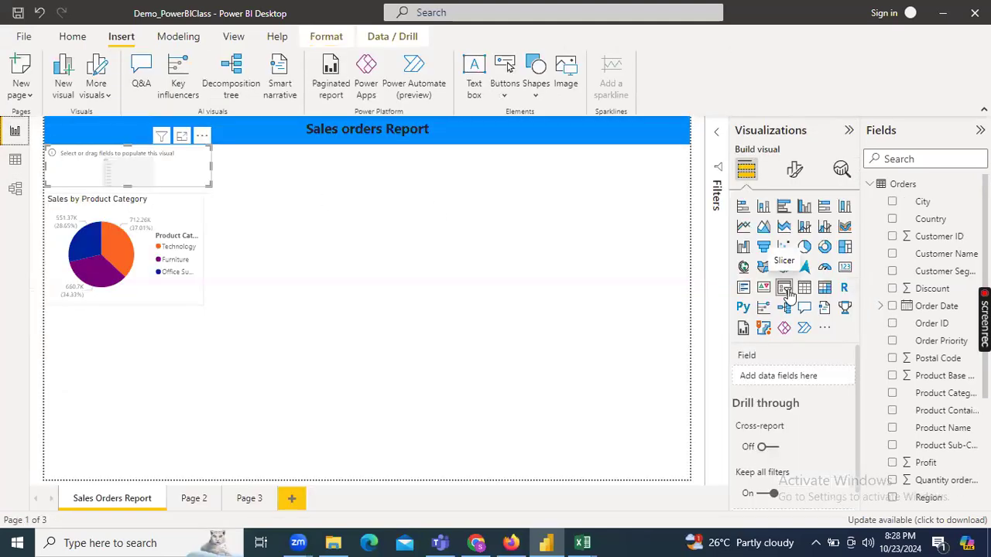
pyautogui.click(896, 160)
pyautogui.write('P')
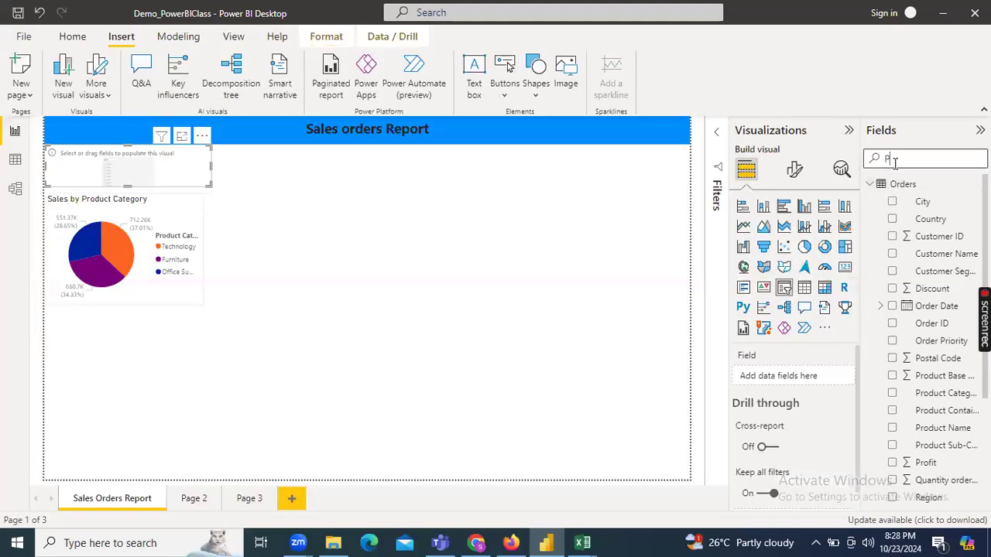
pyautogui.write('rodu')
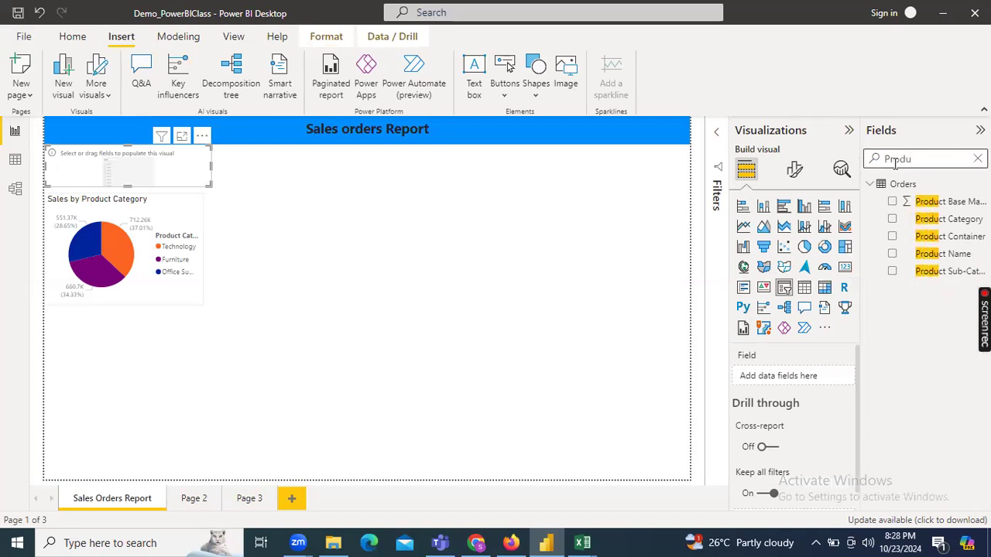
pyautogui.moveTo(926, 256); pyautogui.dragTo(781, 377)
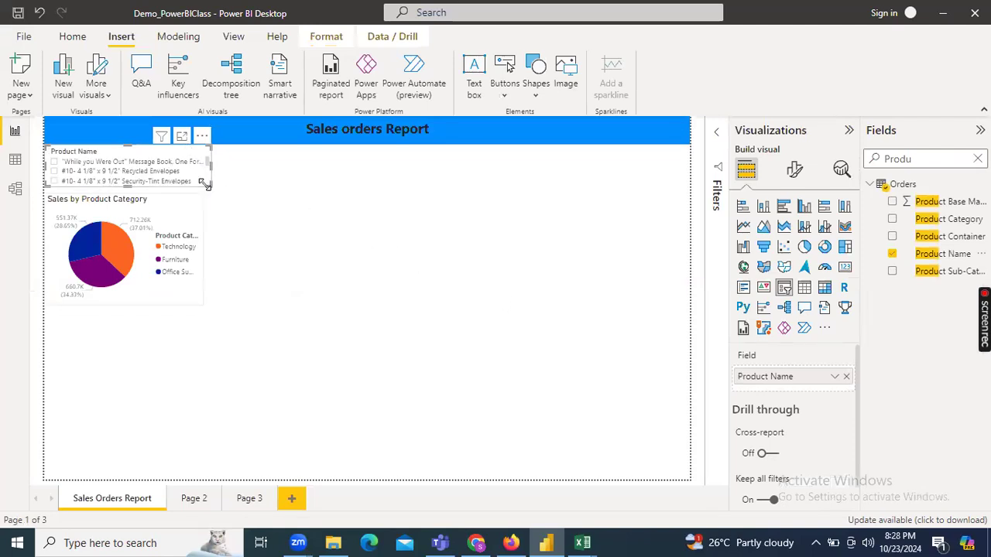
# Step: Move the Product Name slicer to the empty area right of the pie chart and enlarge it to show about twelve products
pyautogui.moveTo(200, 142); pyautogui.dragTo(507, 153)
pyautogui.moveTo(508, 198); pyautogui.dragTo(616, 285)
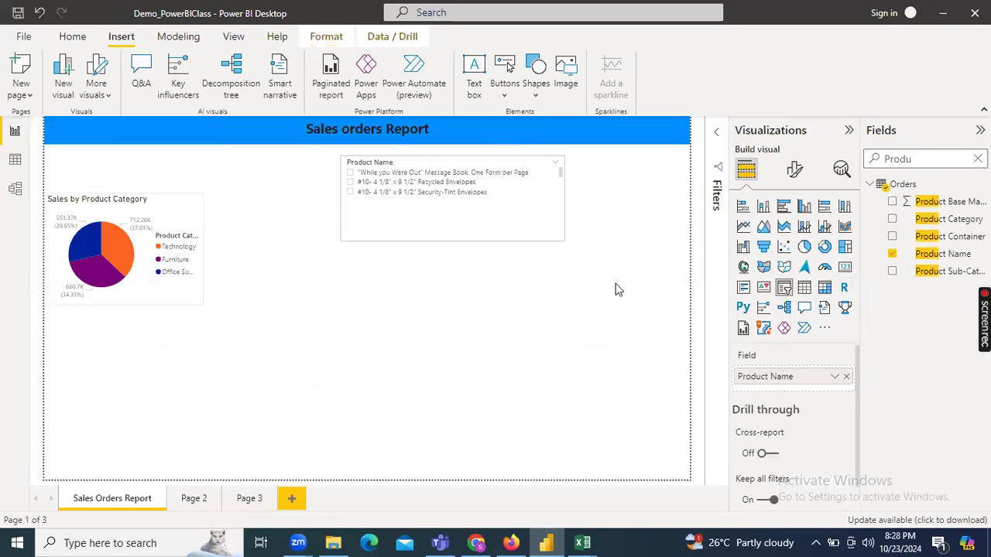
pyautogui.scroll(-3, 410, 212)
pyautogui.scroll(5, 410, 213)
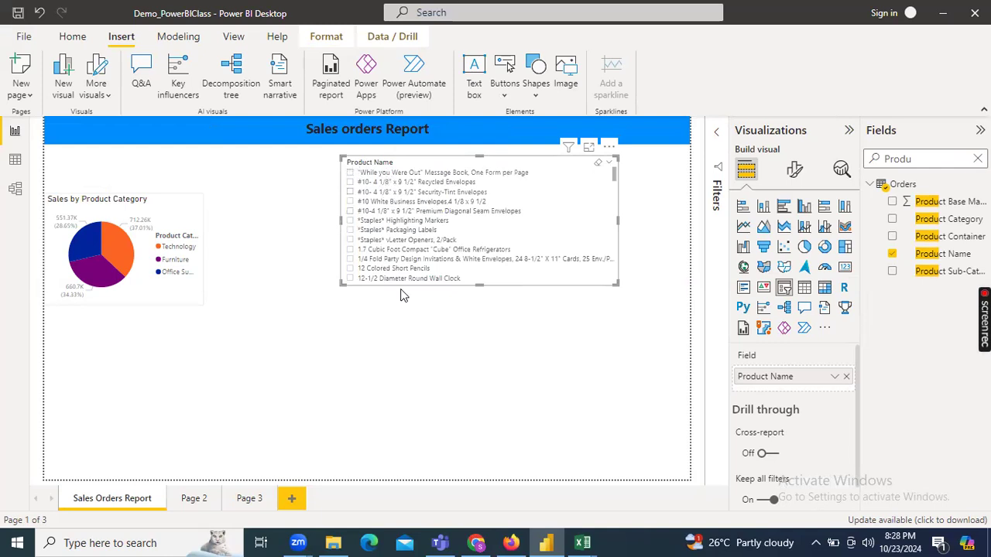
# Step: Switch the Product Name slicer from a list to the Dropdown style and expand its product list
pyautogui.click(609, 150)
pyautogui.click(648, 328)
pyautogui.click(611, 165)
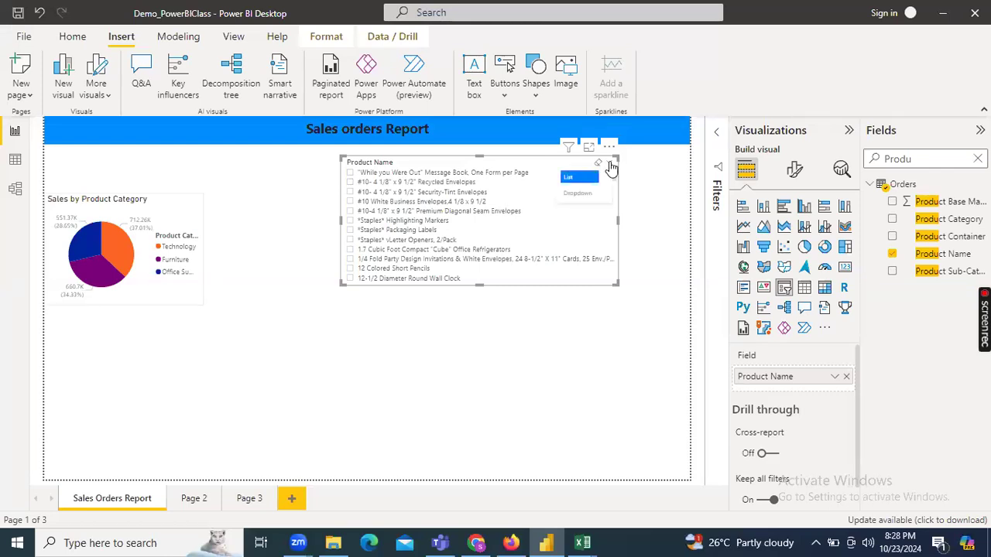
pyautogui.click(587, 202)
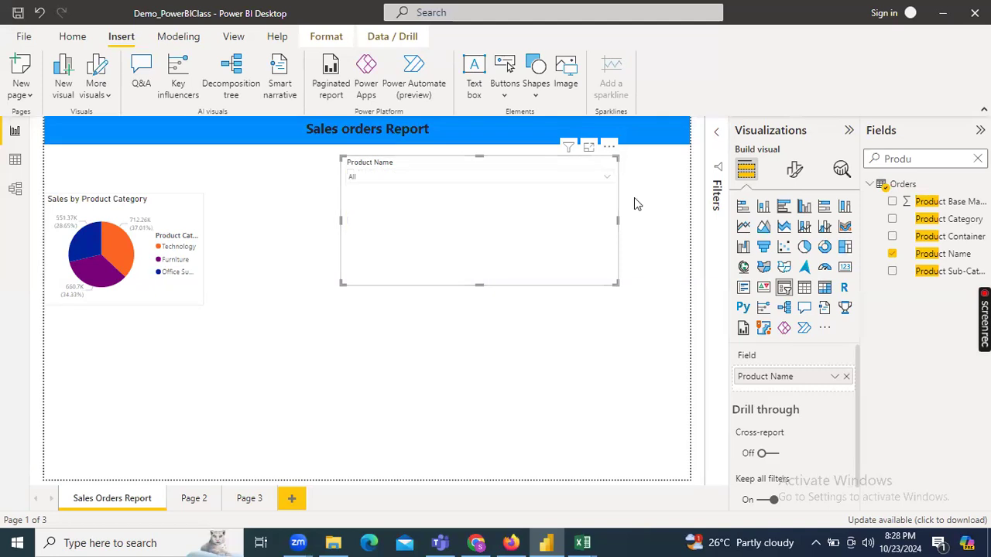
pyautogui.click(605, 179)
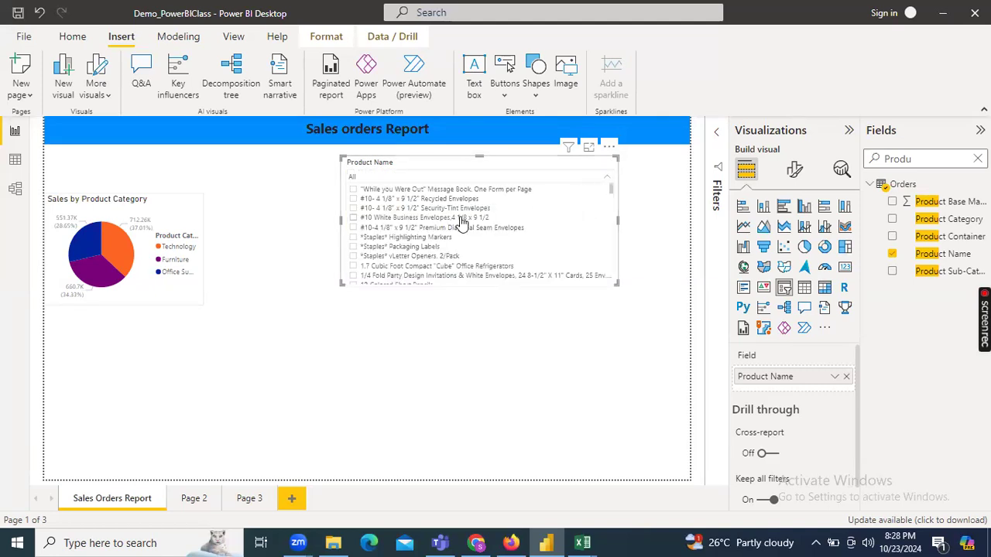
# Step: Skim the Product Name slicer's list, turn on its search box and expand the list again
pyautogui.scroll(-5, 462, 224)
pyautogui.scroll(4, 462, 224)
pyautogui.scroll(2, 462, 223)
pyautogui.click(610, 150)
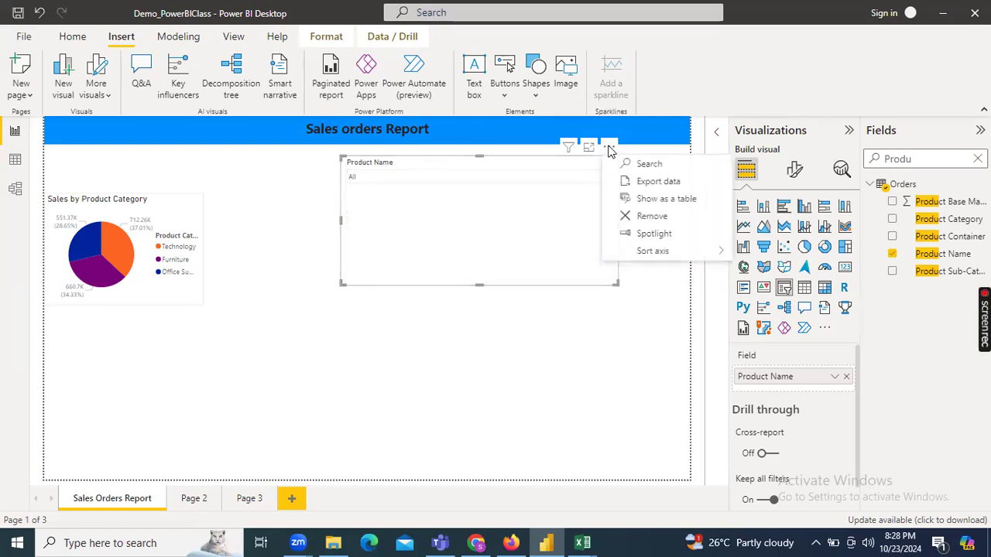
pyautogui.click(644, 168)
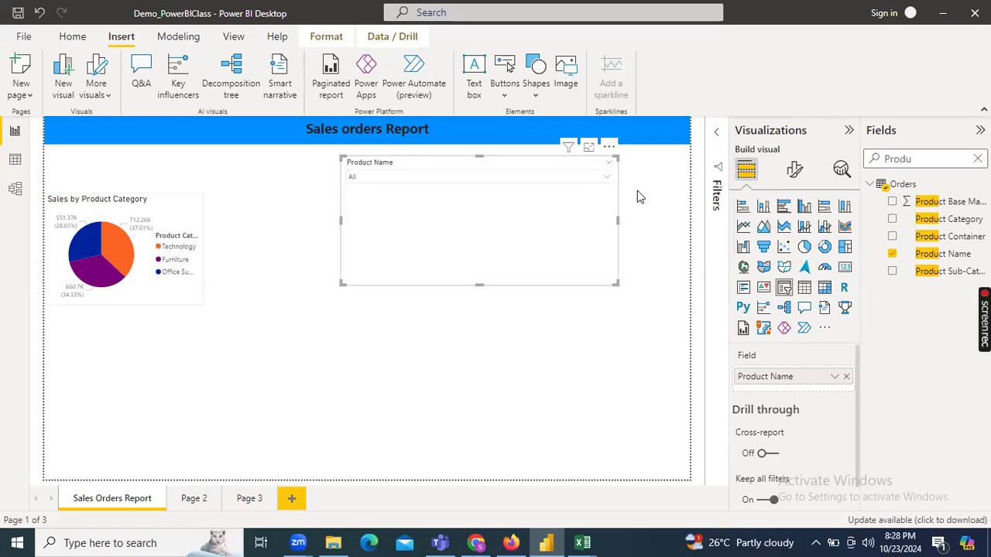
pyautogui.click(454, 177)
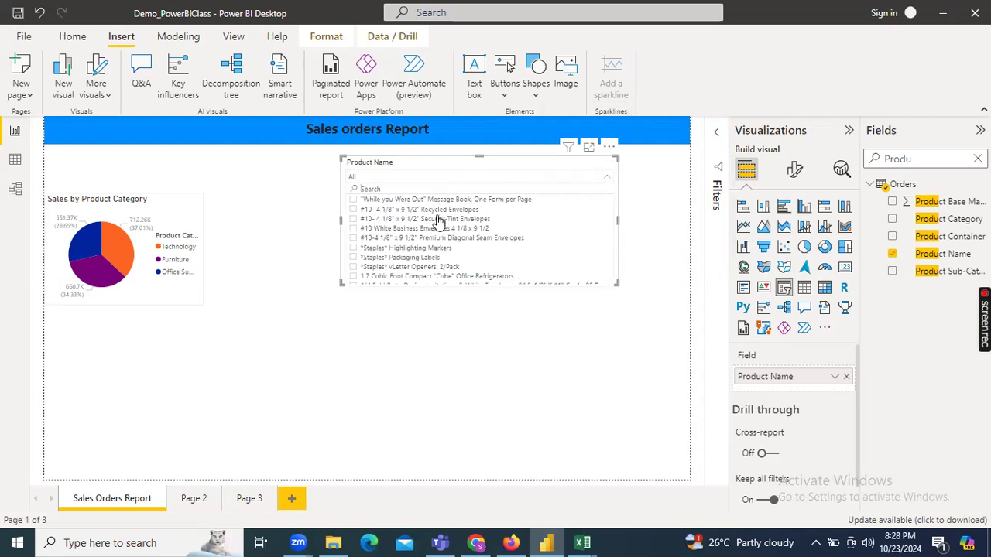
# Step: Test the Product Name slicer by filtering the pie chart to "*Staples* vLetter Openers, 2/Pack" and clear the selection
pyautogui.scroll(-2, 387, 221)
pyautogui.click(596, 218)
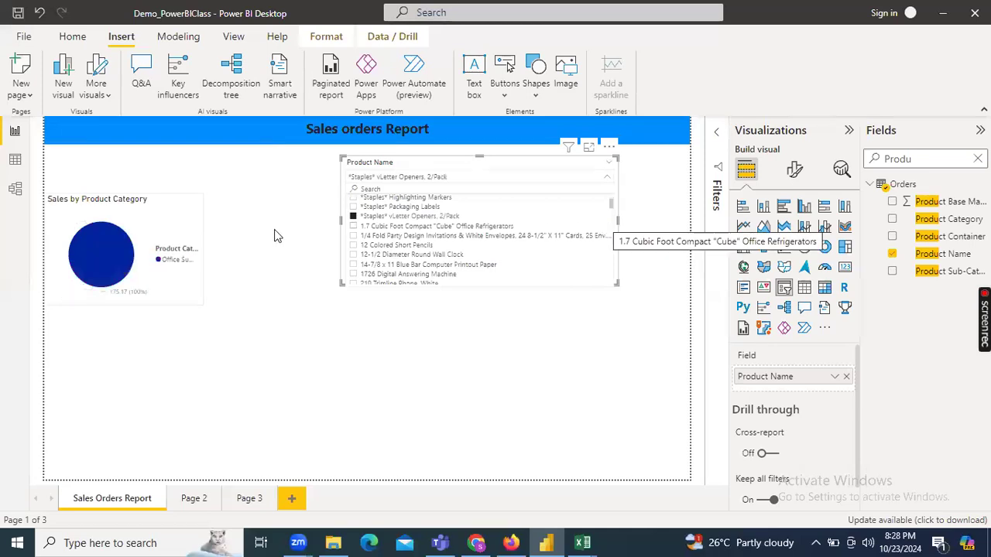
pyautogui.moveTo(110, 268)
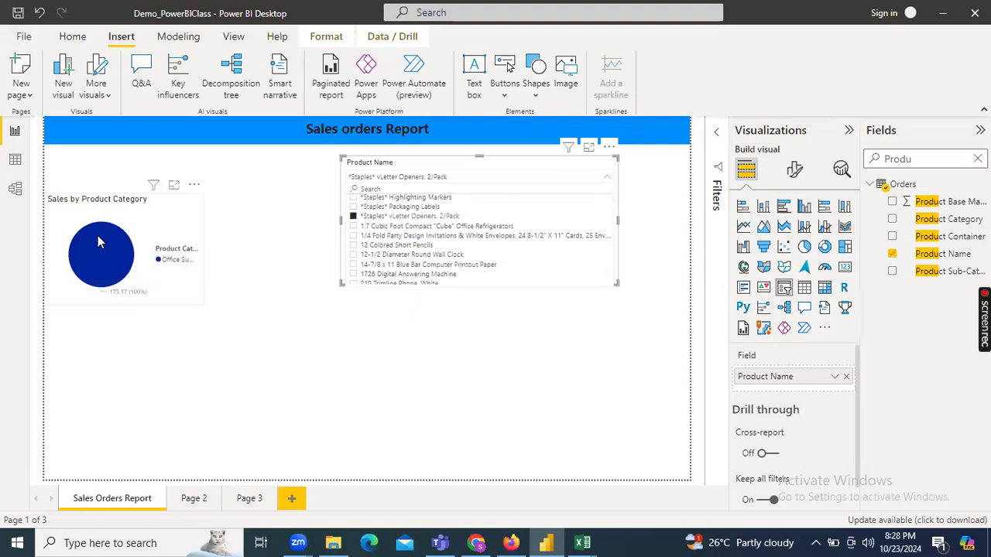
pyautogui.moveTo(98, 239)
pyautogui.click(381, 217)
pyautogui.click(641, 264)
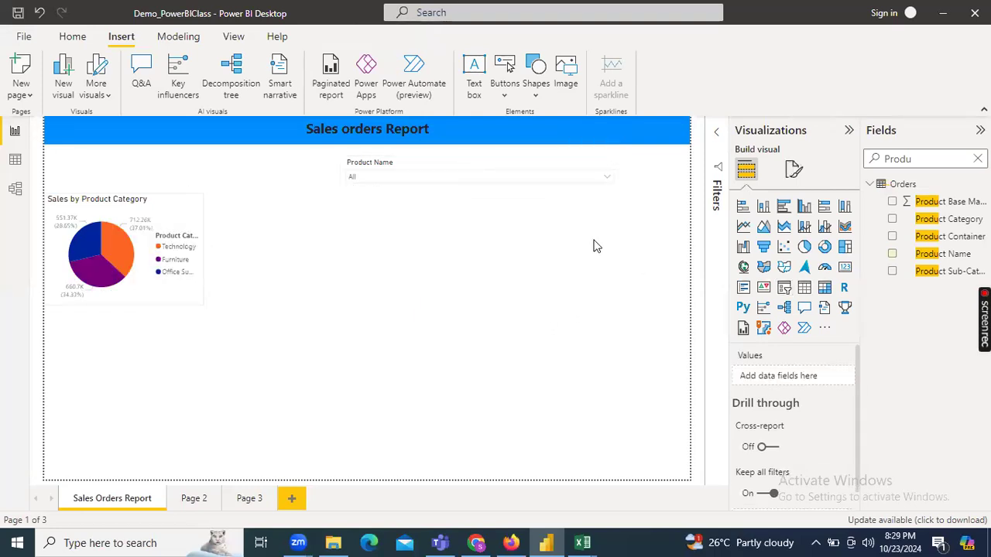
# Step: Shrink the Product Name slicer and move it into the gap between the title banner and the pie chart
pyautogui.click(546, 214)
pyautogui.moveTo(614, 283); pyautogui.dragTo(128, 187)
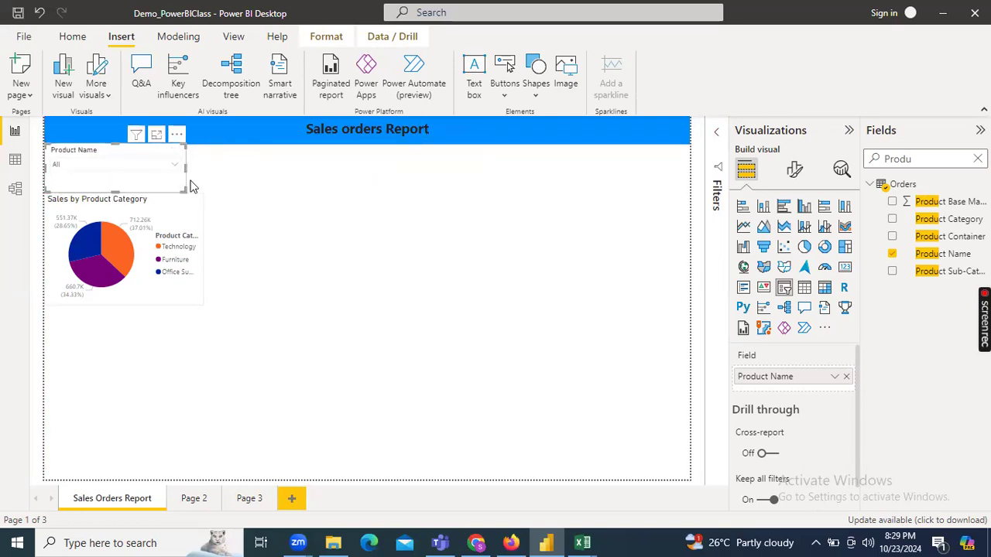
pyautogui.click(236, 188)
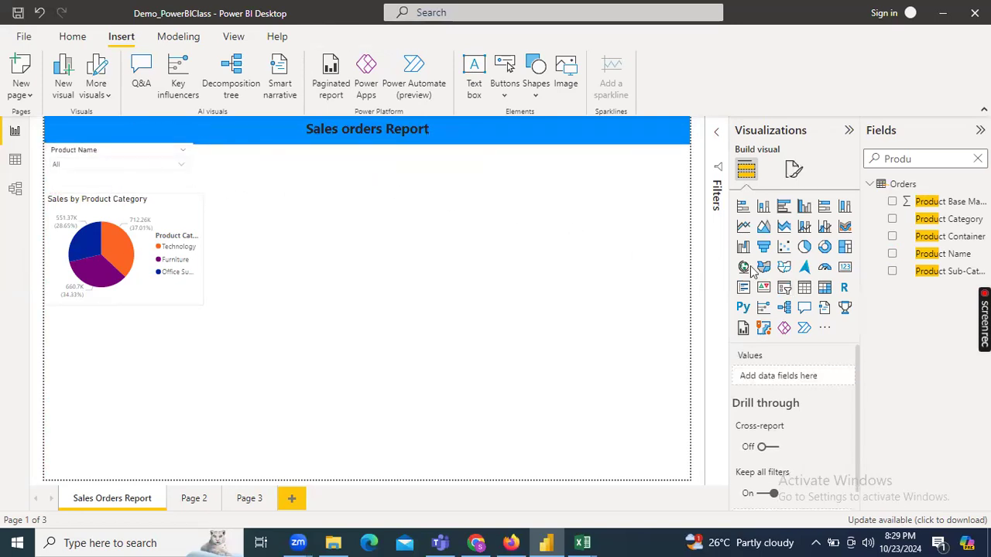
# Step: Add a Dropdown-style Product Category slicer beside the Product Name slicer, directly below the title banner
pyautogui.click(783, 288)
pyautogui.moveTo(170, 354); pyautogui.dragTo(311, 179)
pyautogui.moveTo(350, 242); pyautogui.dragTo(379, 181)
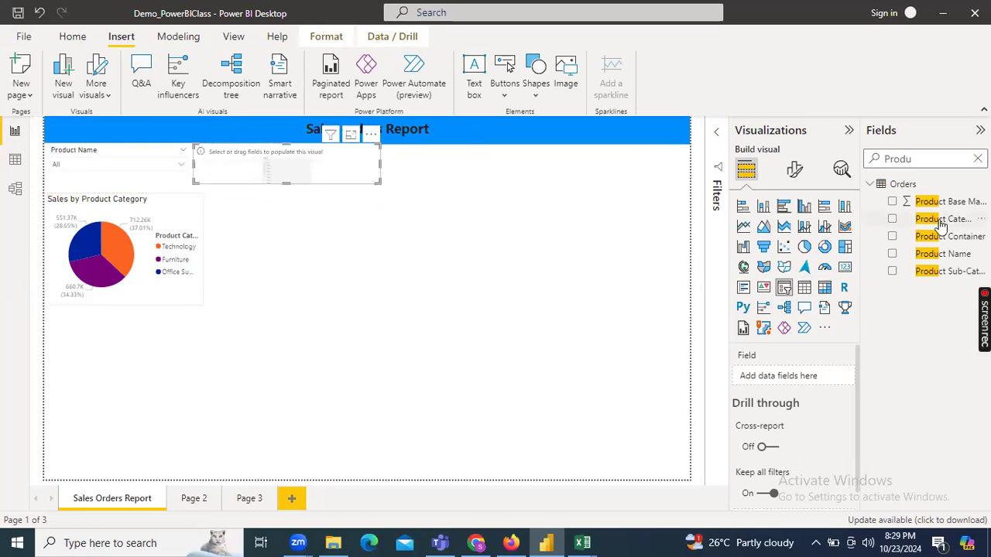
pyautogui.moveTo(940, 219); pyautogui.dragTo(800, 375)
pyautogui.click(371, 152)
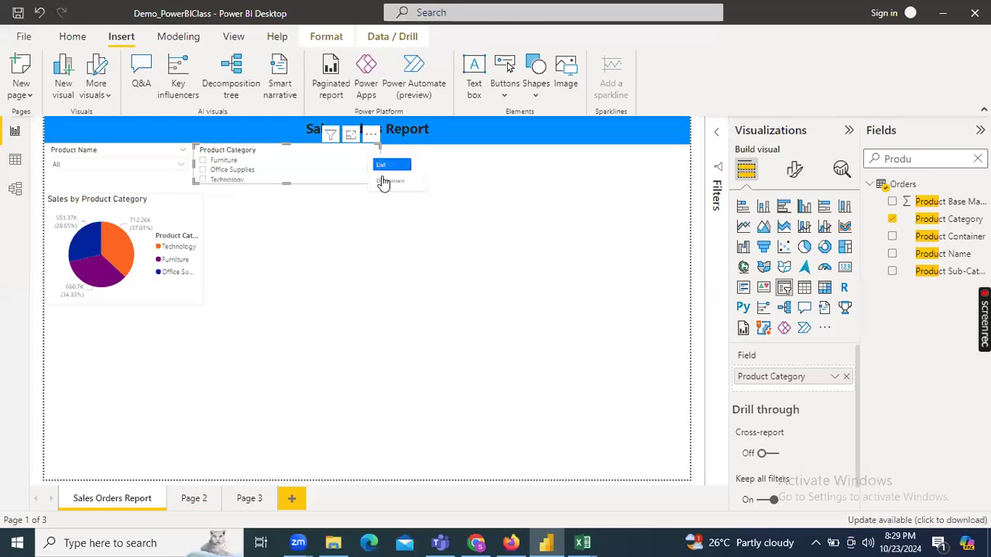
pyautogui.click(387, 181)
# Step: Test the Product Category slicer by choosing Furniture and Office Supplies in turn and clear each selection
pyautogui.click(340, 171)
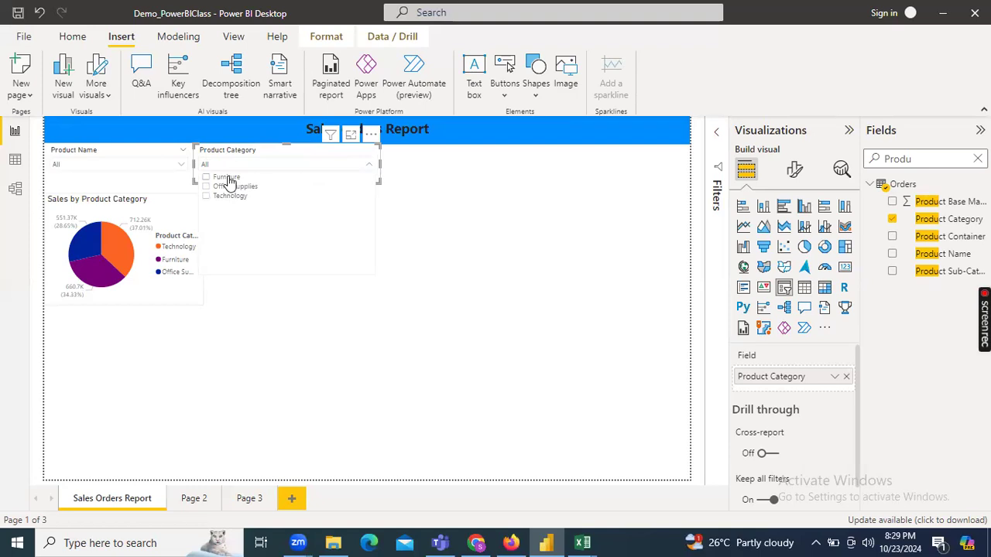
pyautogui.click(227, 178)
pyautogui.click(228, 178)
pyautogui.click(230, 187)
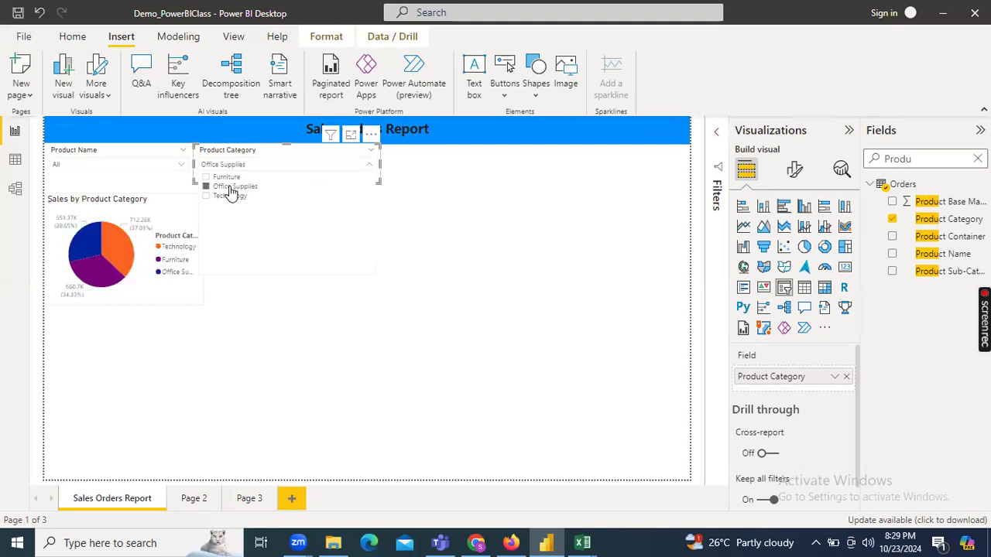
pyautogui.click(229, 187)
pyautogui.click(453, 234)
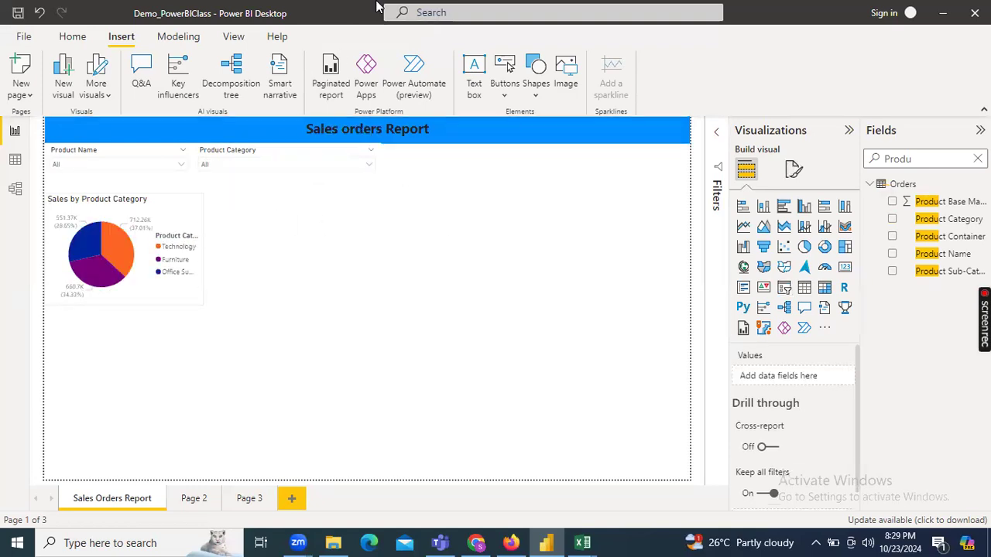
# Step: Narrow the Product Category slicer to free space beside it for another slicer
pyautogui.click(374, 162)
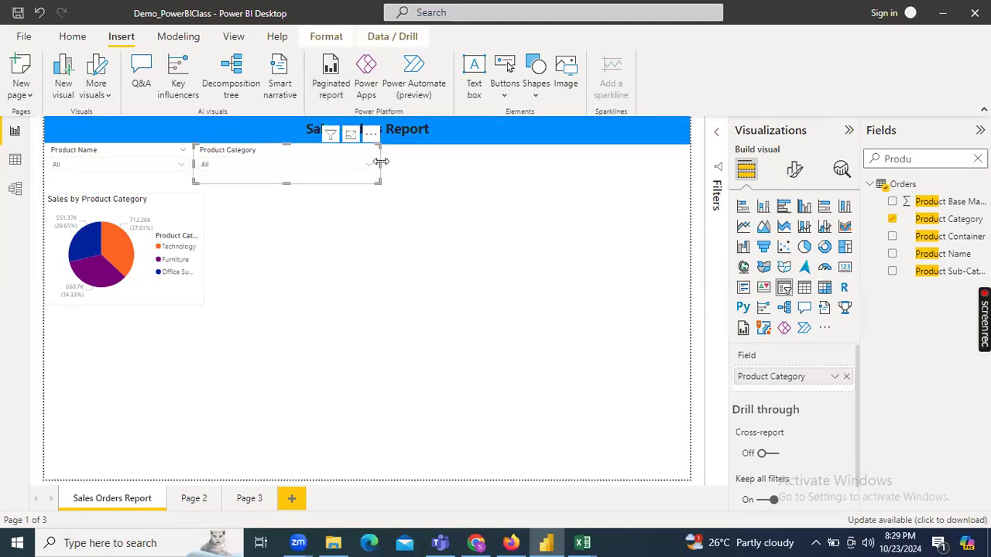
pyautogui.moveTo(380, 164); pyautogui.dragTo(303, 164)
pyautogui.click(339, 167)
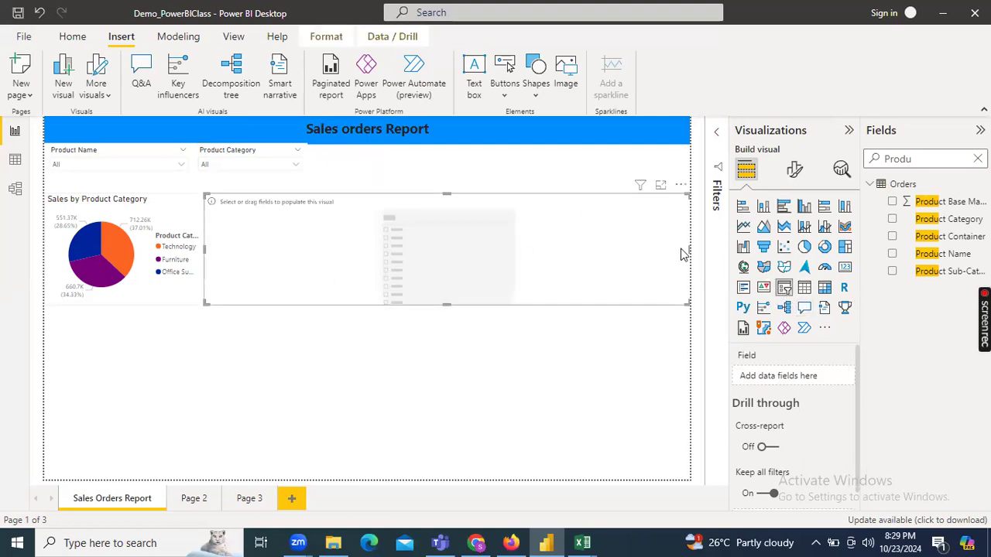
# Step: Place a new compact slicer beside the Product Category slicer and assign Product Sub-Category as its field
pyautogui.moveTo(681, 301); pyautogui.dragTo(403, 264)
pyautogui.moveTo(415, 206); pyautogui.dragTo(448, 194)
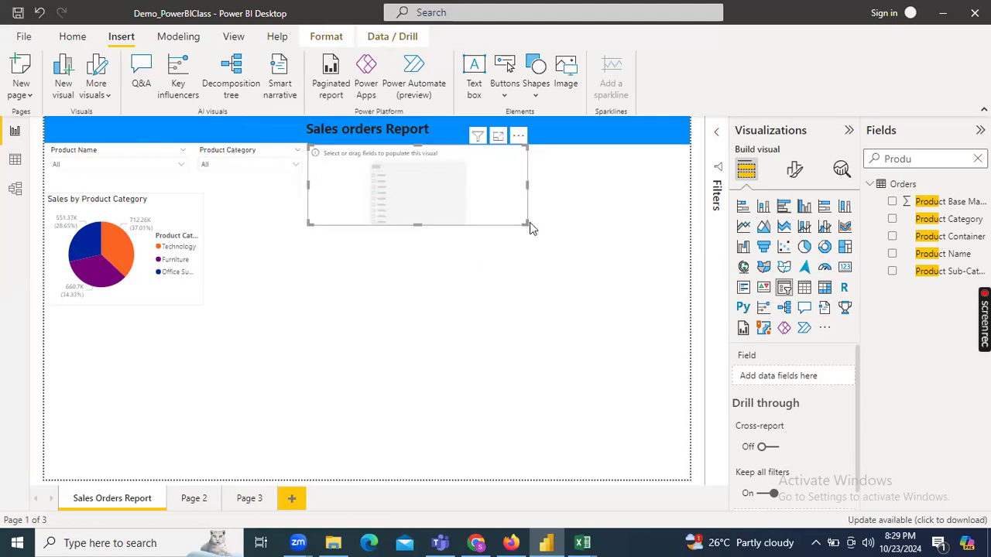
pyautogui.moveTo(524, 222); pyautogui.dragTo(468, 177)
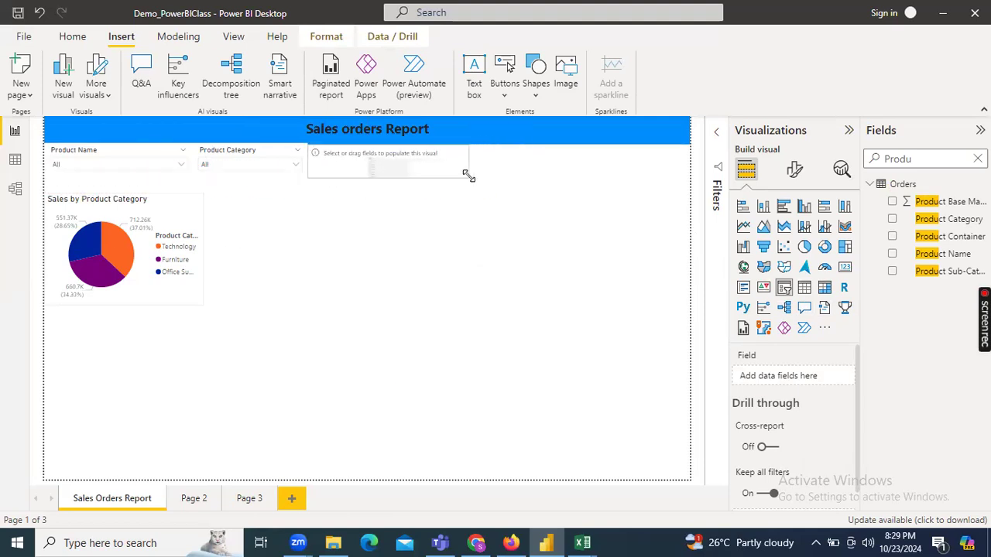
pyautogui.click(891, 271)
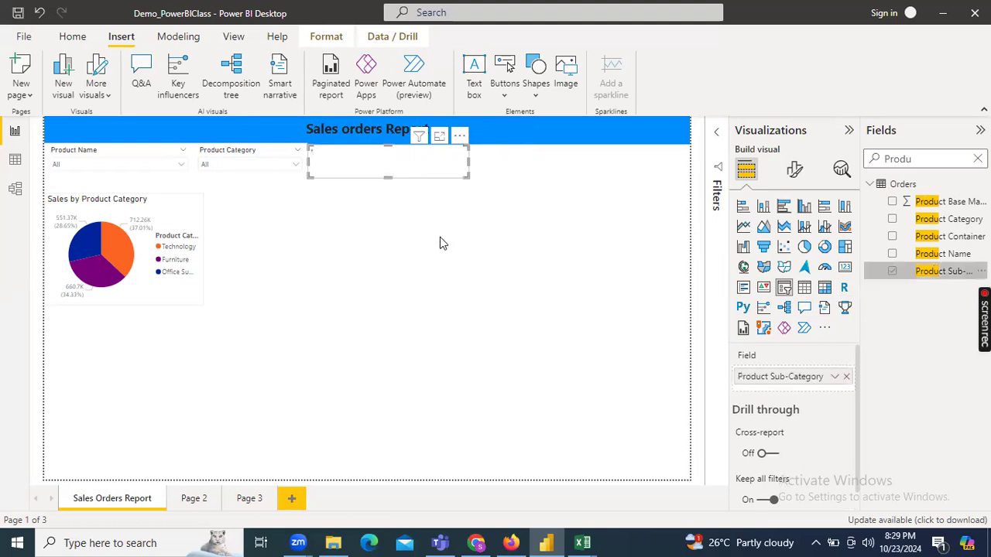
# Step: Switch the Product Sub-Category slicer to the Dropdown style and turn on its search box
pyautogui.click(460, 152)
pyautogui.click(475, 182)
pyautogui.rightClick(479, 156)
pyautogui.click(445, 165)
pyautogui.click(440, 163)
# Step: Look through the Product Sub-Category slicer's list and narrow the slicer slightly
pyautogui.scroll(-3, 394, 225)
pyautogui.scroll(3, 394, 226)
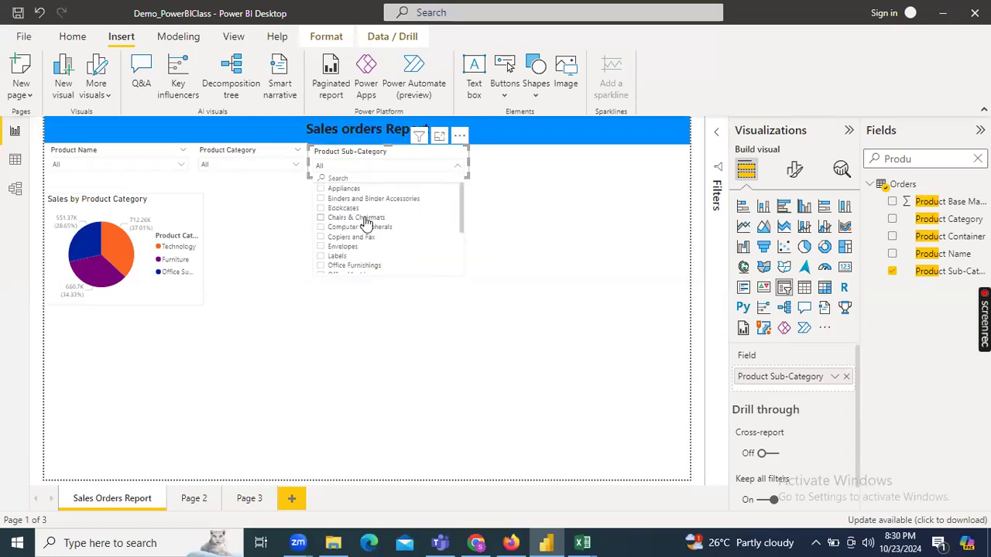
pyautogui.scroll(-3, 352, 221)
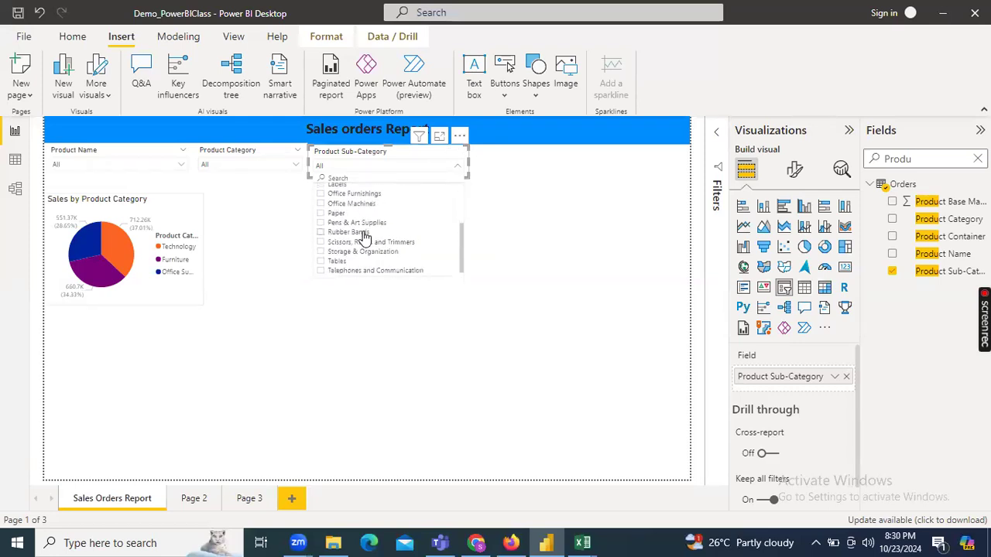
pyautogui.click(524, 224)
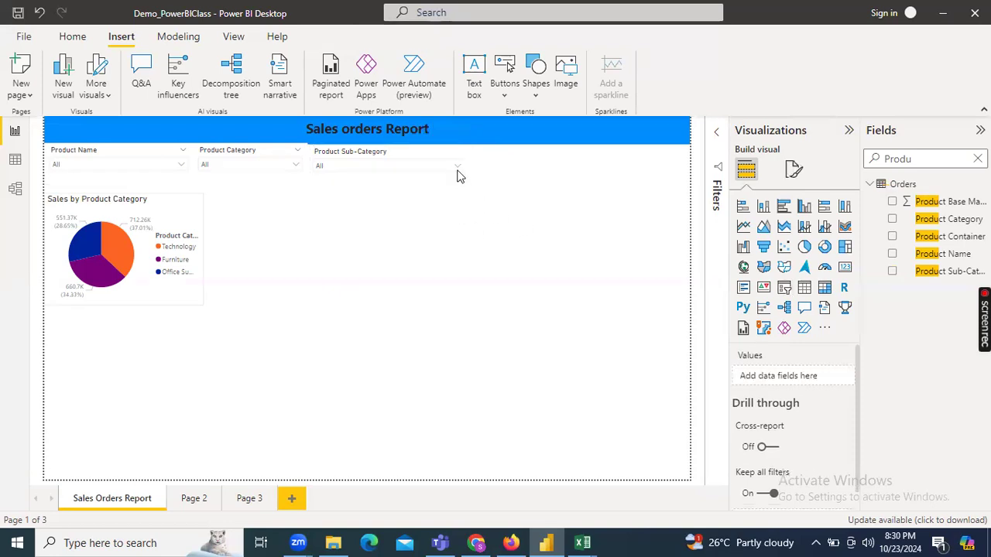
pyautogui.click(455, 168)
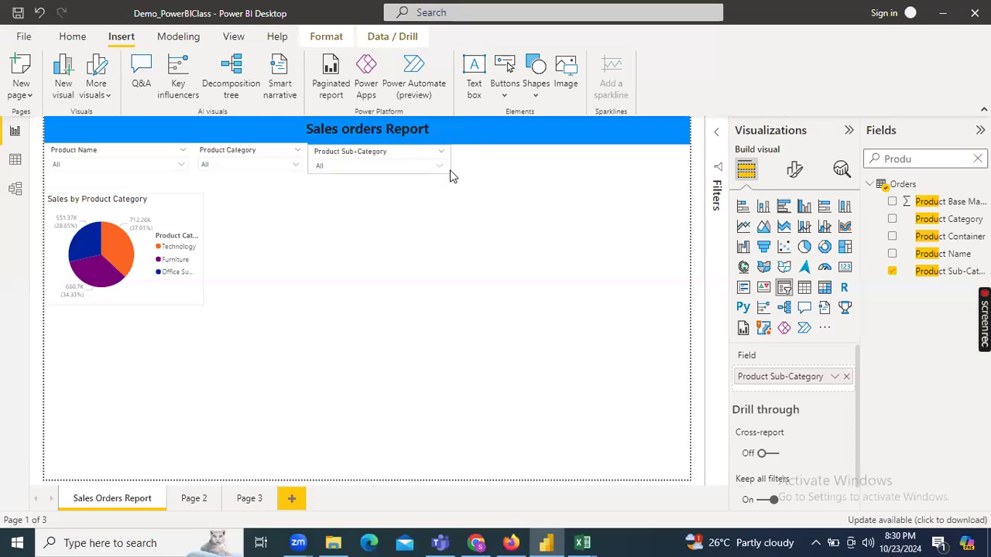
pyautogui.click(483, 175)
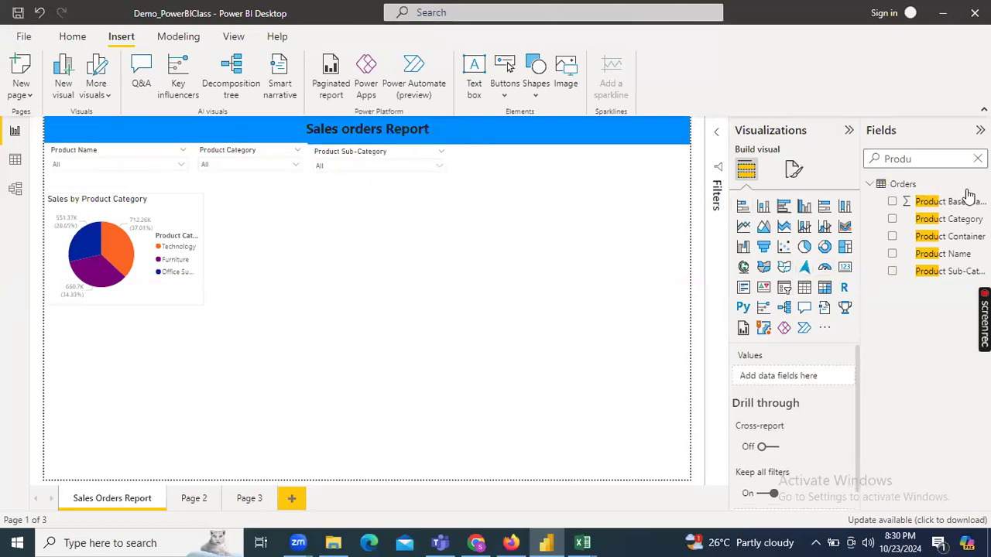
# Step: Clear the field search and add a fourth compact slicer beside the Product Sub-Category slicer
pyautogui.click(976, 159)
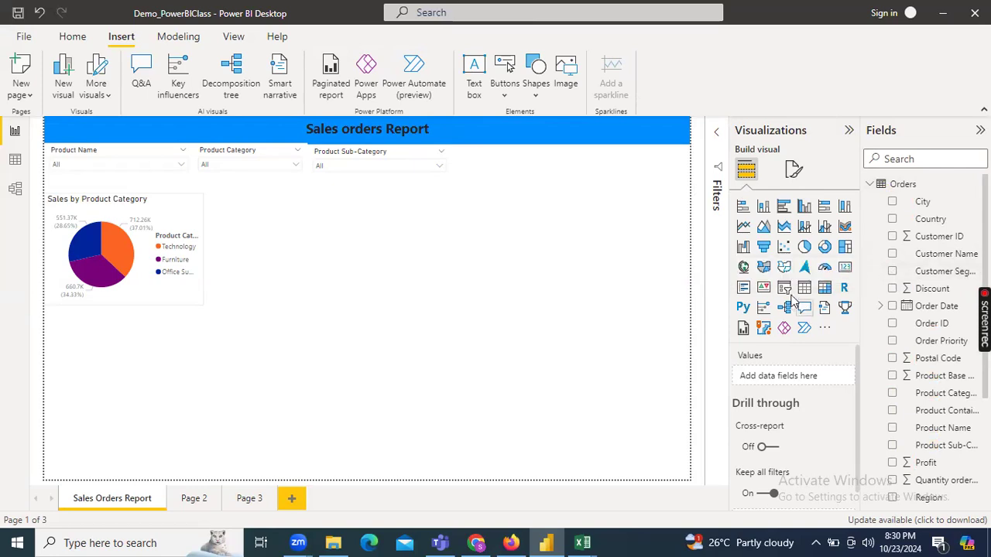
pyautogui.moveTo(342, 266); pyautogui.dragTo(505, 230)
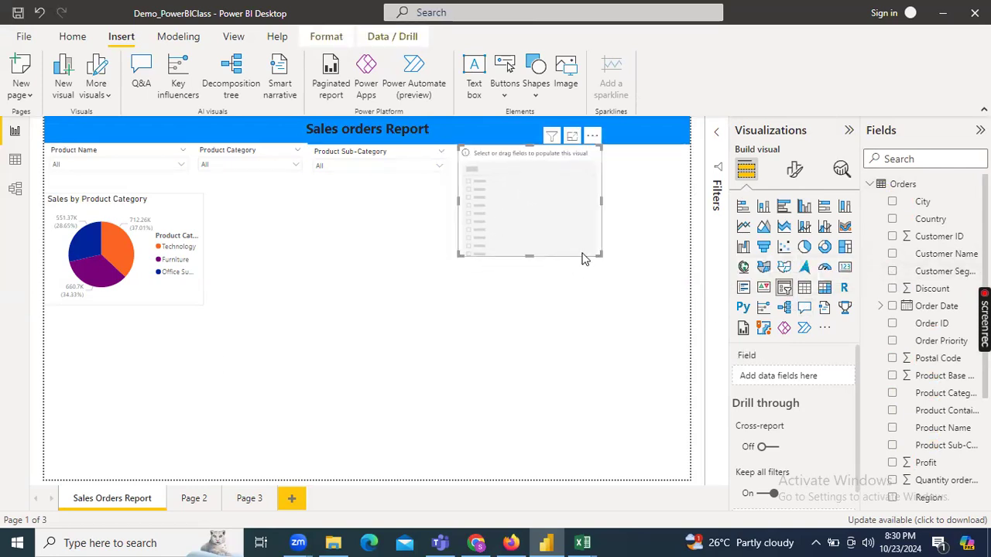
pyautogui.moveTo(604, 255); pyautogui.dragTo(621, 172)
# Step: Try Country as the field of the new slicer, remove it and clear the field search
pyautogui.click(884, 160)
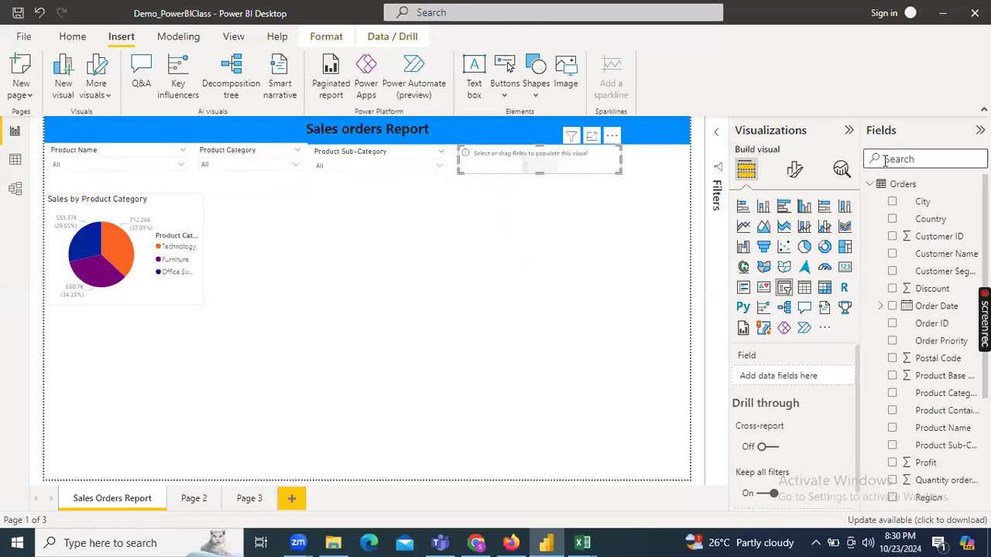
pyautogui.write('coun')
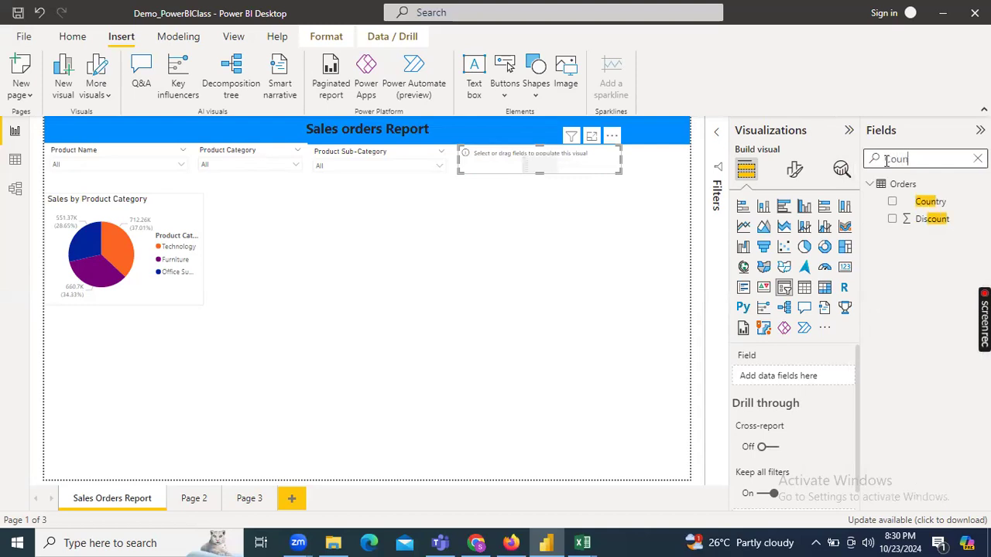
pyautogui.click(891, 201)
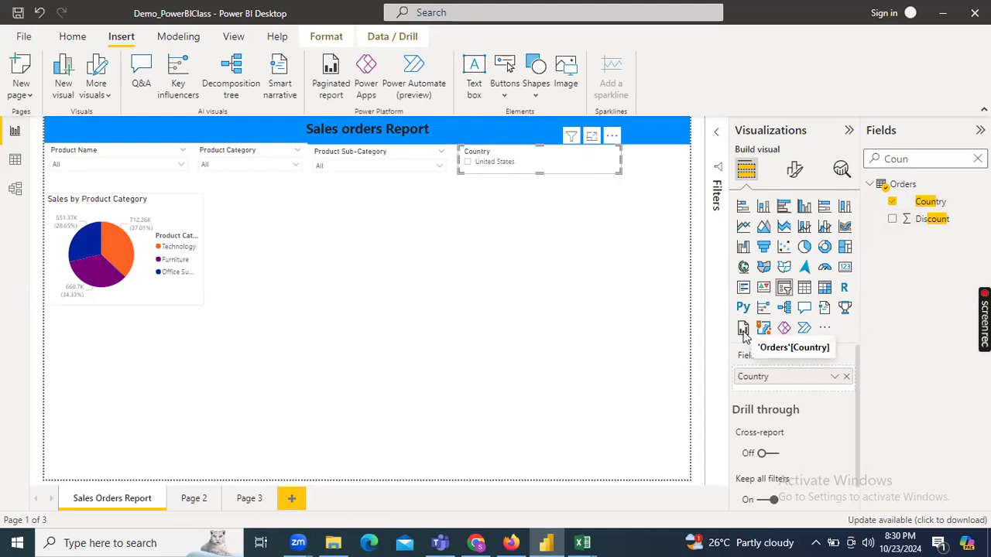
pyautogui.click(847, 377)
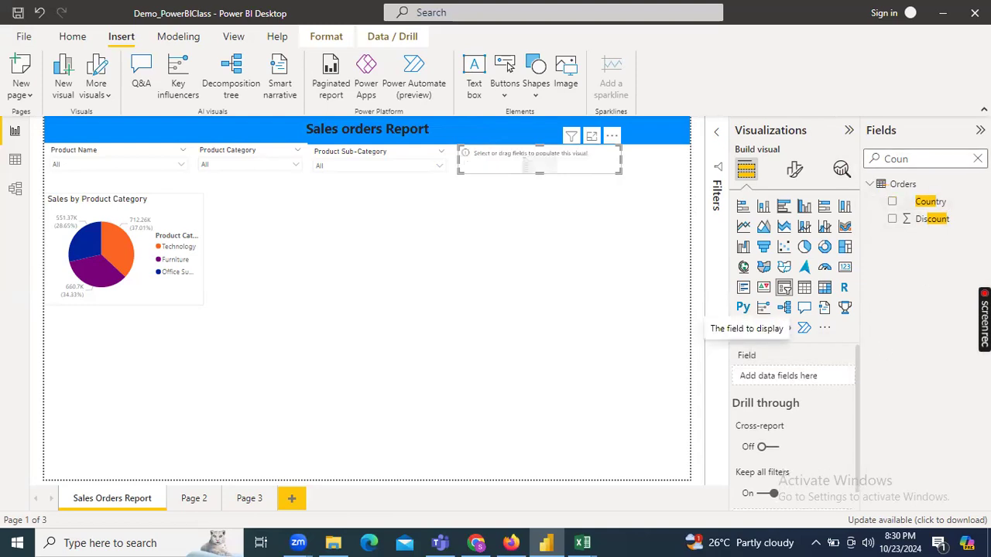
pyautogui.click(977, 159)
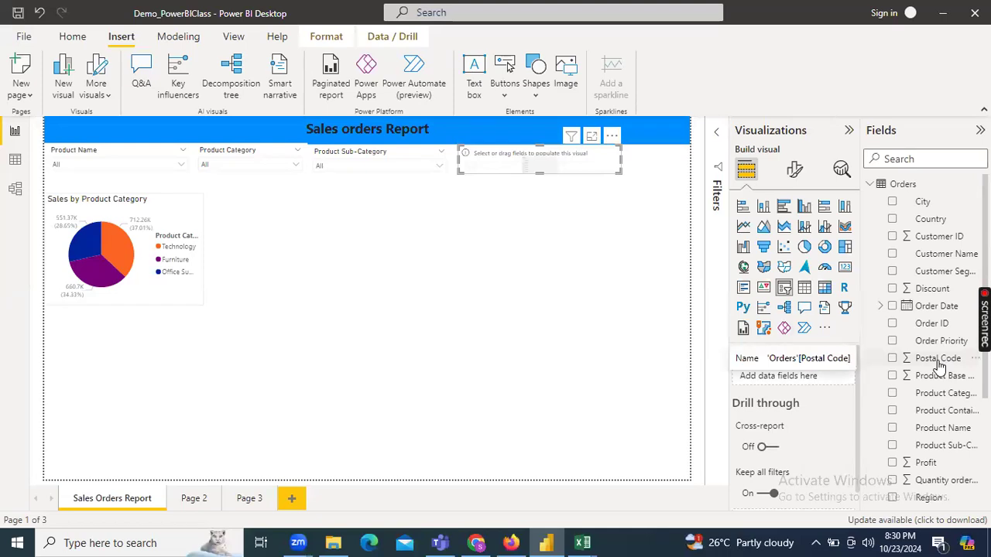
# Step: Assign Region from the Orders table to the empty slicer and narrow the slicer
pyautogui.scroll(-5, 939, 363)
pyautogui.moveTo(926, 339); pyautogui.dragTo(792, 381)
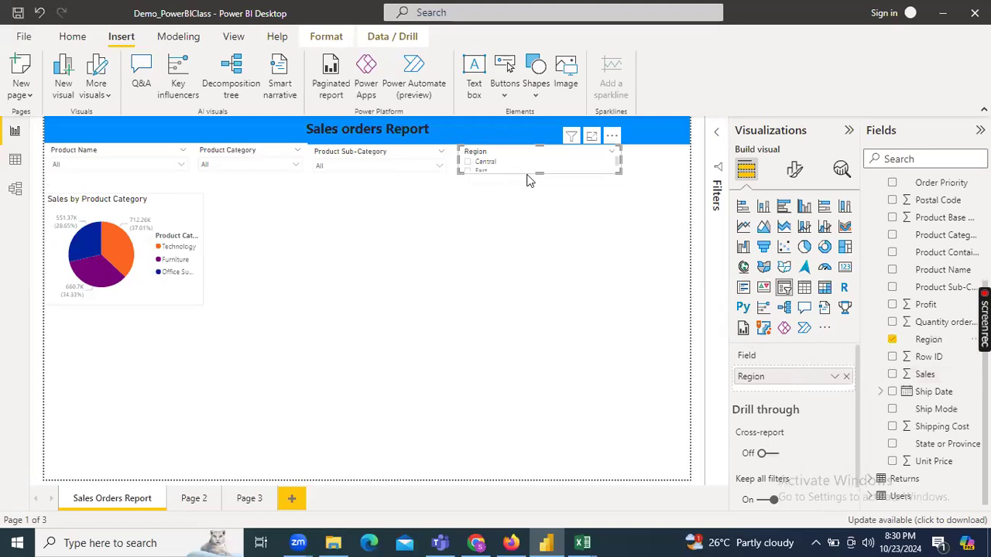
pyautogui.moveTo(539, 172)
pyautogui.mouseDown()
pyautogui.moveTo(540, 197)
pyautogui.moveTo(544, 164)
pyautogui.moveTo(608, 190)
pyautogui.moveTo(628, 178)
pyautogui.moveTo(548, 169)
pyautogui.mouseUp()
# Step: Switch the Region slicer from a list to the Dropdown style
pyautogui.click(544, 137)
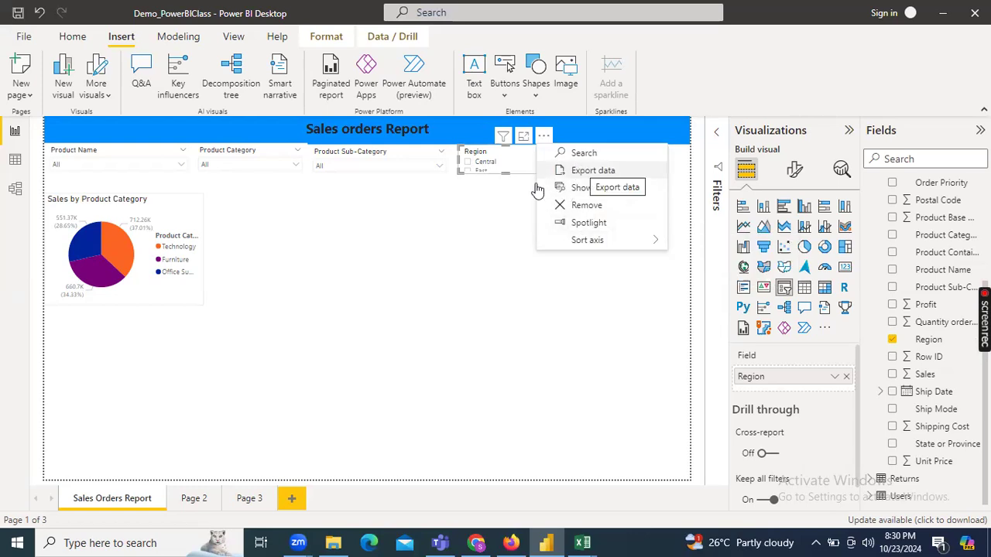
pyautogui.click(546, 159)
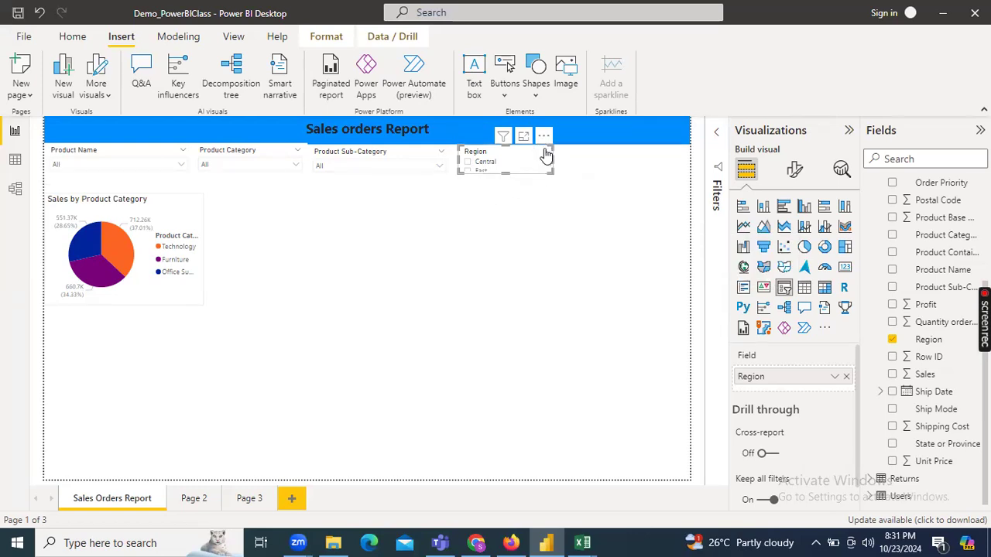
pyautogui.click(546, 154)
pyautogui.click(515, 182)
pyautogui.click(544, 135)
pyautogui.click(535, 189)
pyautogui.click(534, 189)
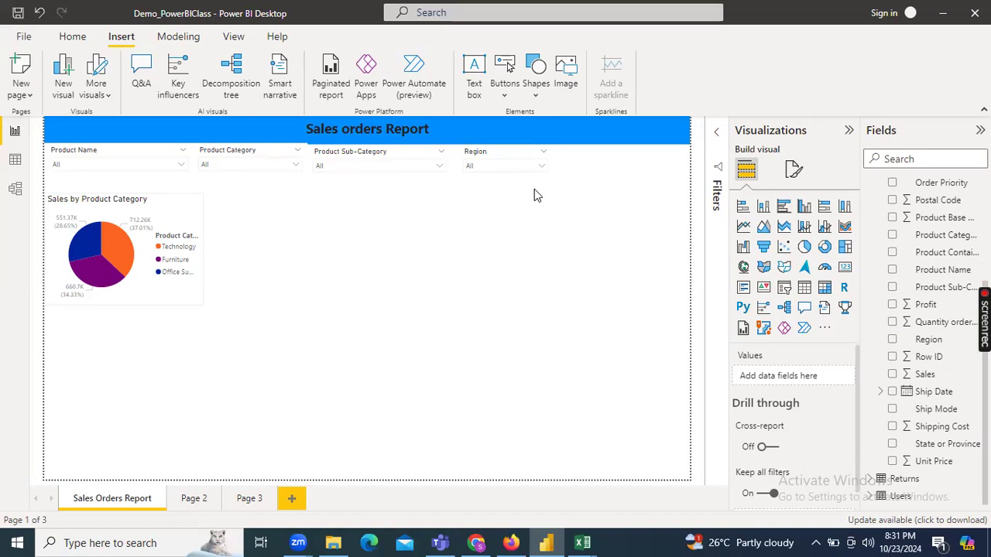
# Step: Align the Product Category slicer with the Product Sub-Category slicer beside it
pyautogui.click(219, 157)
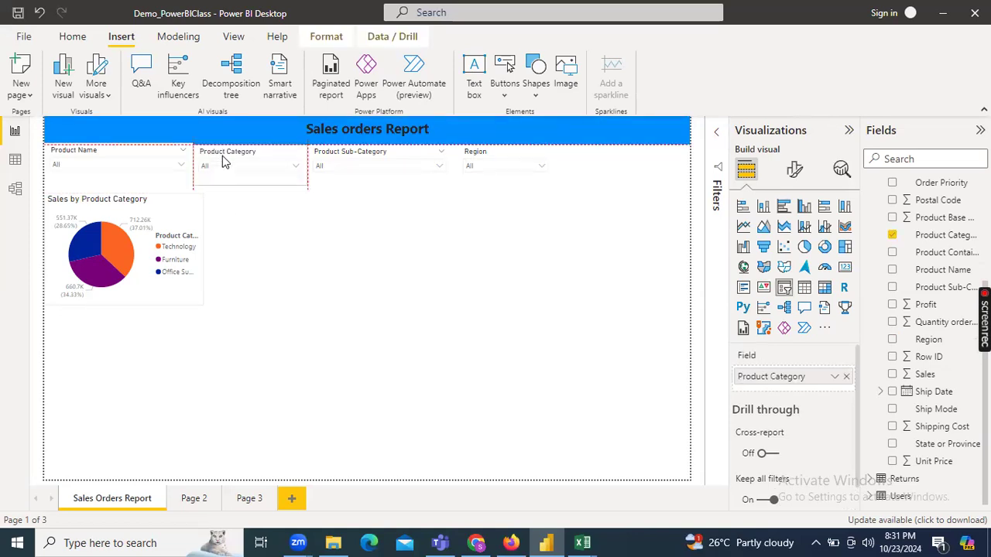
pyautogui.click(368, 199)
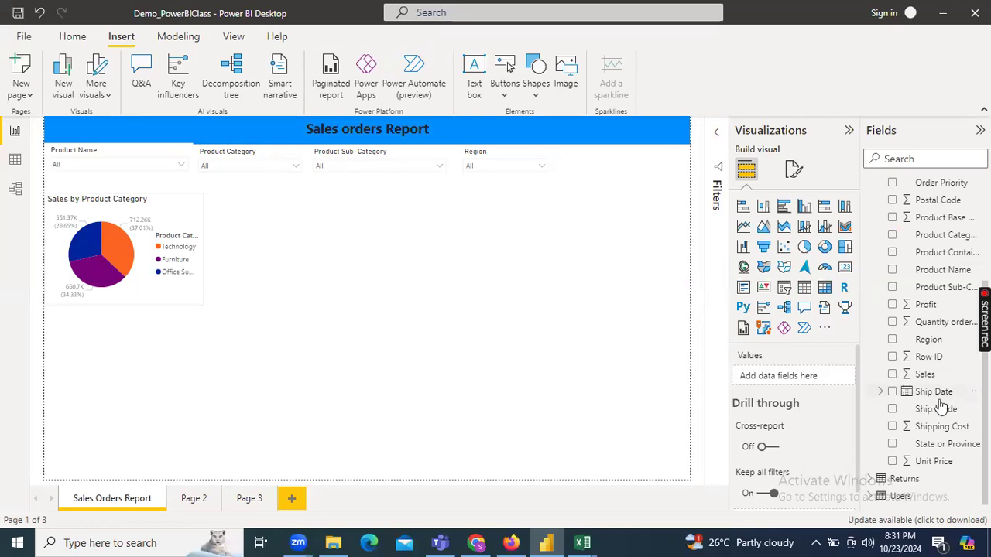
# Step: Add a stacked column chart, enlarge it and place it beside the pie chart
pyautogui.scroll(3, 941, 403)
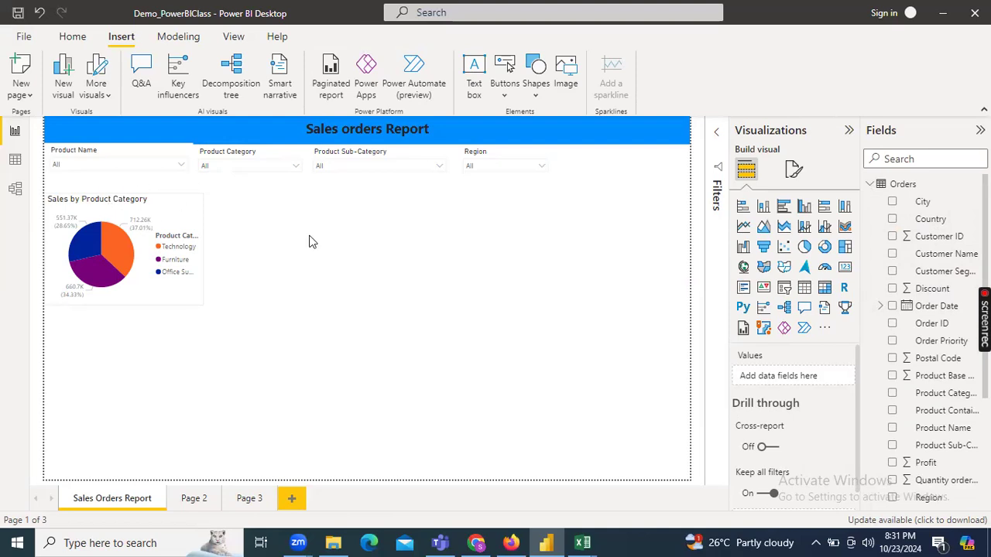
pyautogui.click(763, 207)
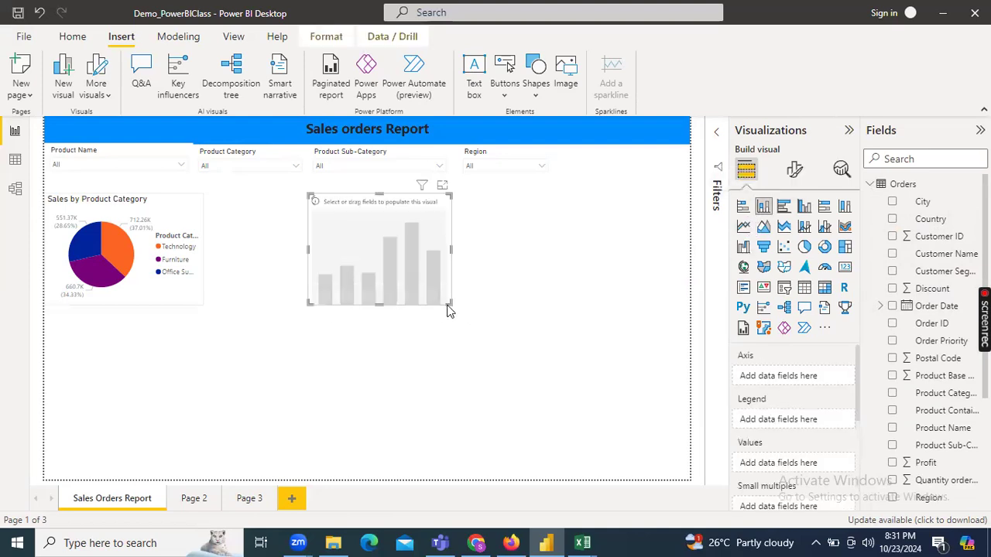
pyautogui.moveTo(450, 303); pyautogui.dragTo(660, 330)
pyautogui.moveTo(554, 295); pyautogui.dragTo(396, 276)
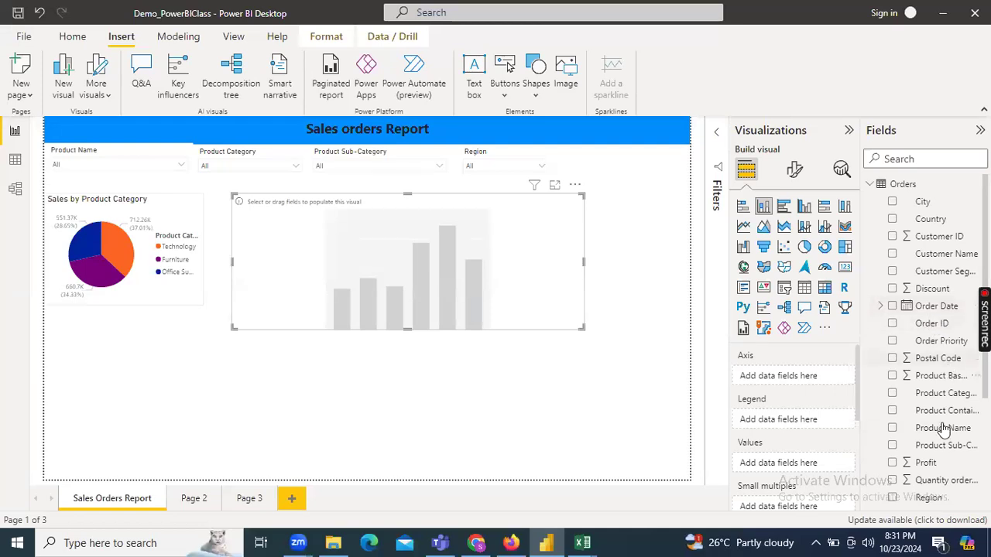
# Step: Assign Sales as the values and Product Name as the axis of the new column chart
pyautogui.scroll(-3, 943, 430)
pyautogui.moveTo(928, 379); pyautogui.dragTo(807, 464)
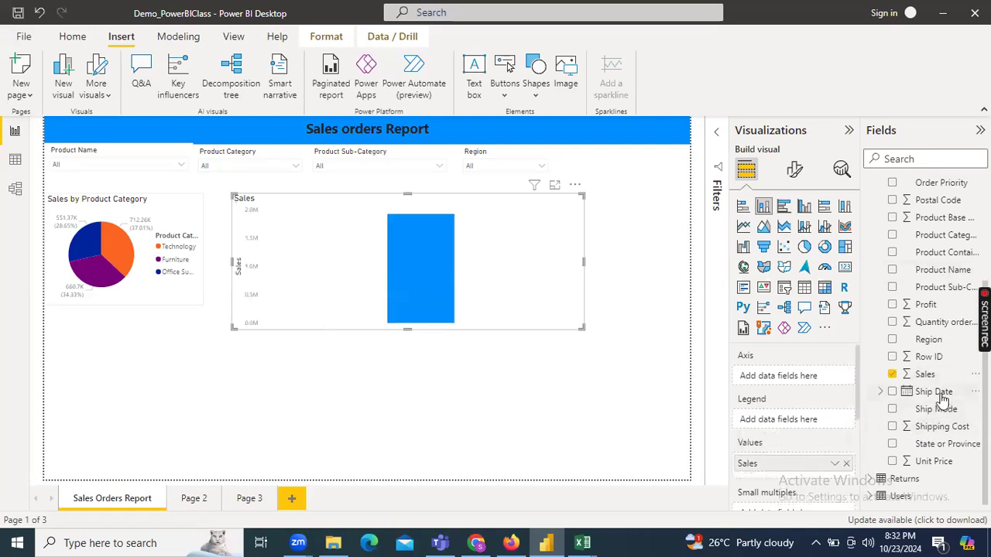
pyautogui.scroll(2, 943, 399)
pyautogui.moveTo(921, 352); pyautogui.dragTo(782, 377)
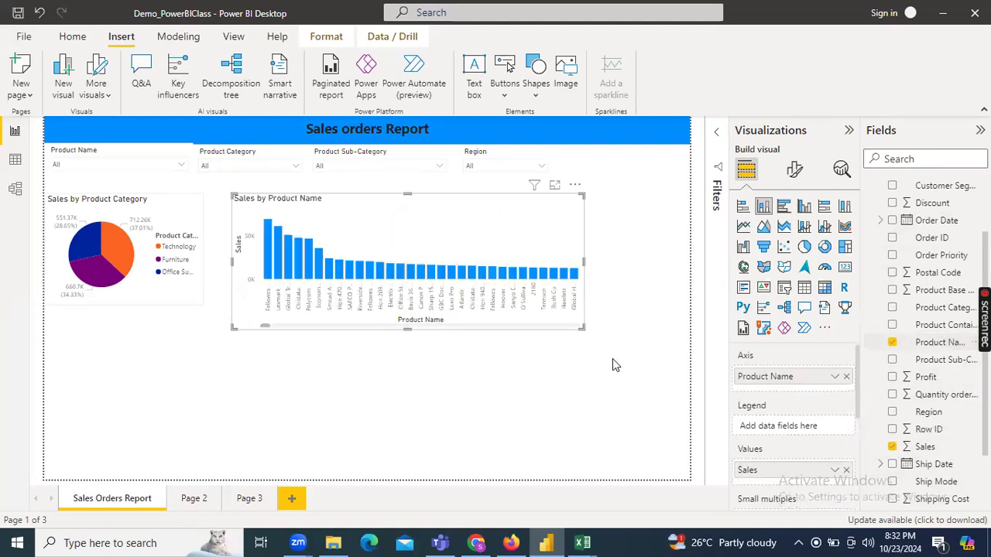
# Step: Move the column chart closer to the pie chart, match its bottom edge to the pie chart's and widen it to the page's edge
pyautogui.moveTo(345, 221); pyautogui.dragTo(327, 217)
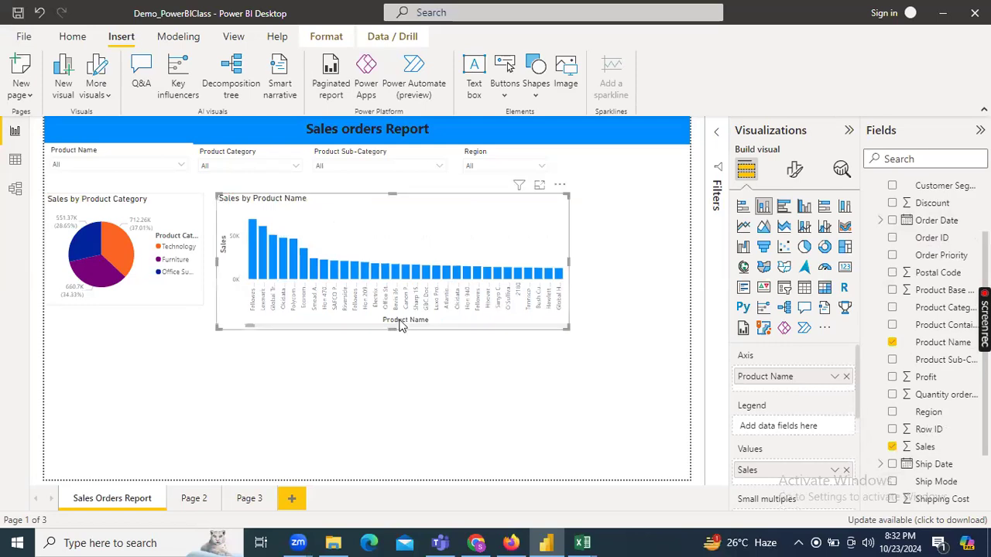
pyautogui.moveTo(395, 324); pyautogui.dragTo(396, 309)
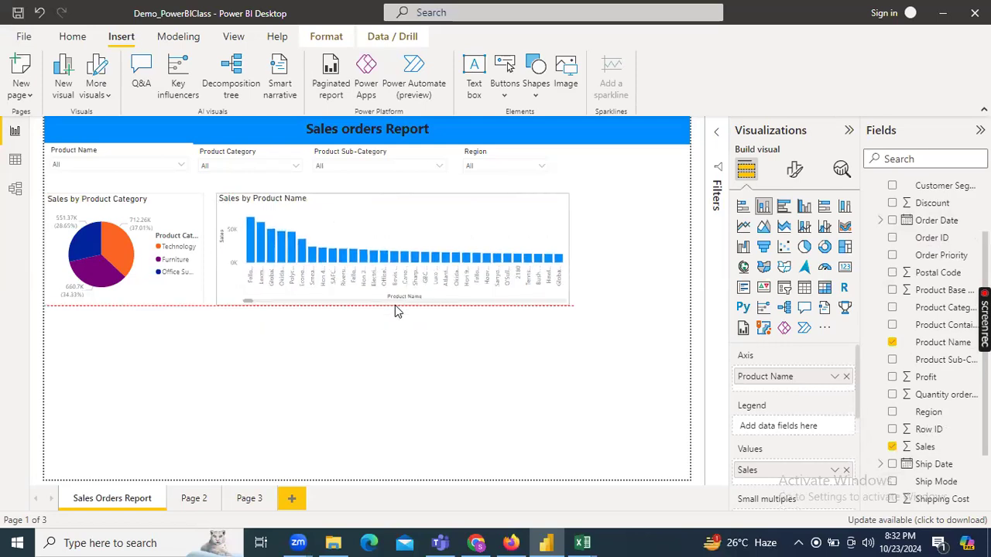
pyautogui.moveTo(568, 249); pyautogui.dragTo(686, 252)
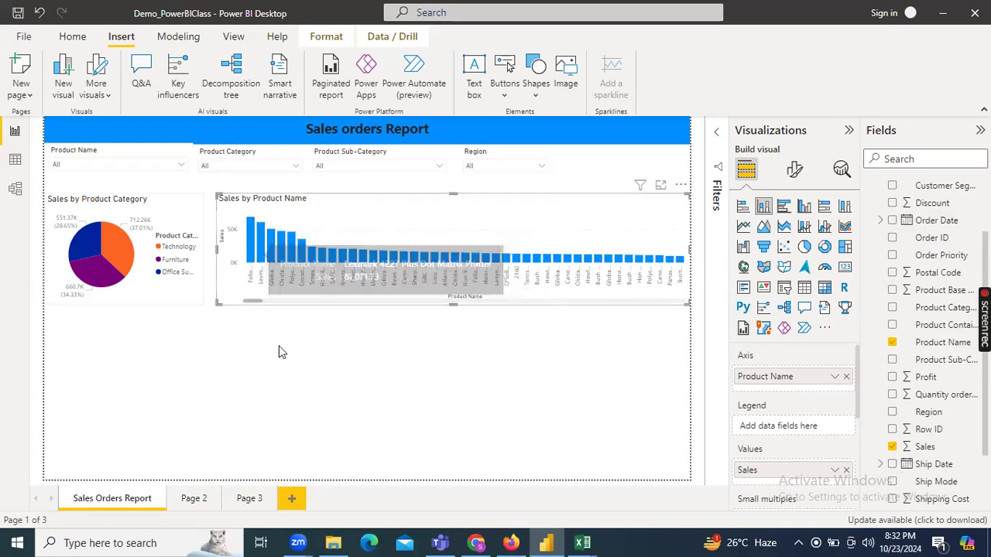
# Step: Filter the report through the Product Name slicer by single Acme products, ending on the Acme Office Executive Series Stainless Steel Trimmers
pyautogui.click(155, 166)
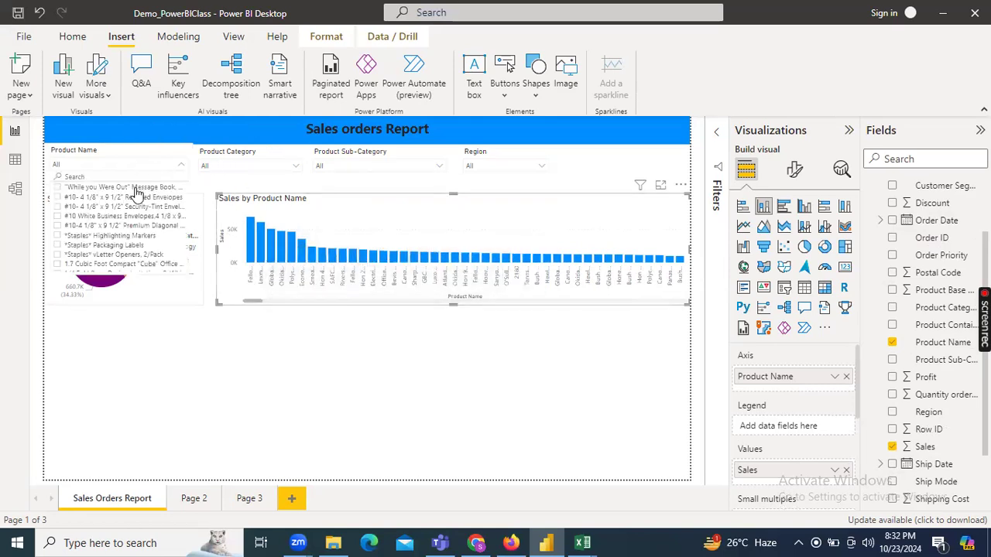
pyautogui.scroll(-3, 109, 236)
pyautogui.scroll(-5, 109, 236)
pyautogui.scroll(-8, 109, 237)
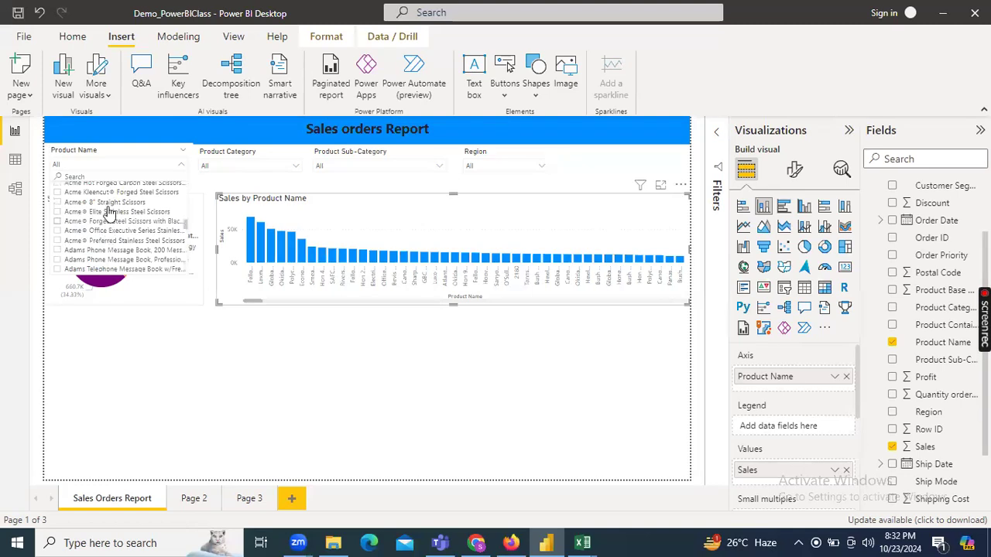
pyautogui.click(110, 211)
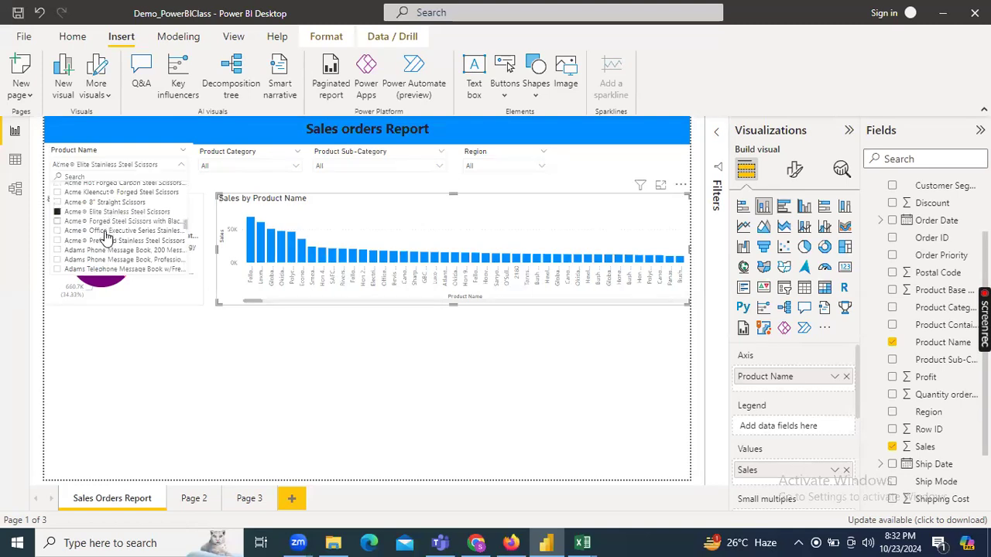
pyautogui.click(107, 232)
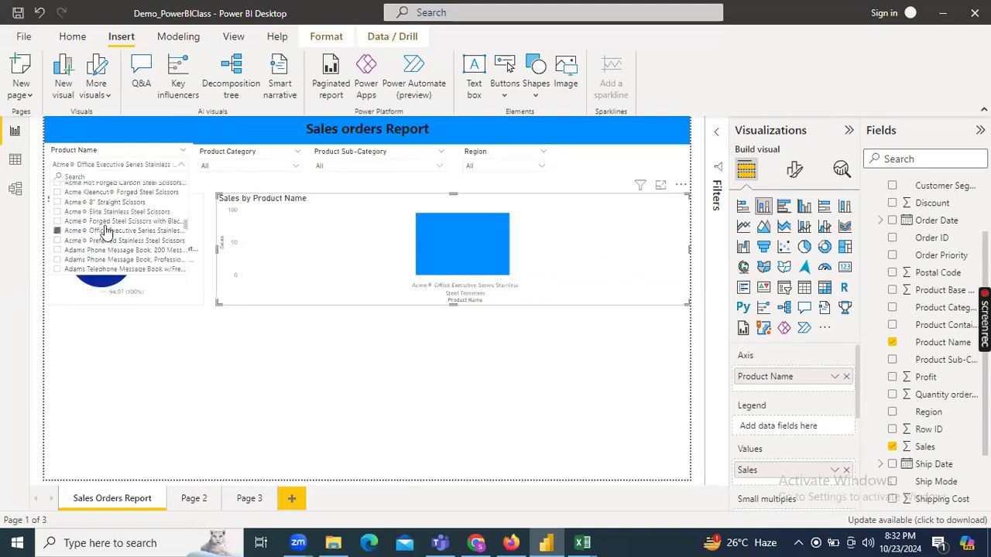
pyautogui.click(107, 219)
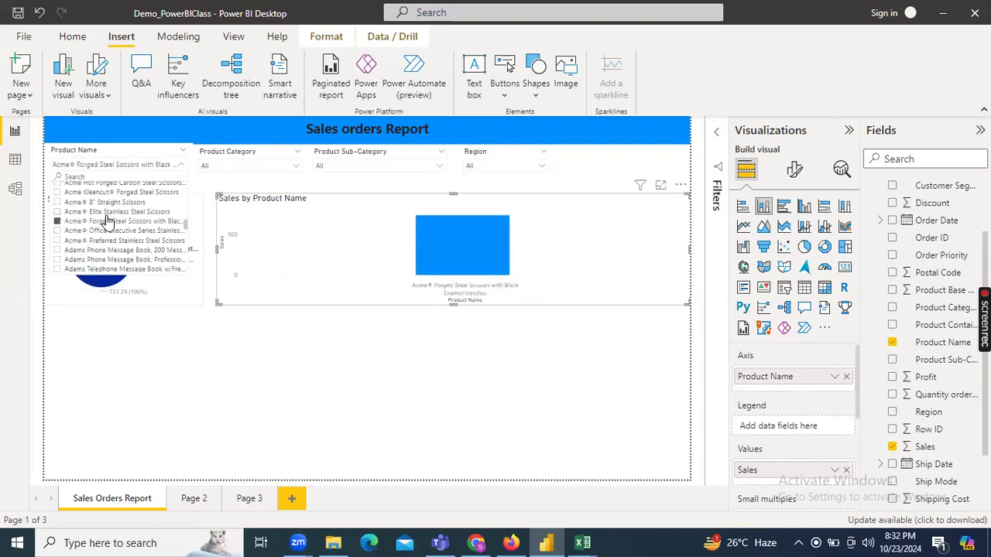
pyautogui.click(90, 233)
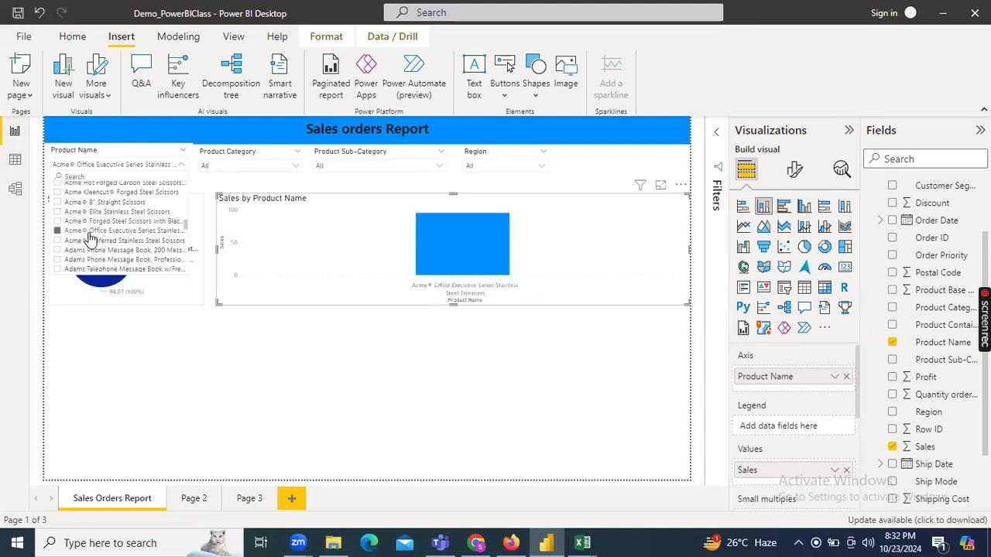
# Step: Turn off the Multi-select with CTRL option in the Product Name slicer's selection settings
pyautogui.click(115, 154)
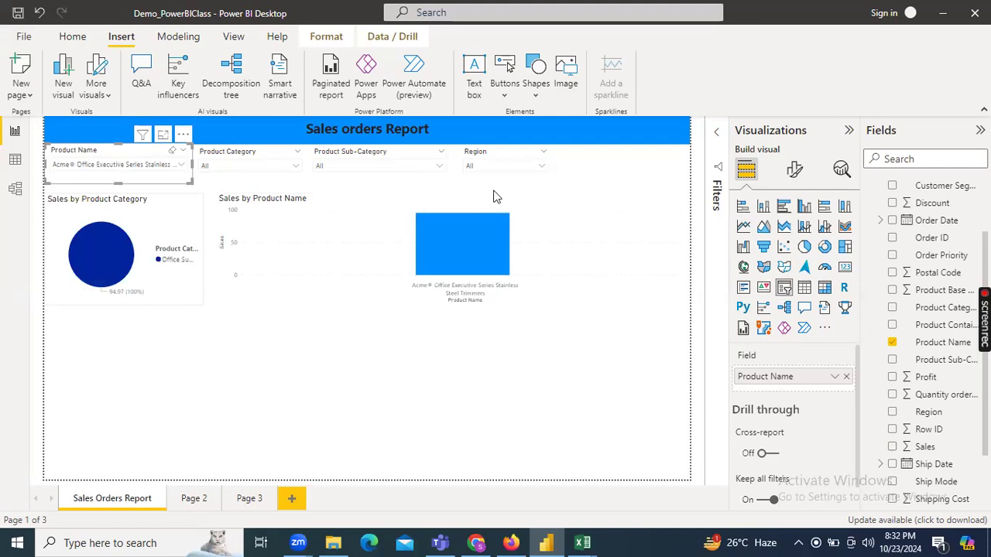
pyautogui.click(793, 171)
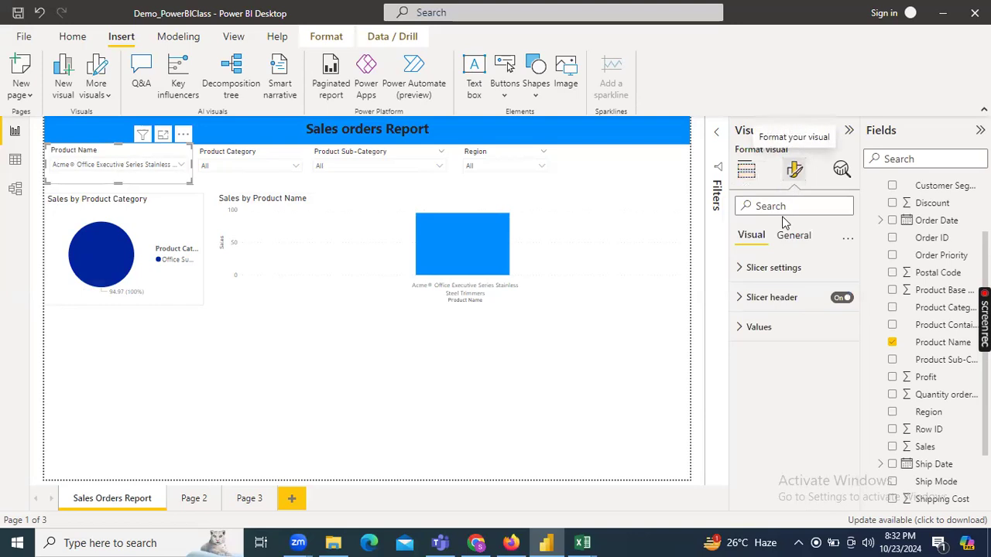
pyautogui.click(740, 271)
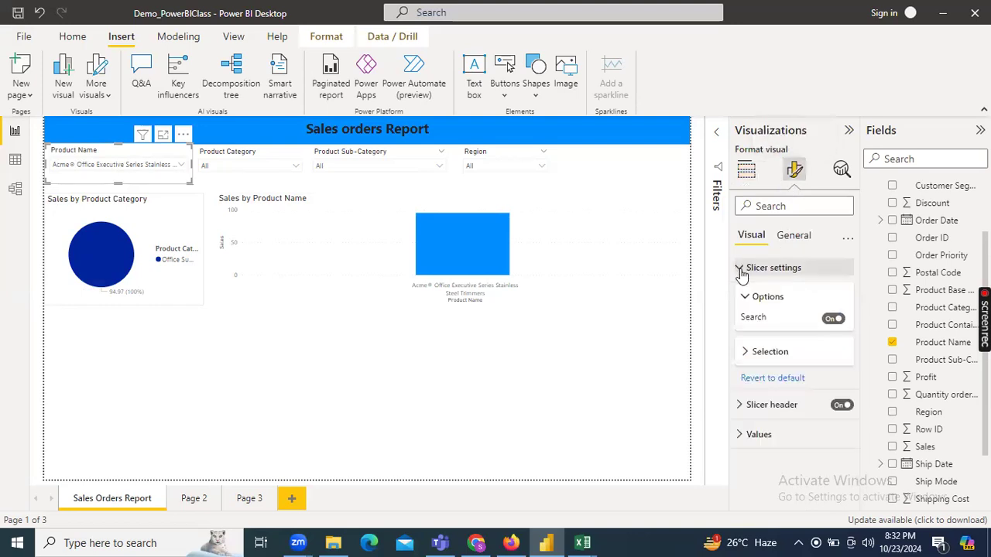
pyautogui.click(745, 354)
pyautogui.scroll(-1, 801, 375)
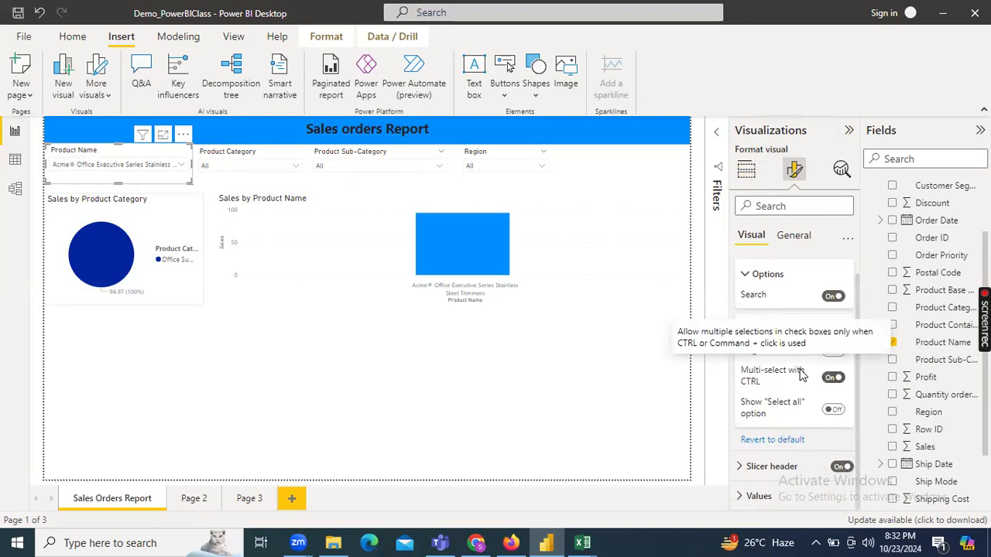
pyautogui.click(832, 377)
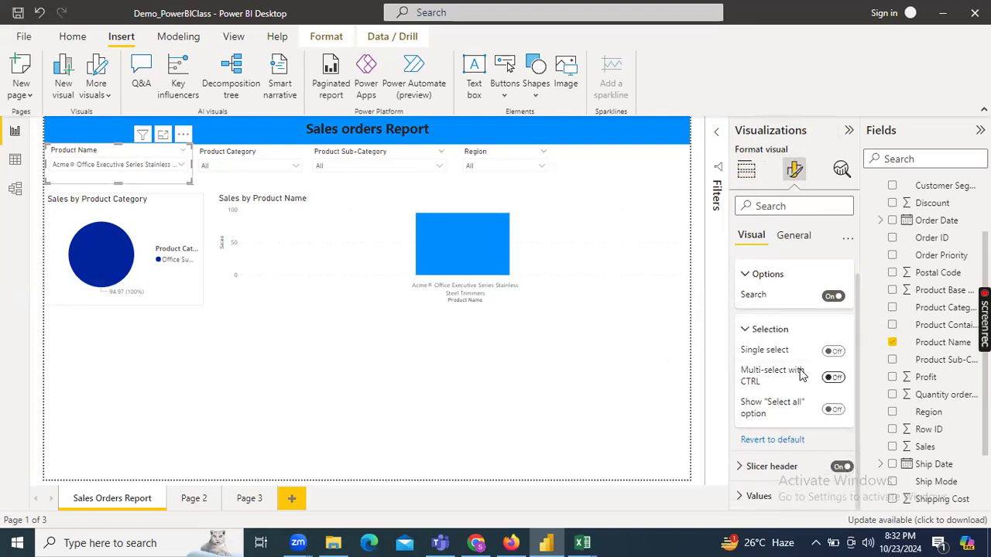
# Step: Add 2300 Heavy-Duty Transfer File Systems, 232, 252 and 270c to the Product Name slicer selection and collapse the slicer's option and selection settings
pyautogui.click(131, 168)
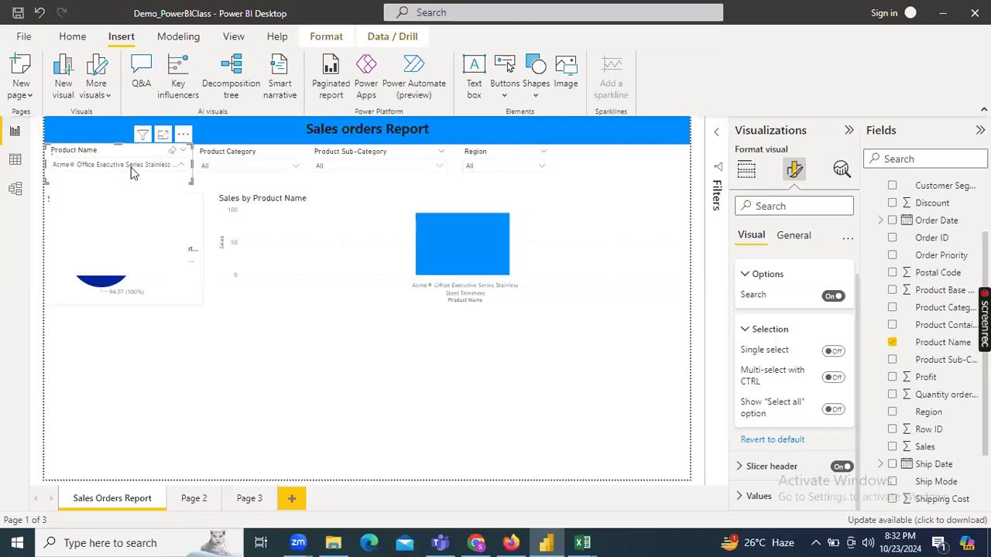
pyautogui.scroll(-3, 93, 247)
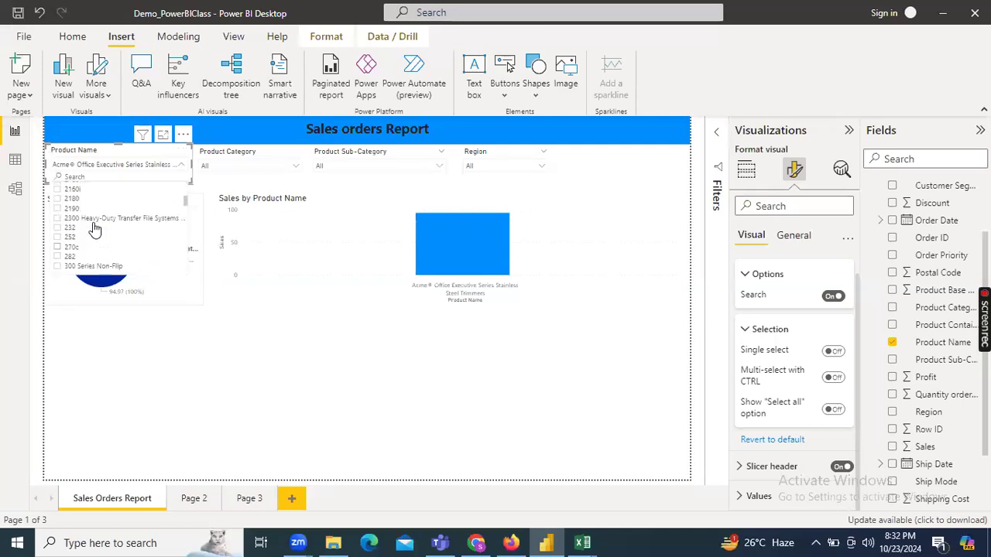
pyautogui.click(70, 219)
pyautogui.click(69, 228)
pyautogui.click(69, 237)
pyautogui.click(70, 247)
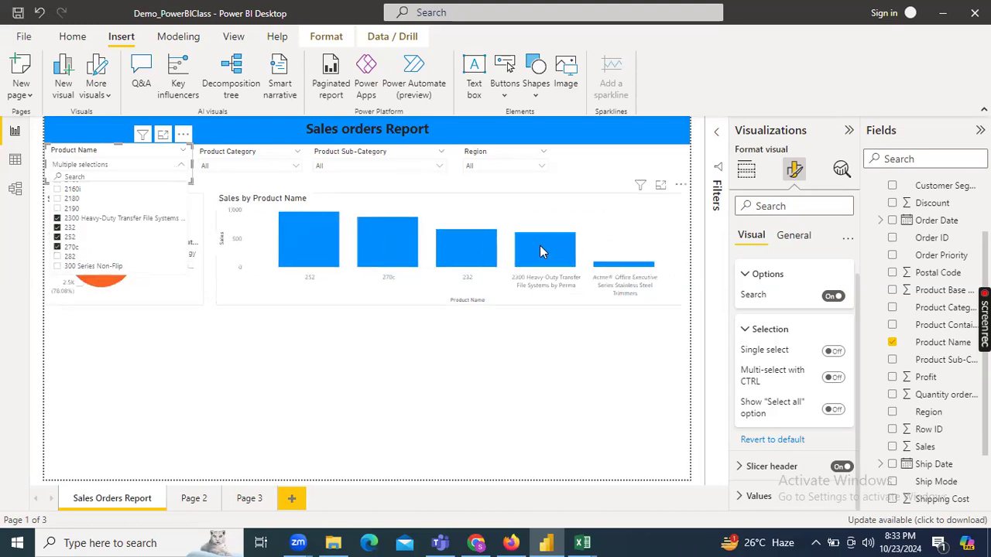
pyautogui.moveTo(540, 247)
pyautogui.moveTo(327, 250)
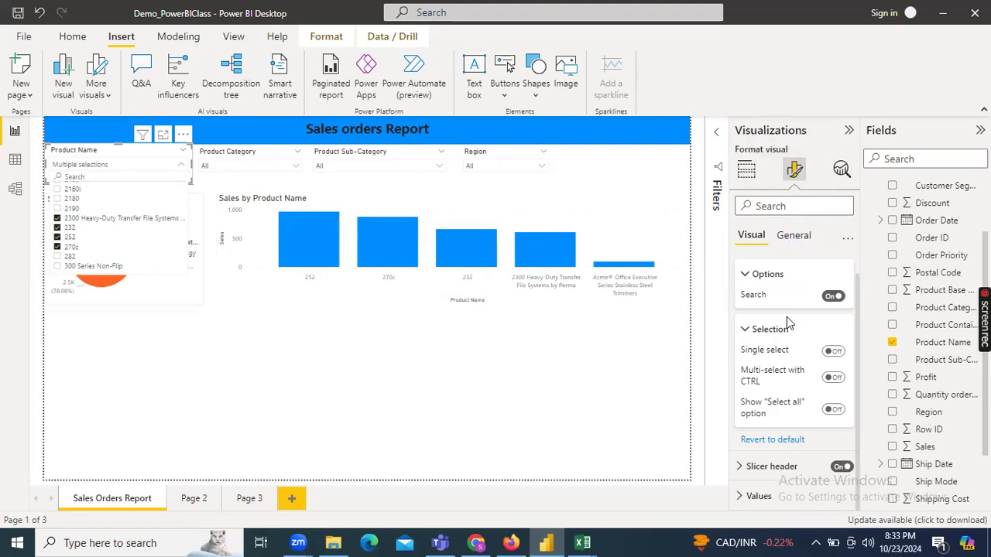
pyautogui.click(745, 278)
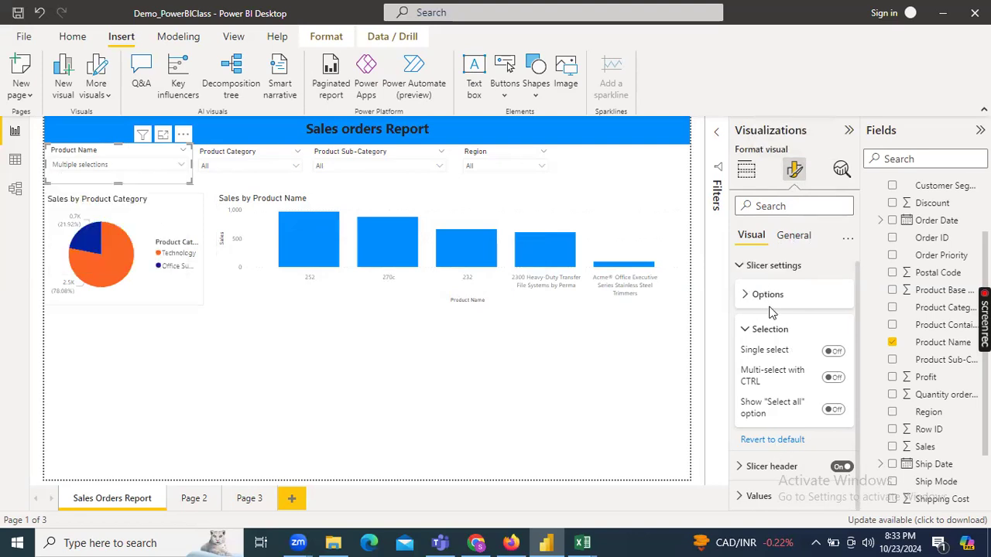
pyautogui.click(778, 333)
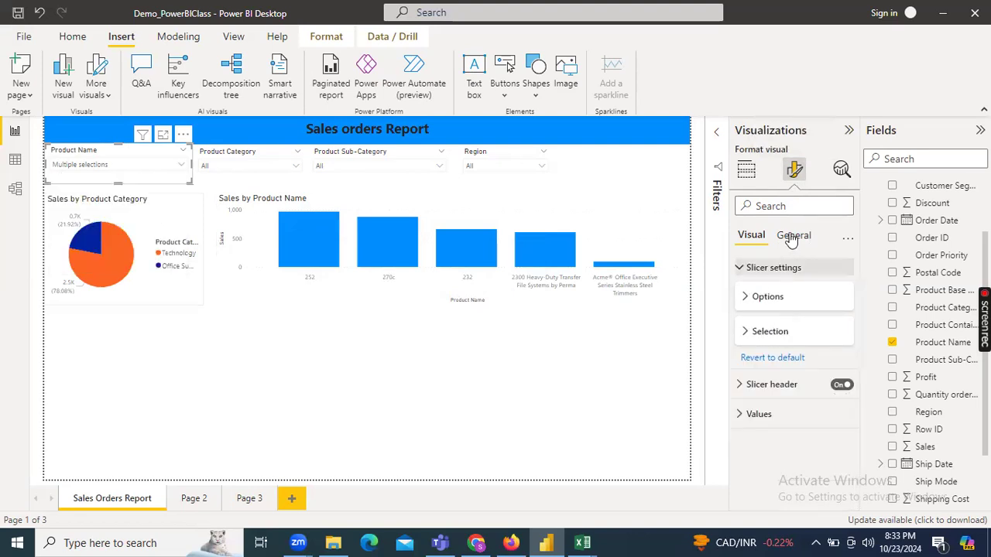
# Step: Turn on data labels for the Sales by Product Name column chart and deselect the chart
pyautogui.click(477, 215)
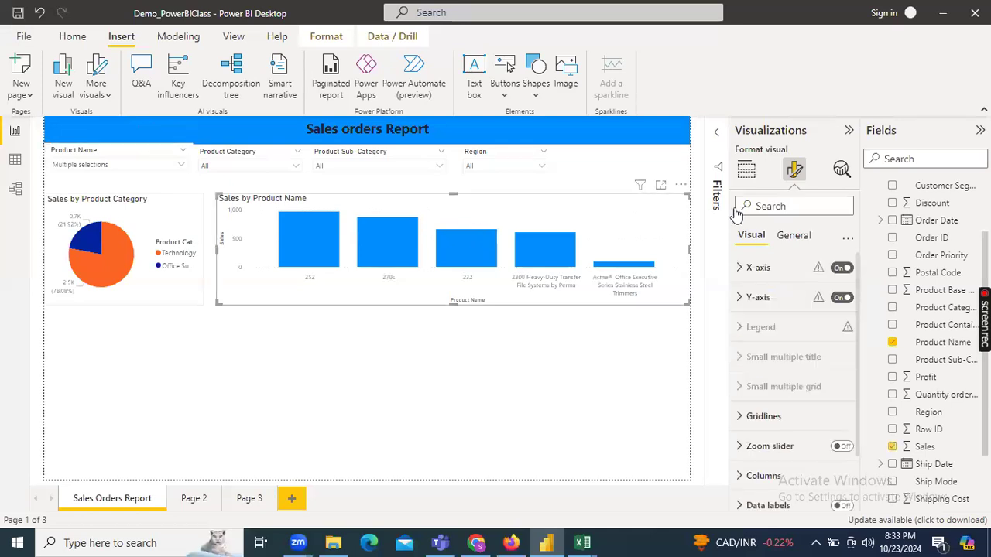
pyautogui.scroll(-2, 764, 335)
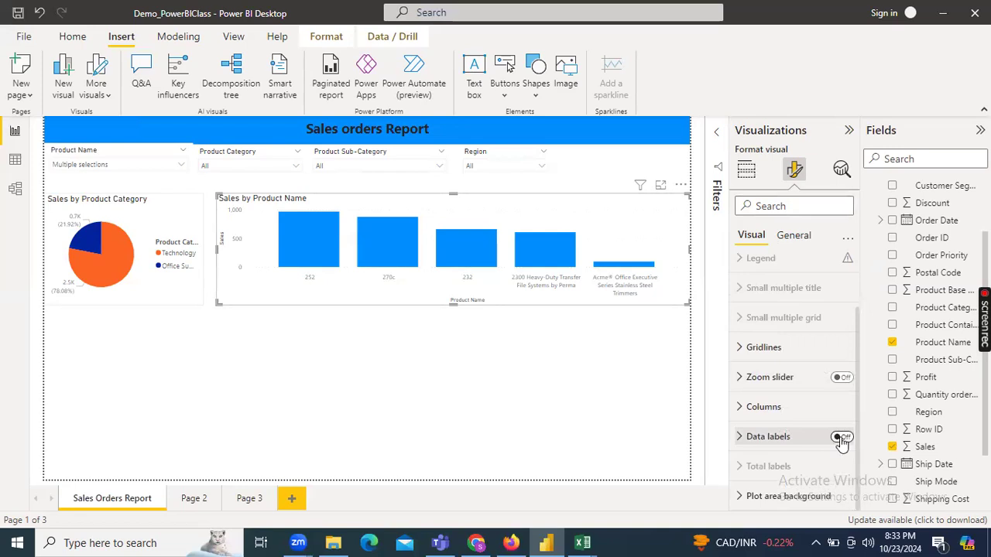
pyautogui.click(841, 438)
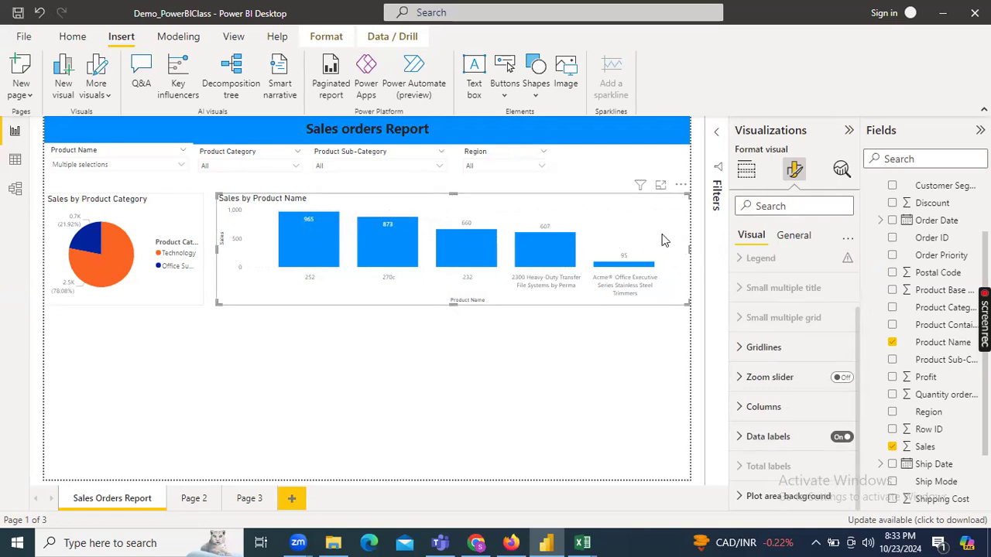
pyautogui.click(746, 171)
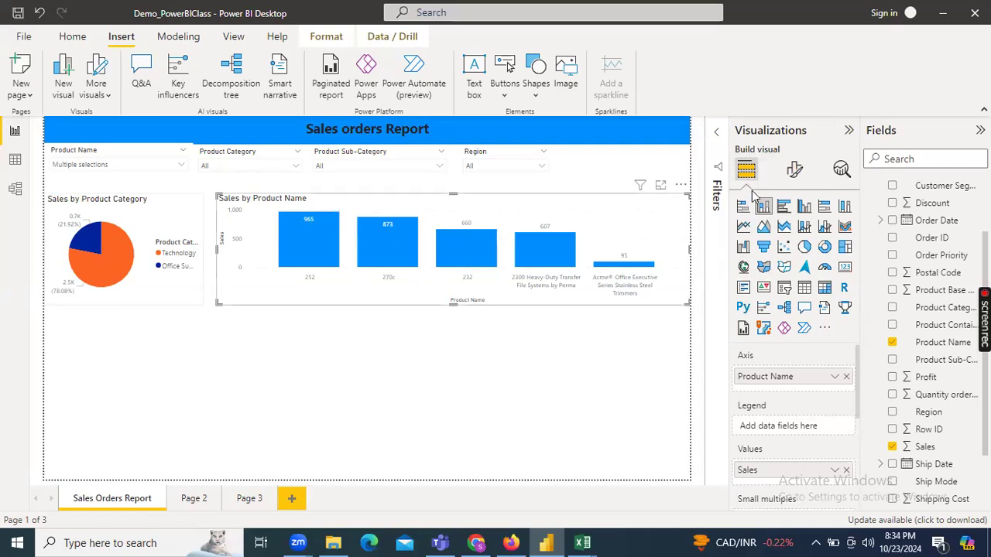
pyautogui.click(625, 356)
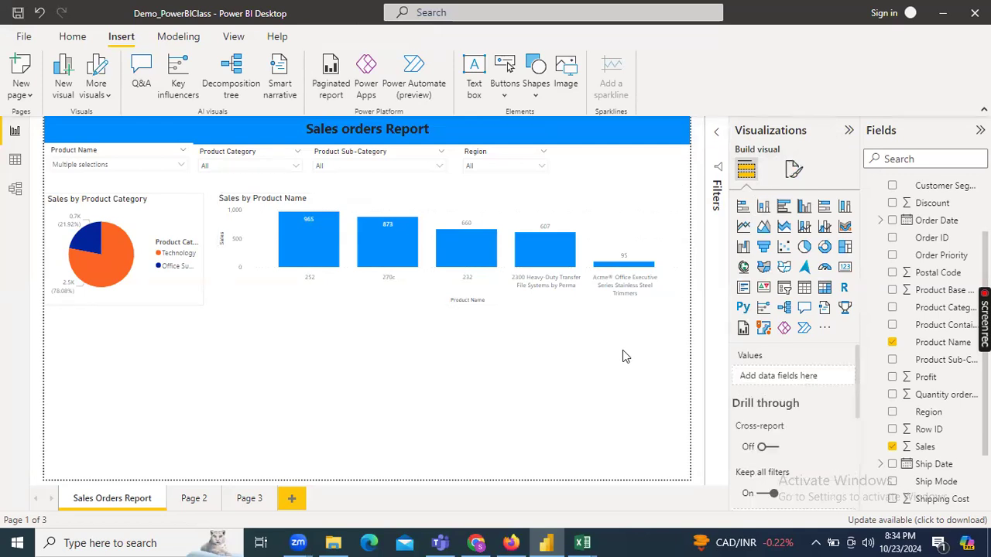
# Step: Turn on the visual border around the Sales by Product Name column chart and deselect the chart
pyautogui.click(575, 205)
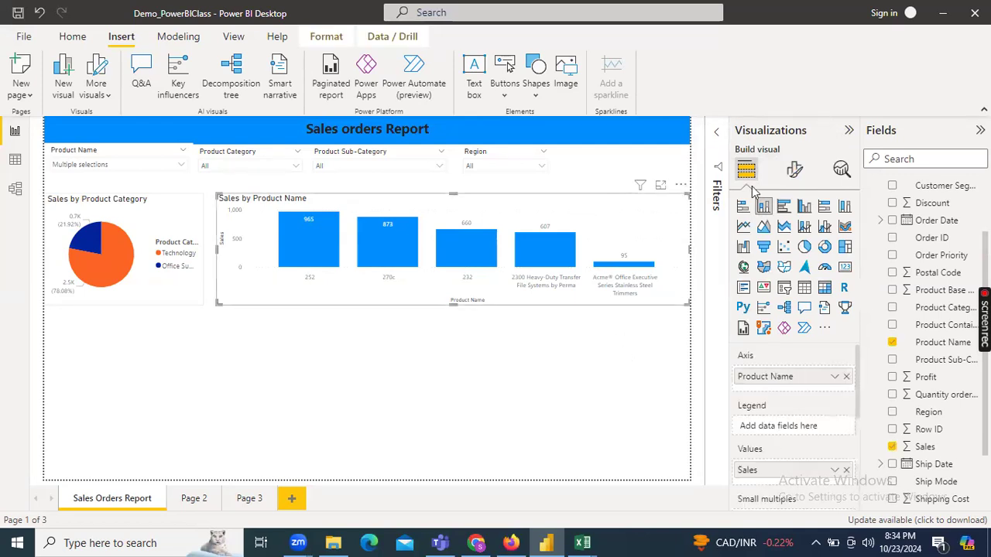
pyautogui.click(794, 172)
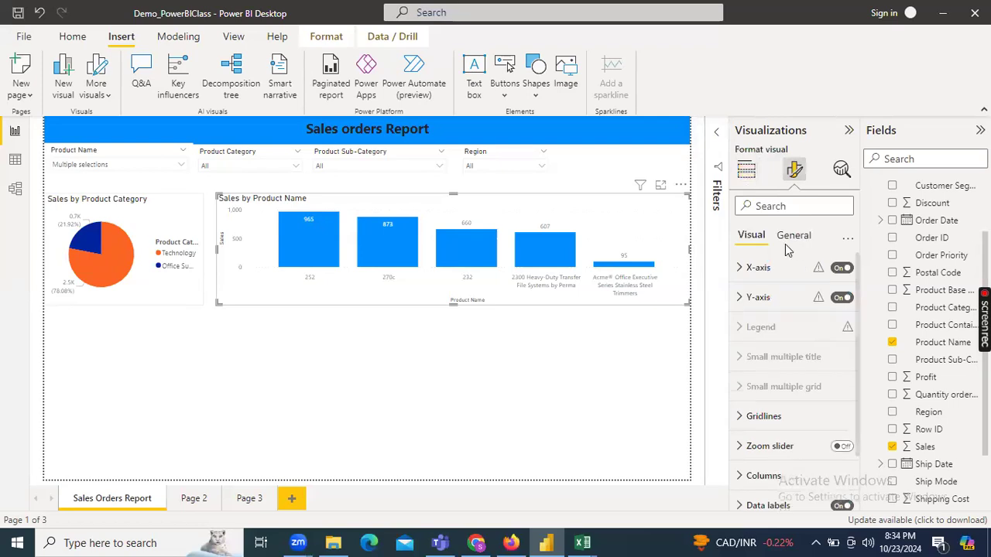
pyautogui.click(791, 236)
pyautogui.click(747, 326)
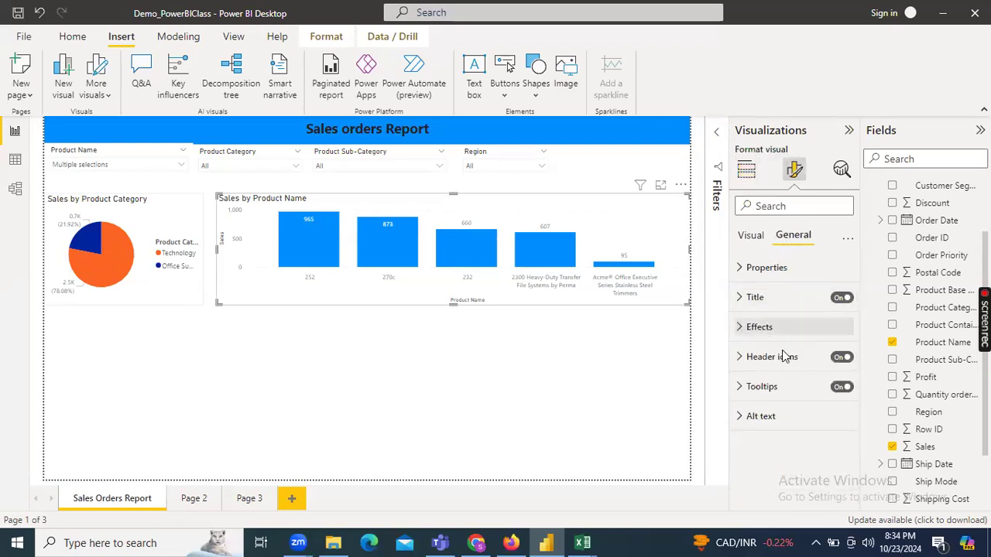
pyautogui.scroll(-3, 786, 356)
pyautogui.click(836, 350)
pyautogui.click(585, 360)
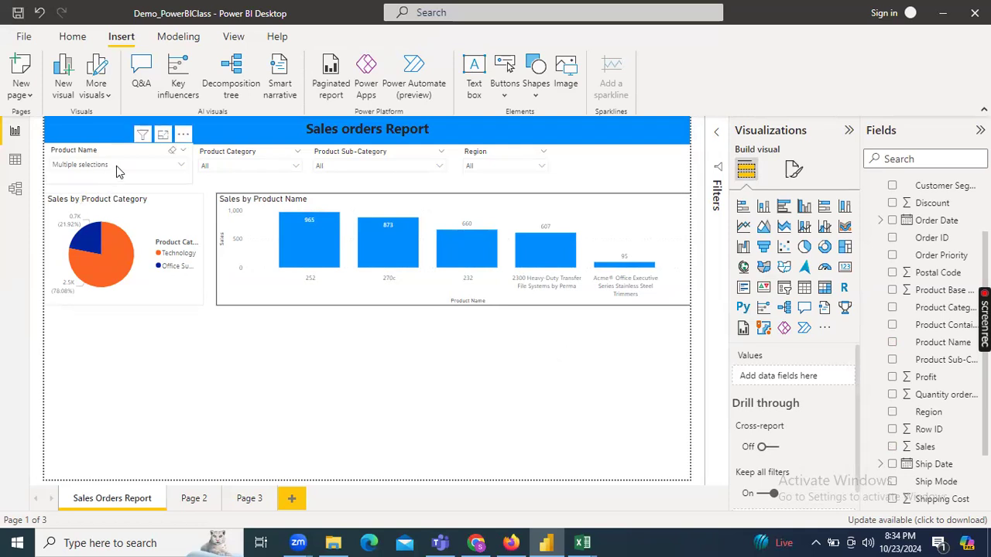
# Step: Clear the Product Name slicer and try the Product Sub-Category slicer with Bookcases and Chairs & Chairmats, leaving it set to All
pyautogui.click(173, 154)
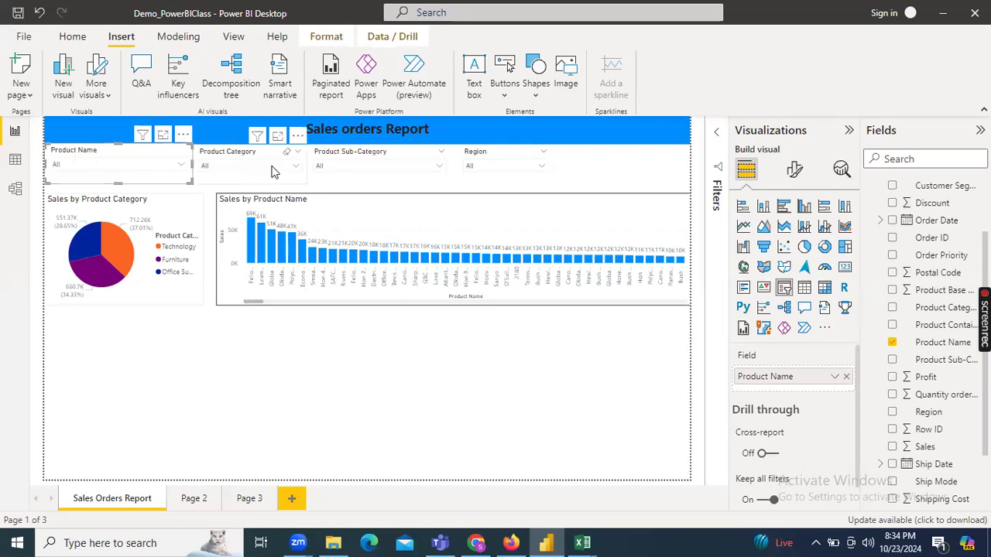
pyautogui.click(362, 166)
pyautogui.click(349, 218)
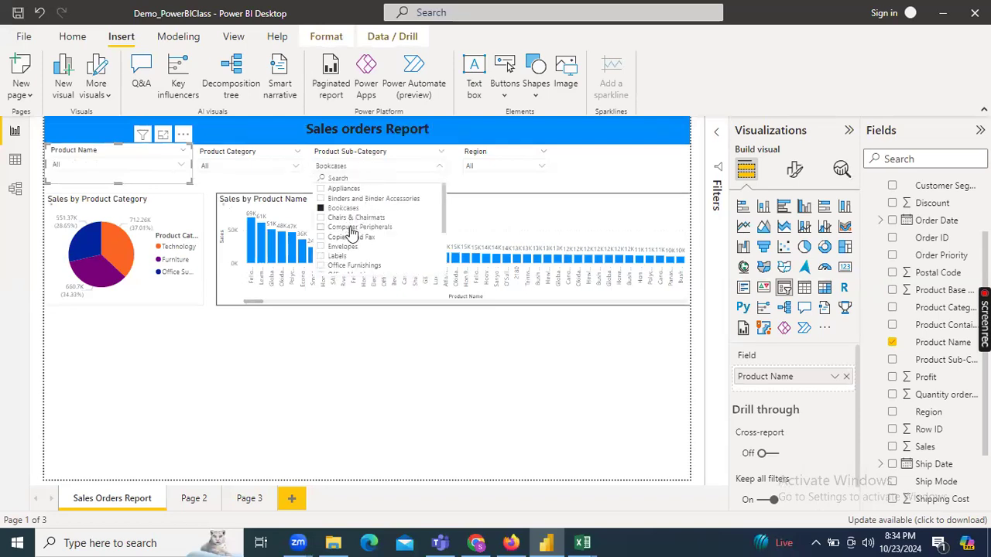
pyautogui.click(353, 226)
pyautogui.click(351, 218)
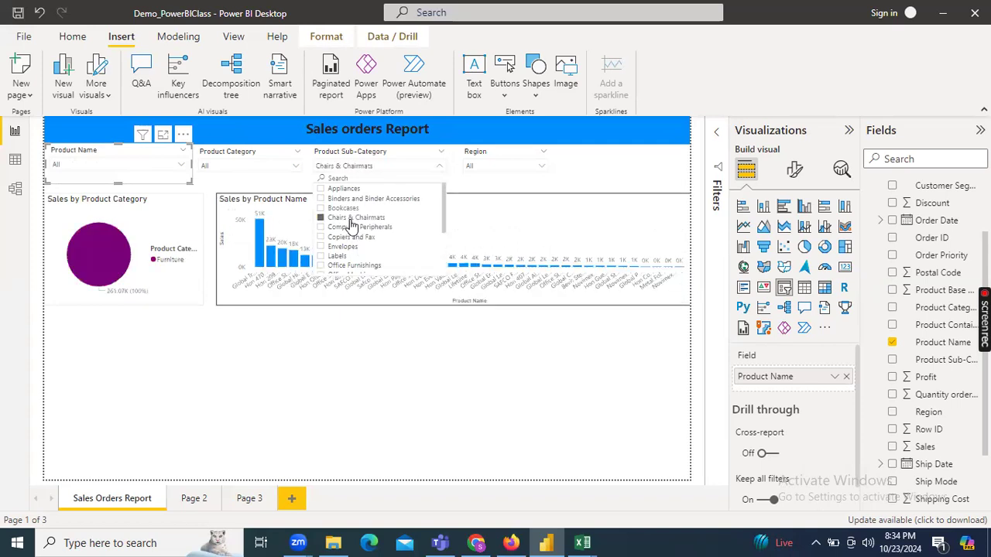
pyautogui.click(347, 218)
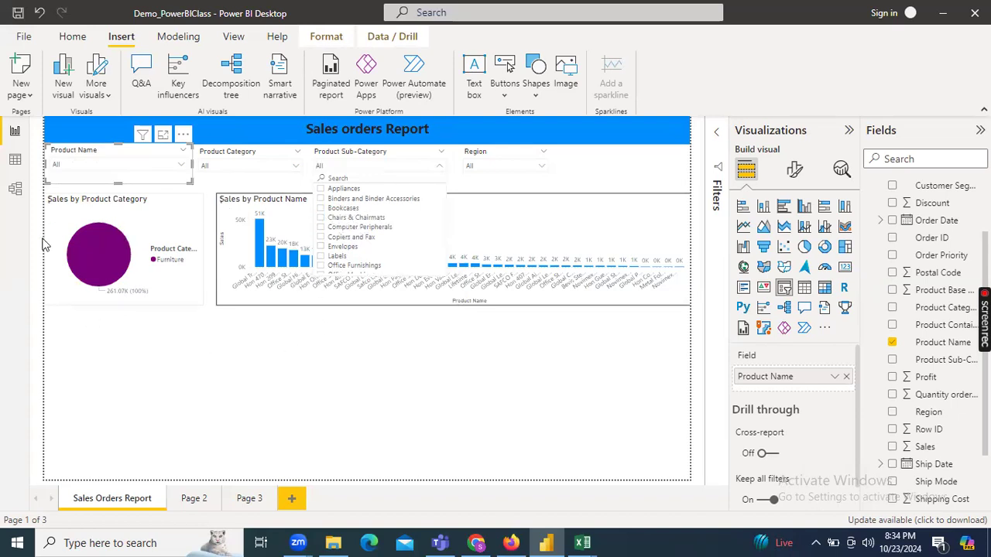
pyautogui.click(246, 343)
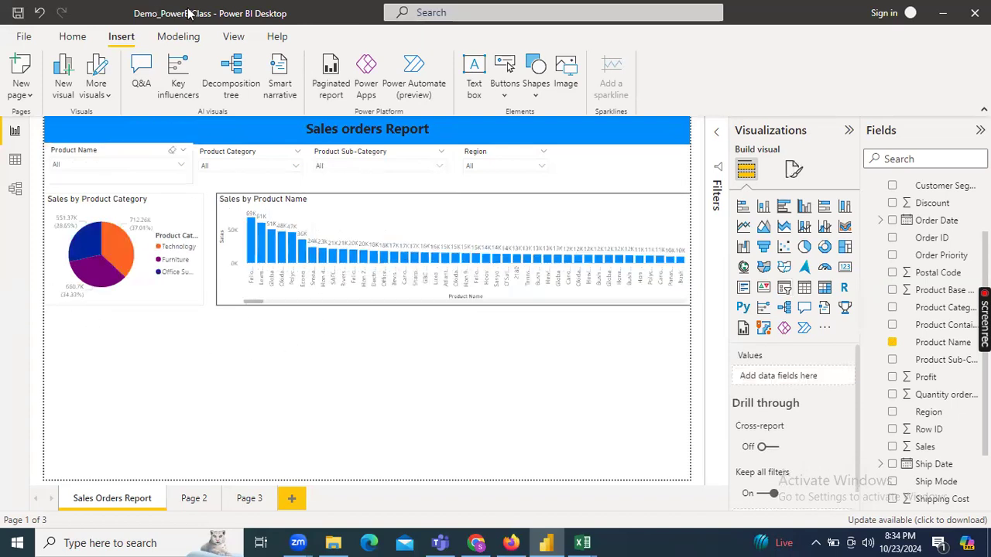
# Step: Filter the report to the Central region with the Region slicer and collapse its list
pyautogui.click(488, 172)
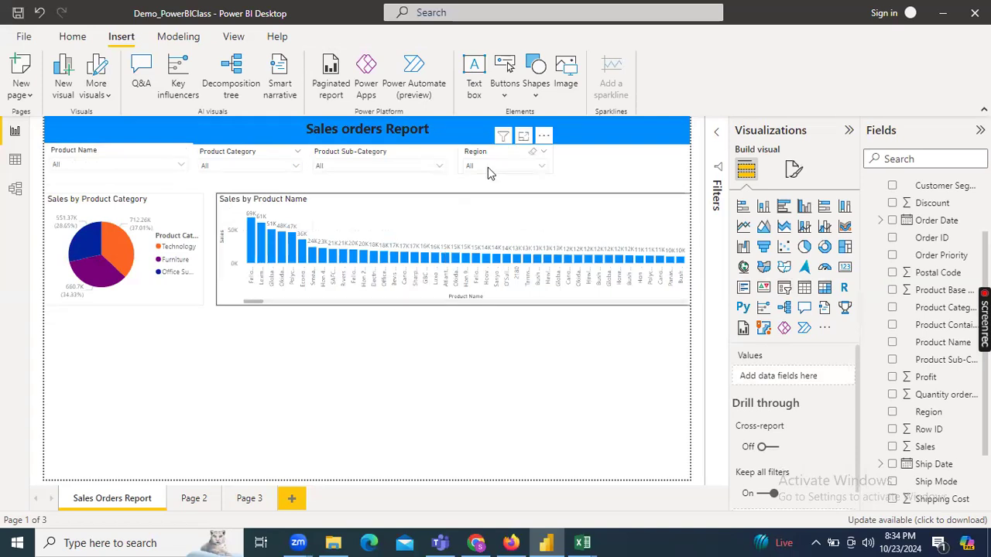
pyautogui.click(487, 172)
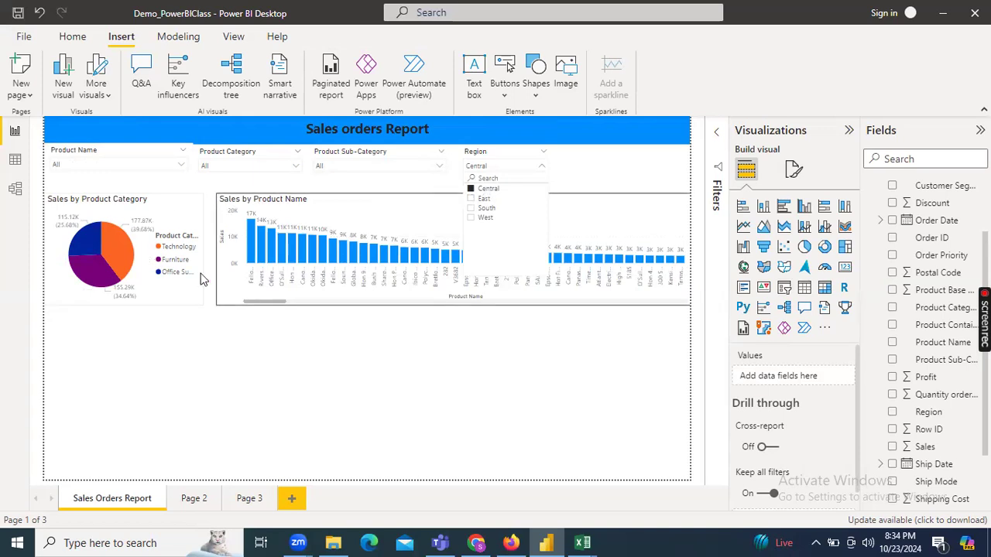
pyautogui.click(393, 351)
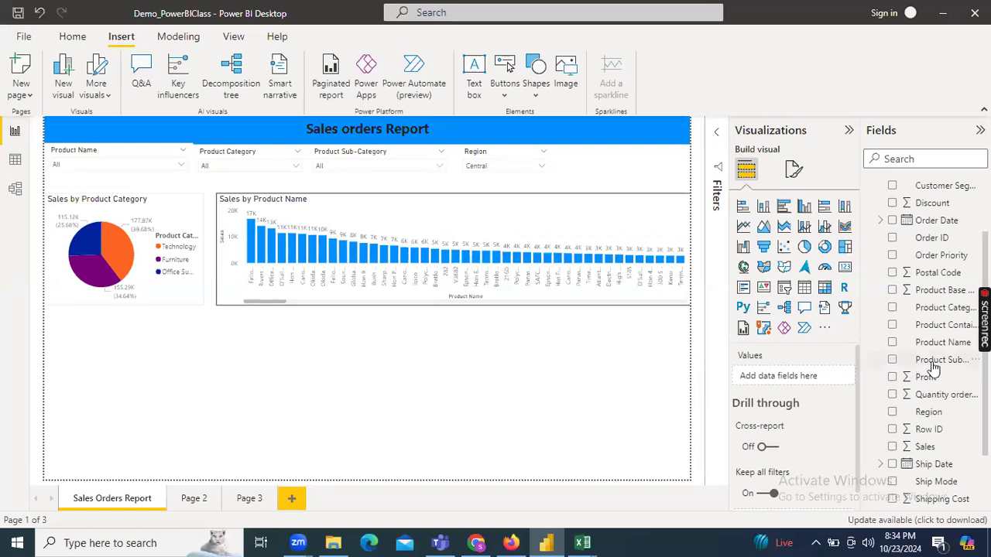
# Step: Examine the State or Province and Country columns in the Orders table data, and return to the report page
pyautogui.click(16, 161)
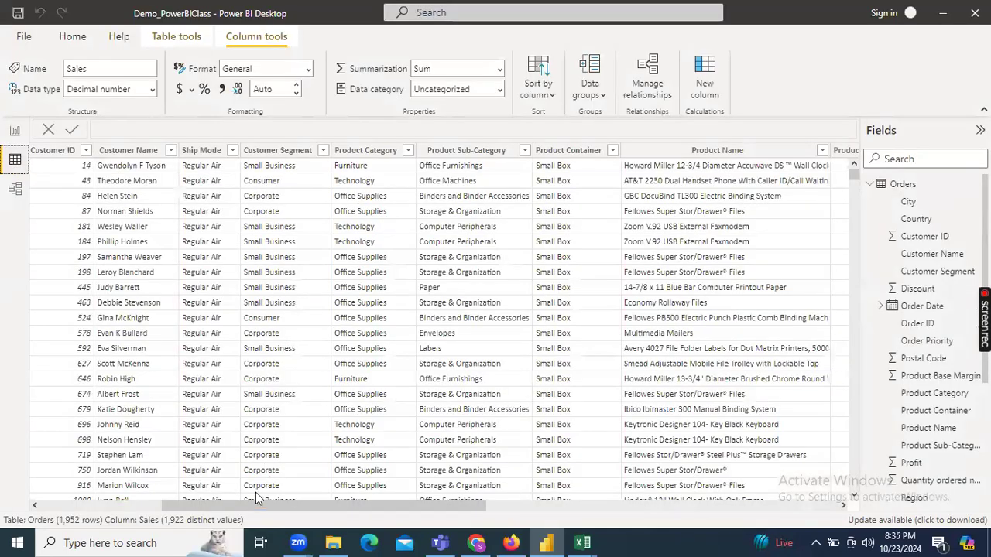
pyautogui.moveTo(282, 504); pyautogui.dragTo(528, 518)
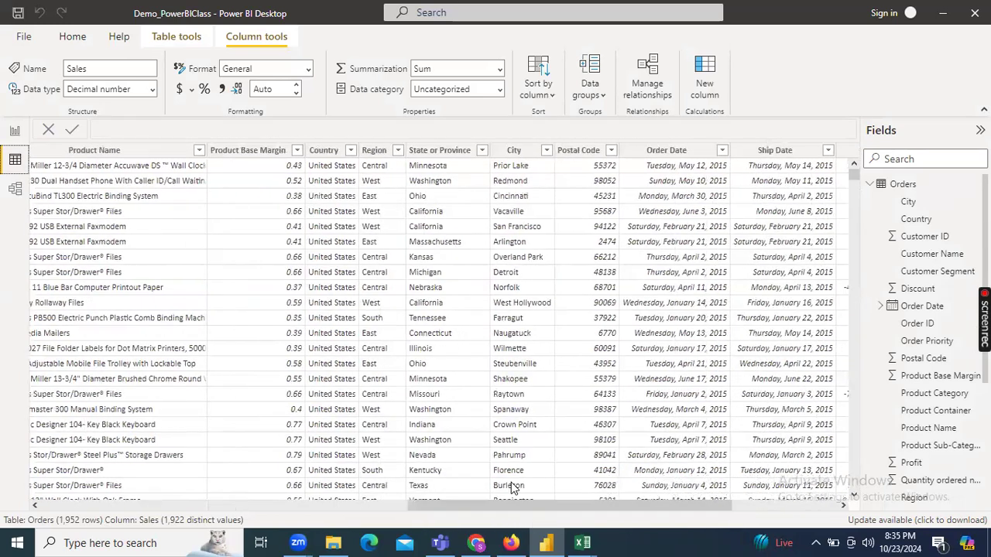
pyautogui.click(440, 154)
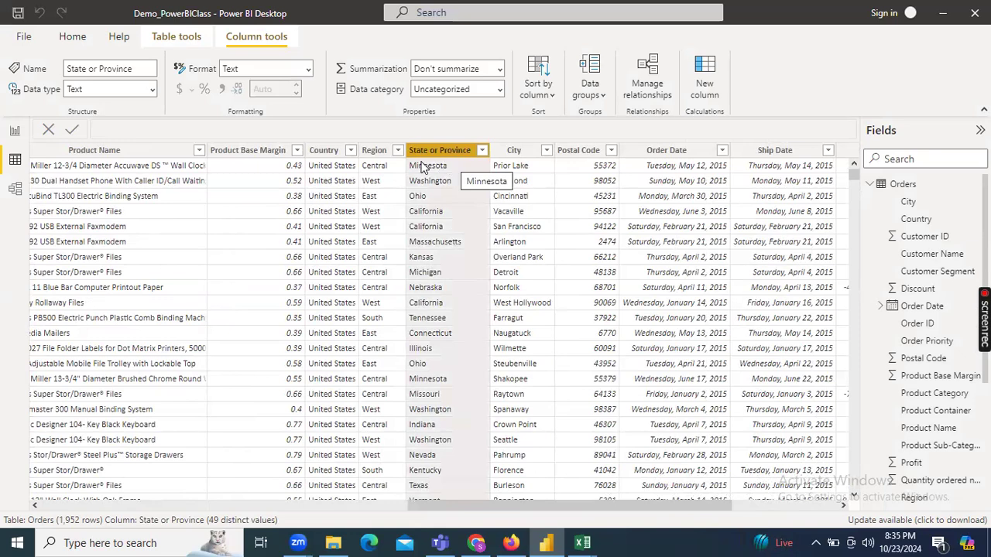
pyautogui.click(338, 154)
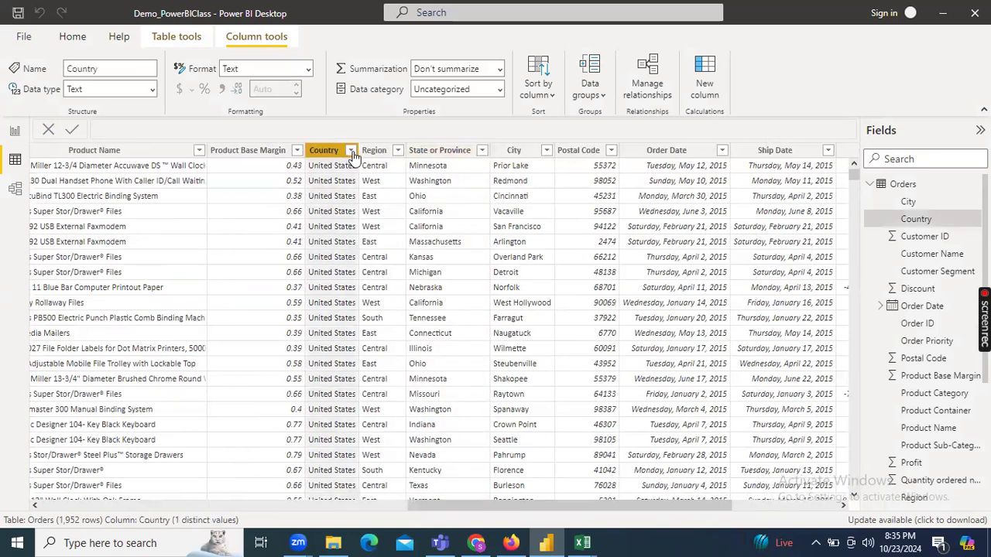
pyautogui.click(425, 154)
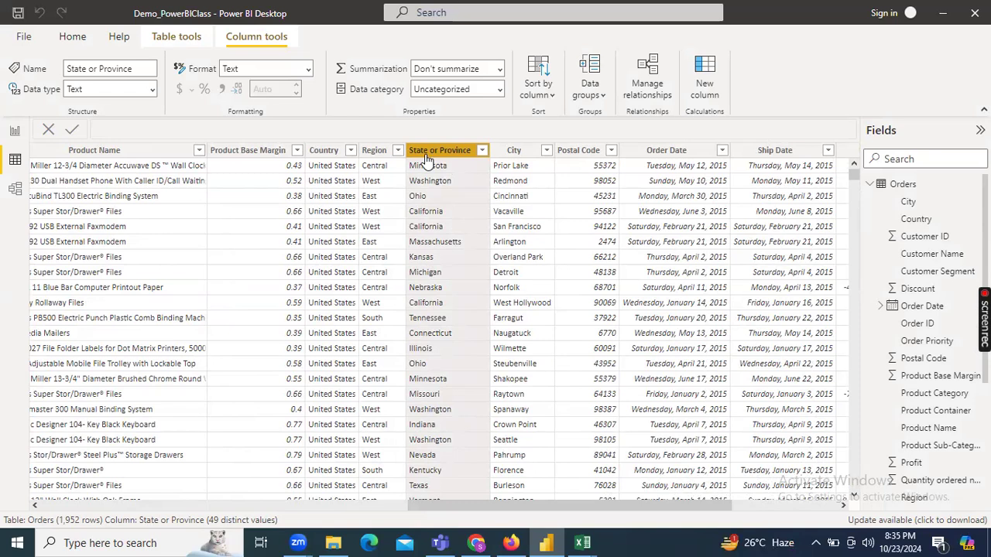
pyautogui.click(14, 130)
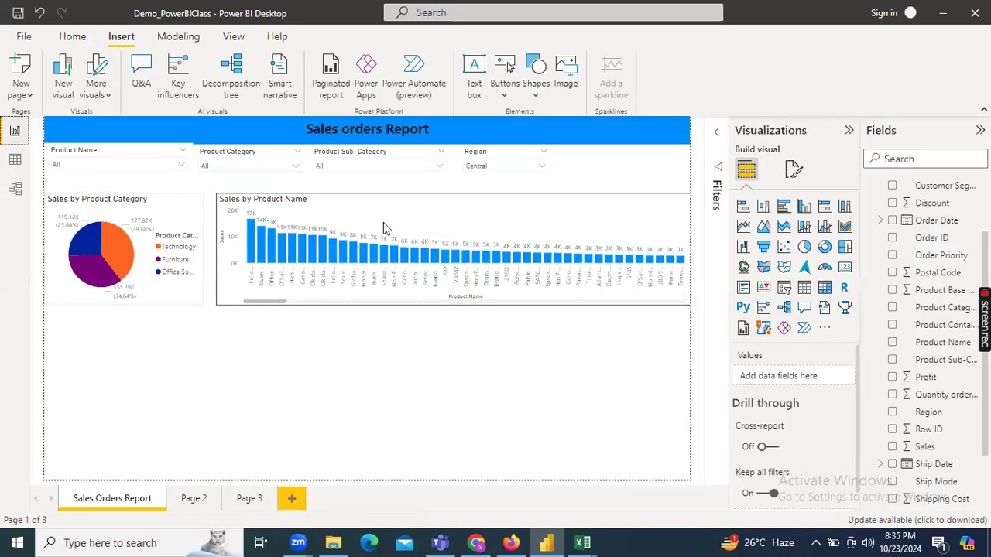
# Step: Insert an enlarged map visual below the pie chart and assign the Sales field to its bubble size
pyautogui.click(743, 267)
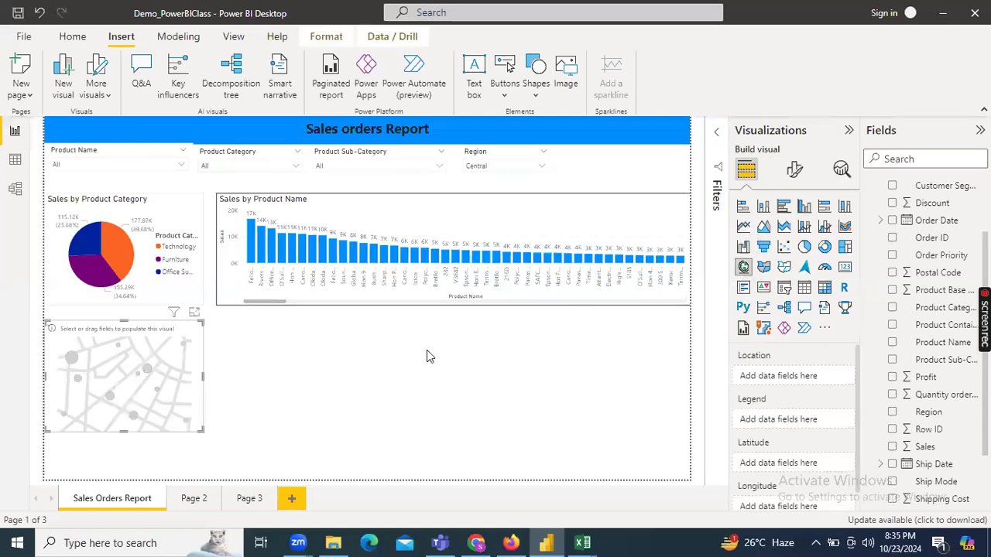
pyautogui.moveTo(203, 431); pyautogui.dragTo(291, 470)
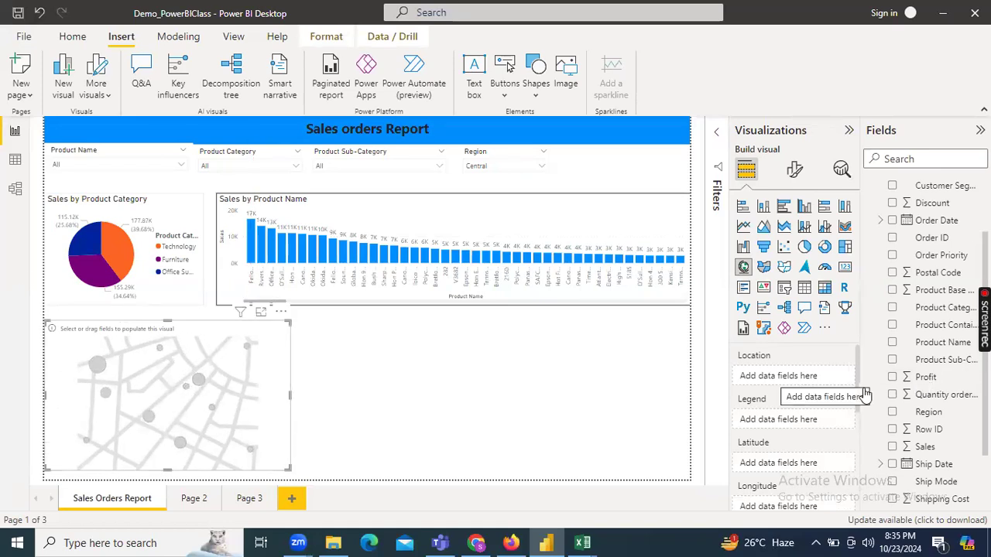
pyautogui.scroll(-2, 780, 437)
pyautogui.scroll(2, 782, 440)
pyautogui.scroll(-2, 782, 440)
pyautogui.scroll(-2, 782, 457)
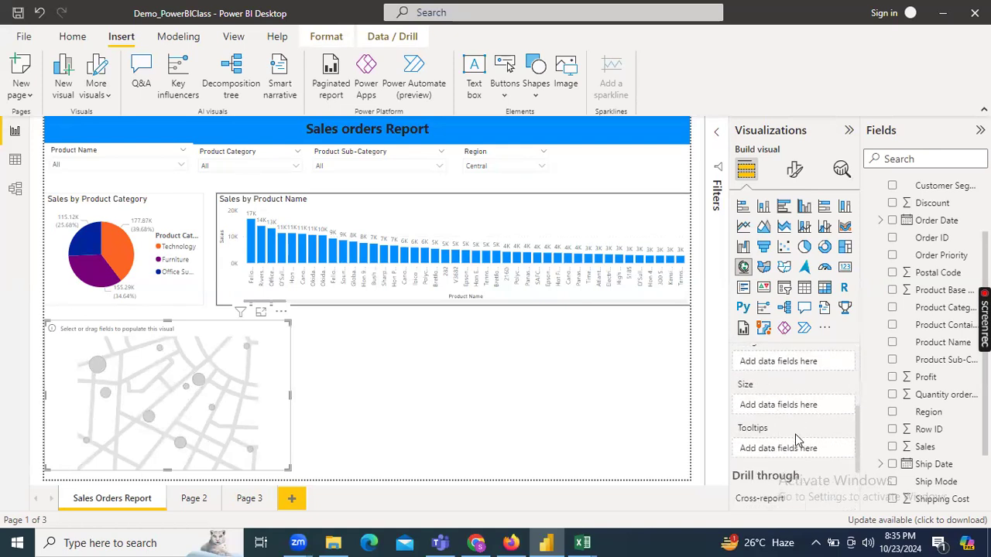
pyautogui.moveTo(922, 447); pyautogui.dragTo(774, 410)
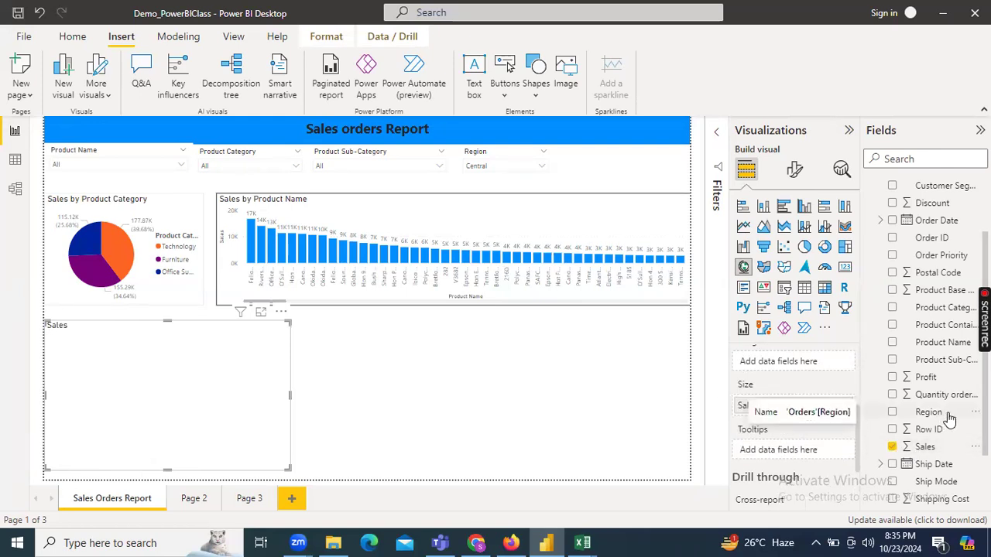
# Step: Assign the State or Province field as the location of the Sales map
pyautogui.scroll(2, 949, 419)
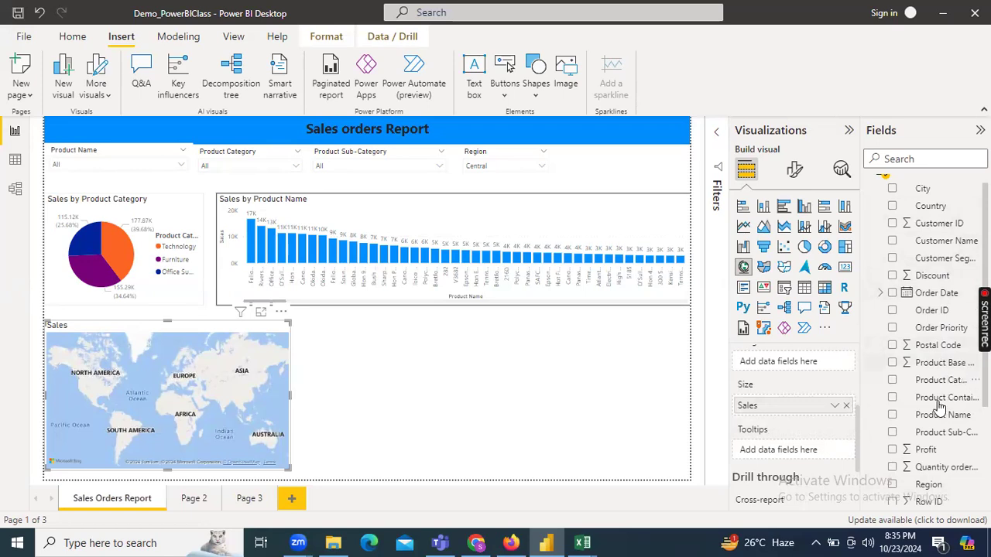
pyautogui.scroll(-3, 940, 368)
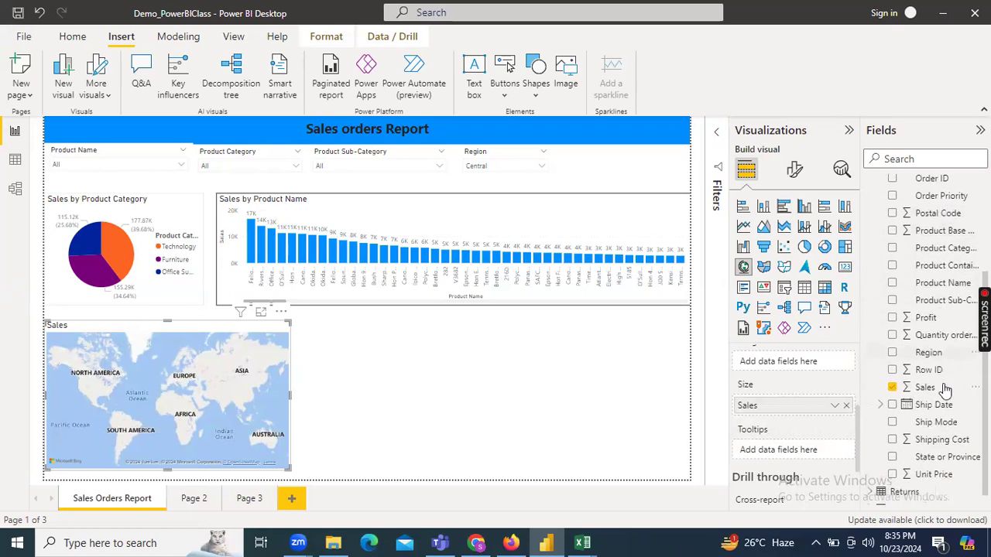
pyautogui.scroll(-1, 957, 455)
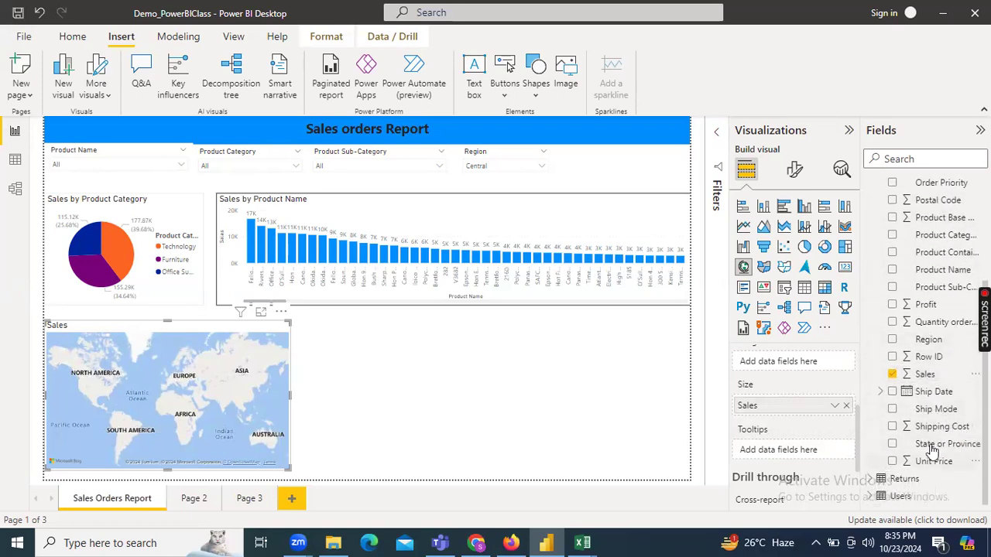
pyautogui.moveTo(922, 448); pyautogui.dragTo(856, 401)
pyautogui.scroll(3, 857, 401)
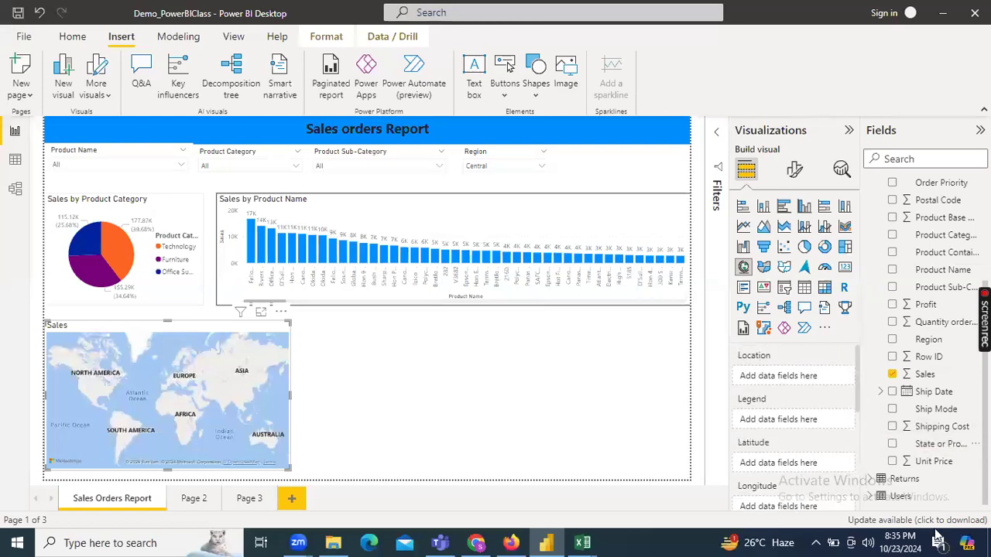
pyautogui.moveTo(895, 447); pyautogui.dragTo(778, 376)
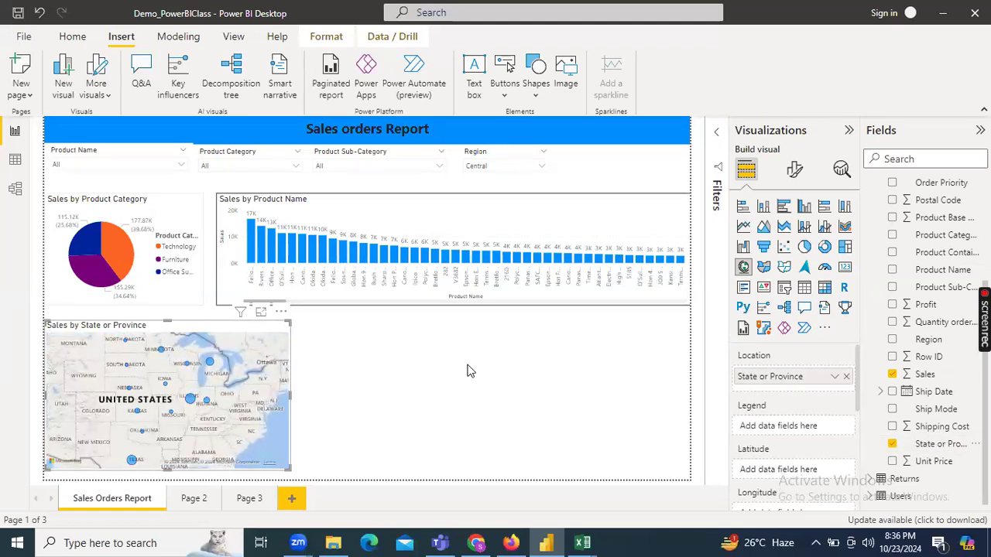
# Step: Open the Sales by State or Province map in focus mode and inspect the sales of individual states such as Illinois and Minnesota
pyautogui.click(261, 314)
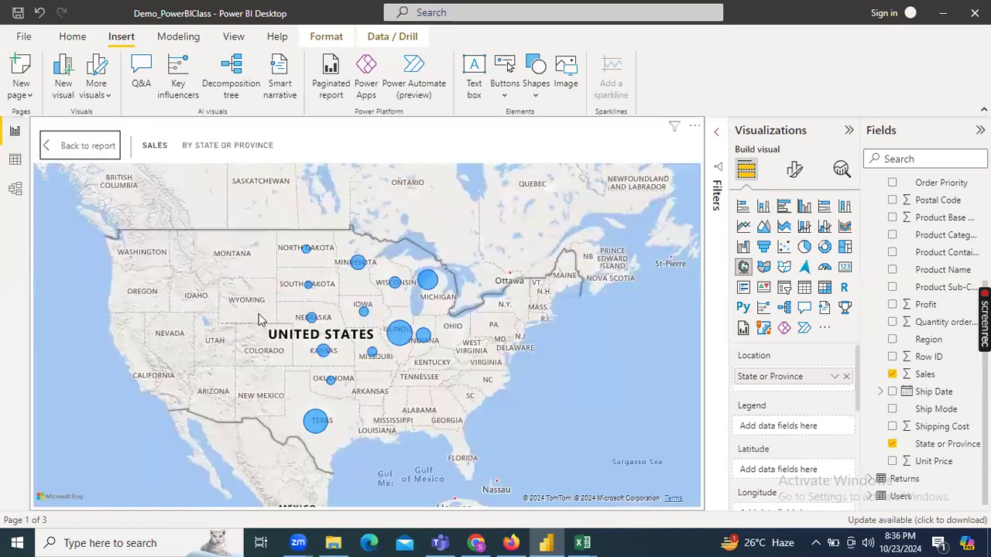
pyautogui.scroll(-3, 449, 293)
pyautogui.scroll(3, 445, 298)
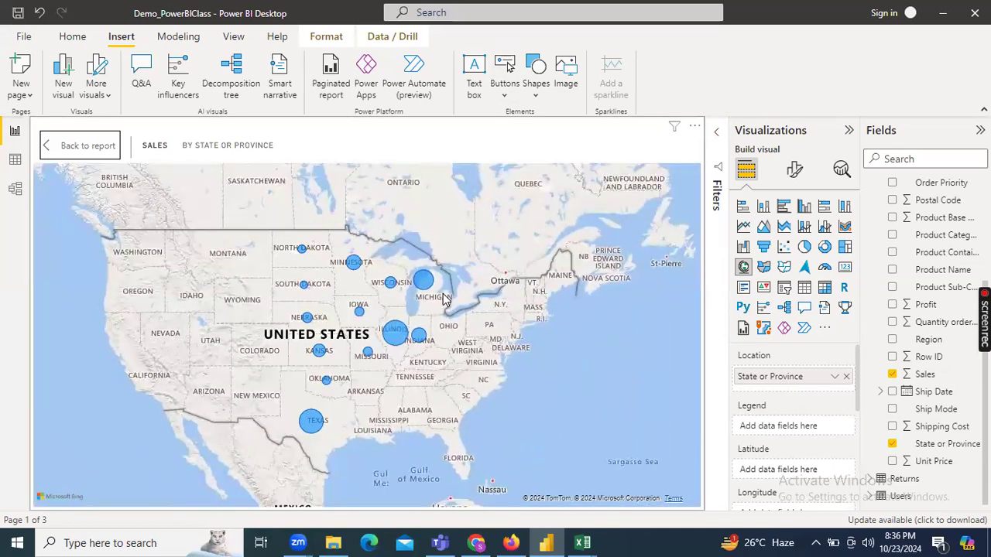
pyautogui.moveTo(400, 335)
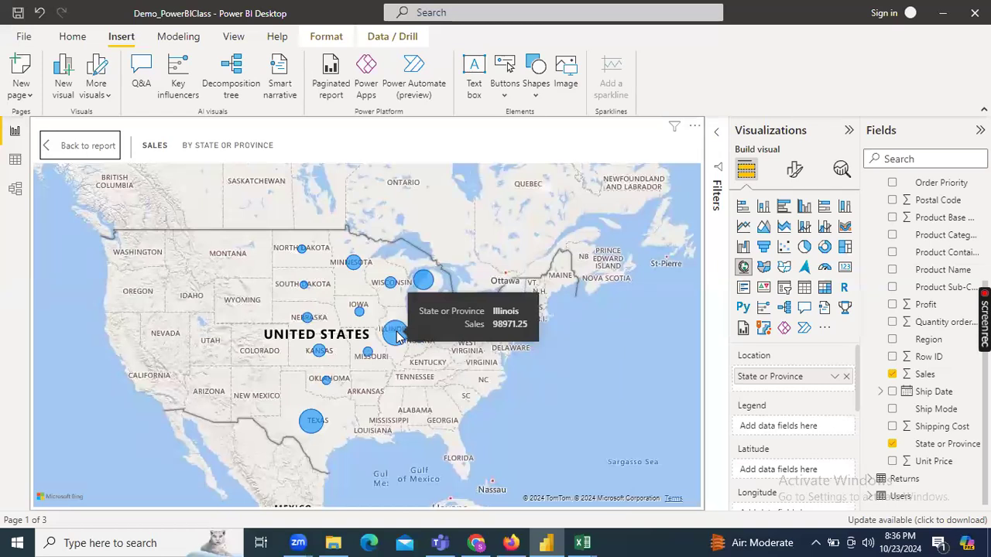
pyautogui.moveTo(358, 269)
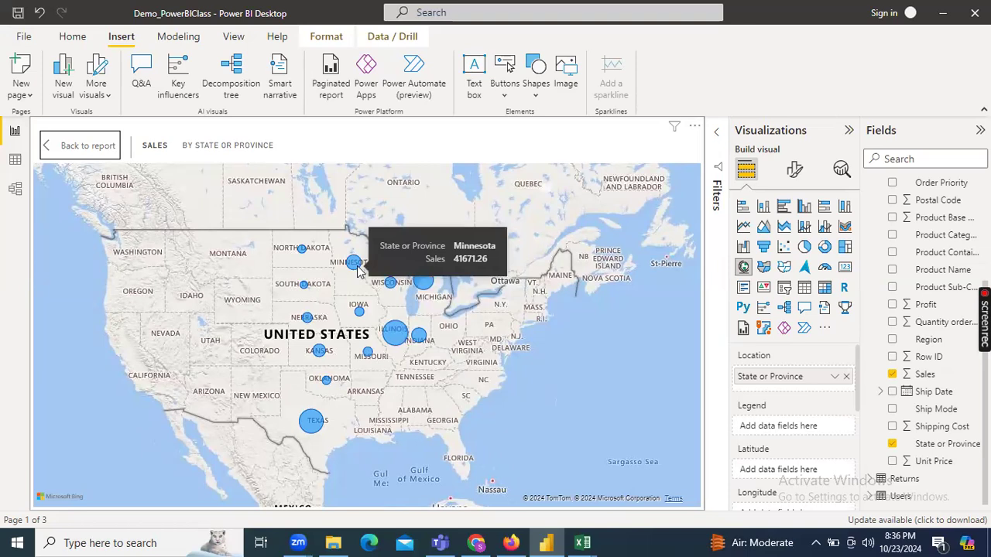
pyautogui.moveTo(302, 255)
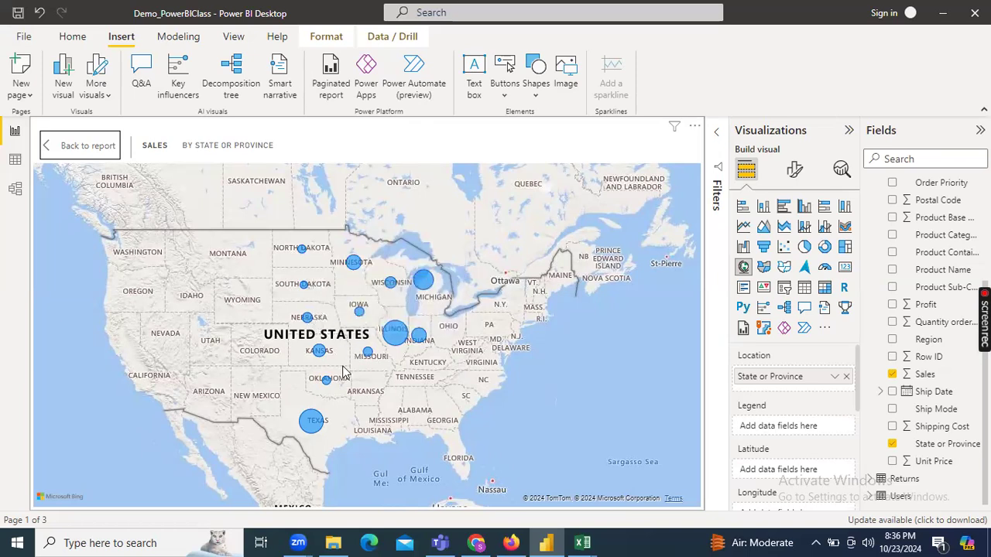
pyautogui.moveTo(344, 372)
# Step: Examine the distribution of the sales bubbles at different map scales, from North America out to the whole world
pyautogui.scroll(-5, 520, 334)
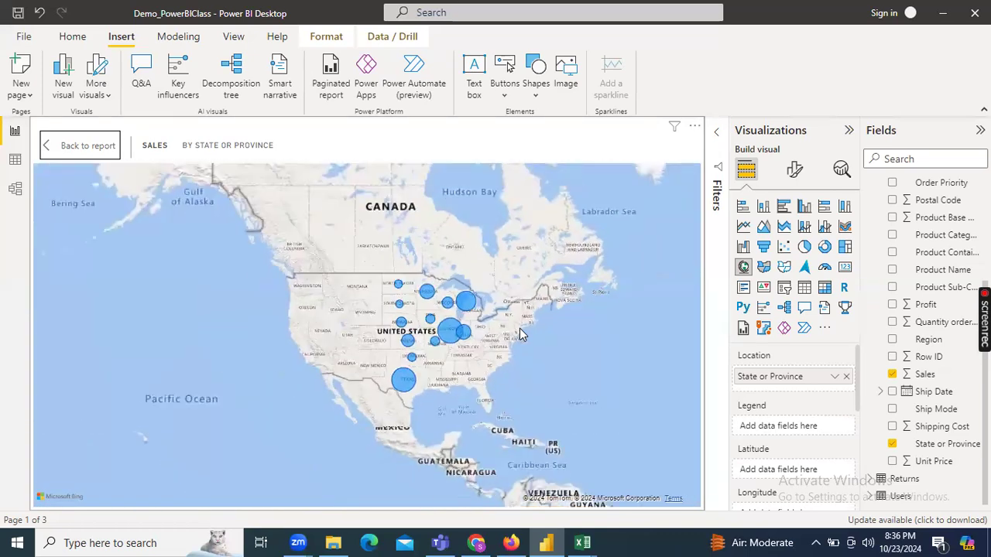
pyautogui.scroll(-3, 519, 329)
pyautogui.scroll(-2, 578, 333)
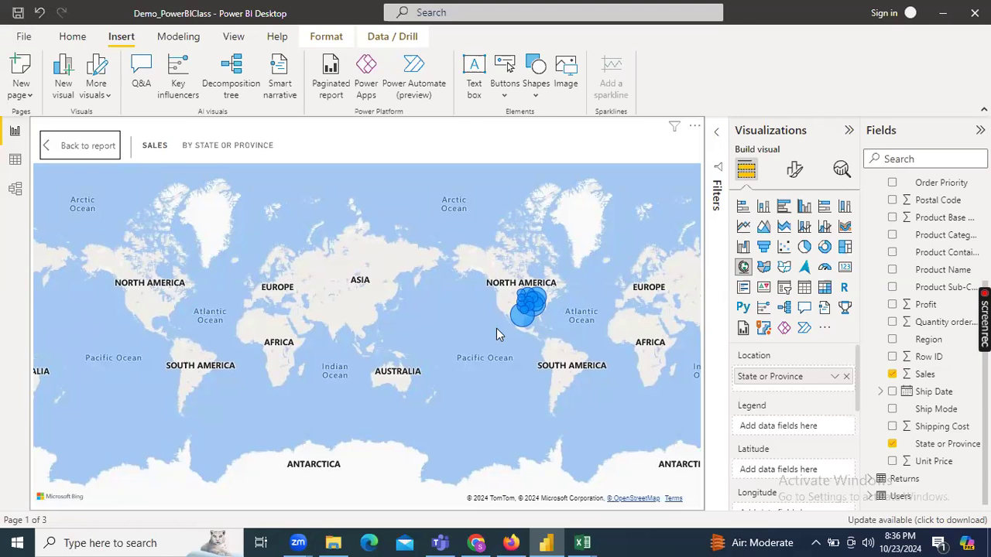
pyautogui.scroll(5, 496, 328)
pyautogui.scroll(2, 565, 328)
pyautogui.scroll(-4, 577, 324)
pyautogui.scroll(-3, 581, 328)
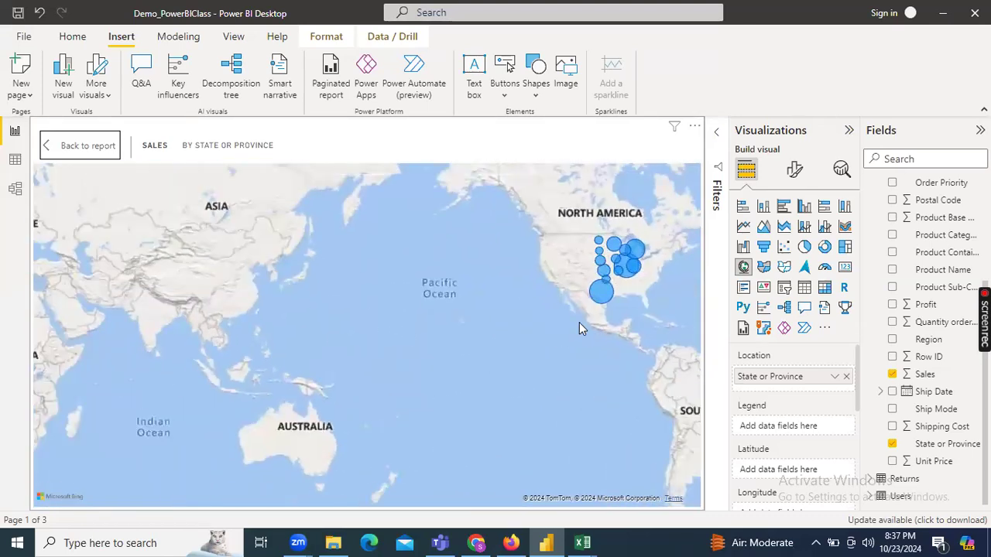
# Step: Return from the enlarged sales map to the report page and review the fields assigned to the map
pyautogui.scroll(3, 666, 239)
pyautogui.scroll(1, 667, 237)
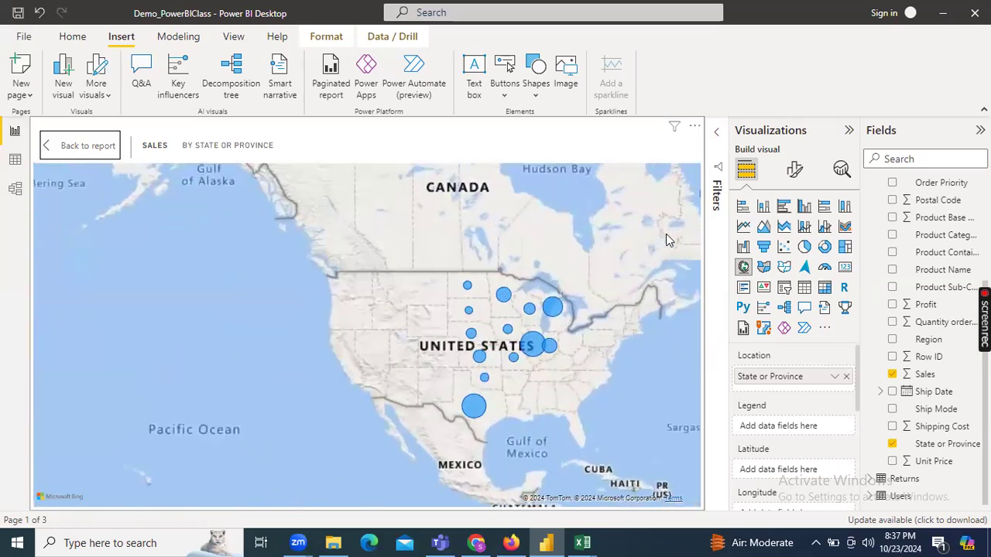
pyautogui.click(87, 147)
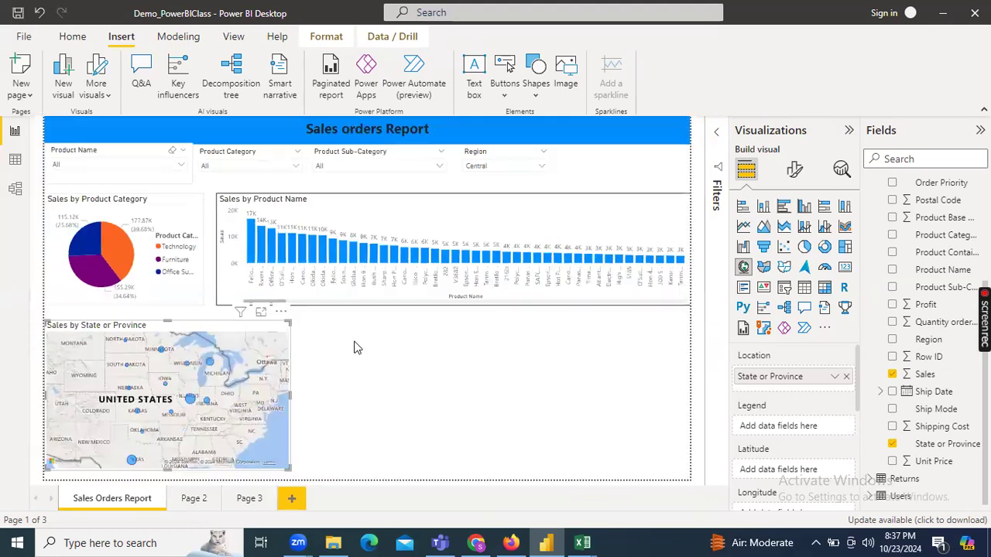
pyautogui.click(388, 349)
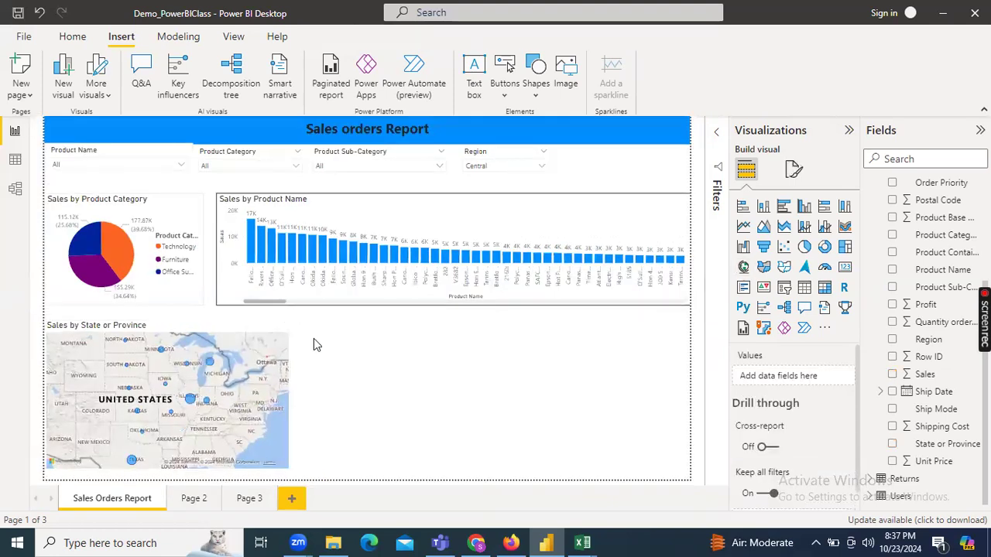
pyautogui.click(265, 331)
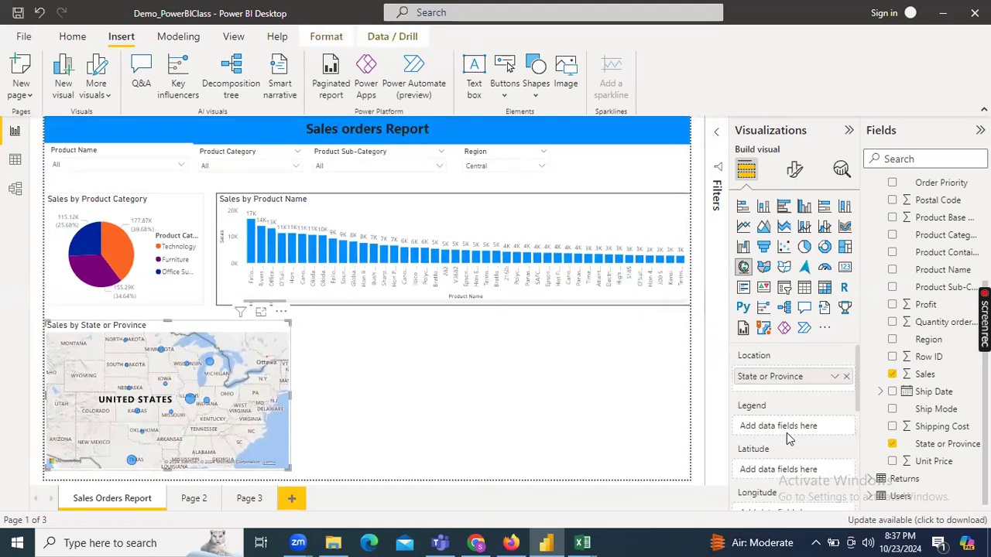
pyautogui.scroll(-2, 788, 447)
pyautogui.scroll(2, 786, 443)
# Step: Insert a treemap in the empty area beside the Sales by State or Province map
pyautogui.click(365, 358)
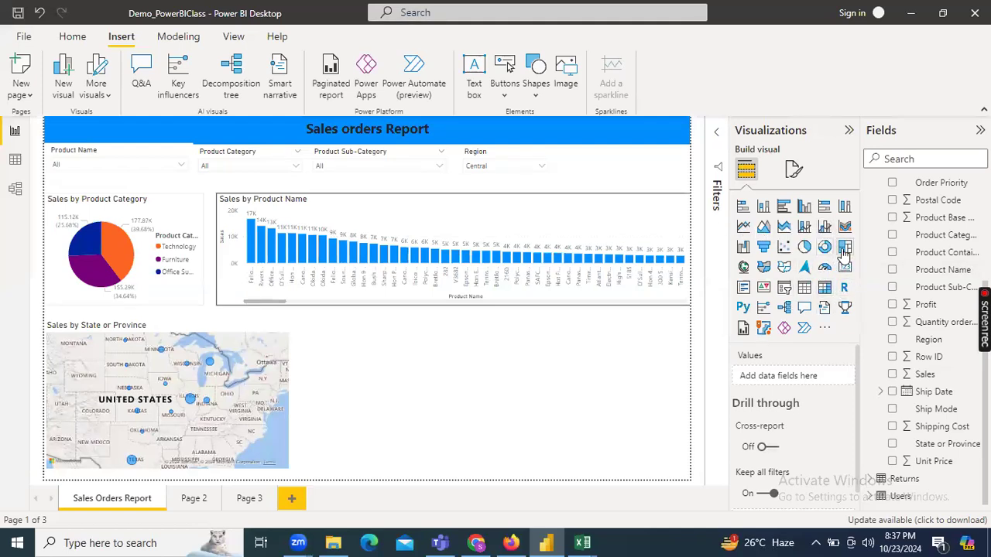
pyautogui.click(844, 250)
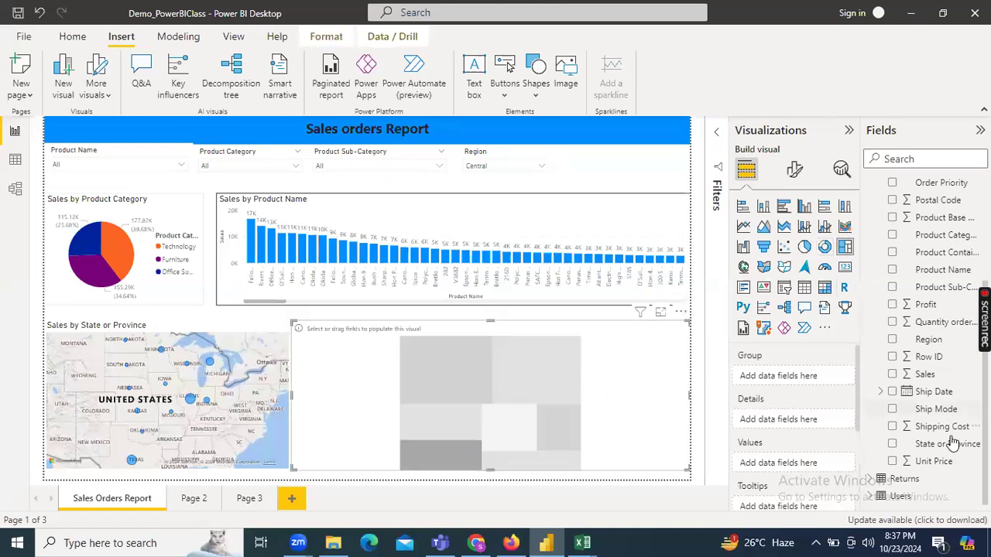
pyautogui.scroll(2, 939, 416)
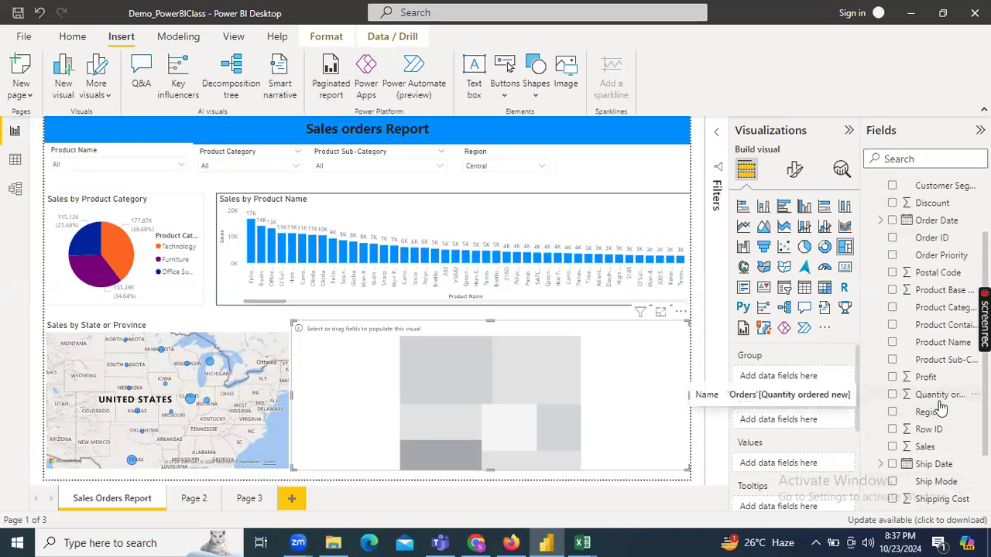
pyautogui.scroll(2, 939, 408)
# Step: Check the Region column in the Orders table, and assign Region as the treemap's group and Profit as its values
pyautogui.click(15, 160)
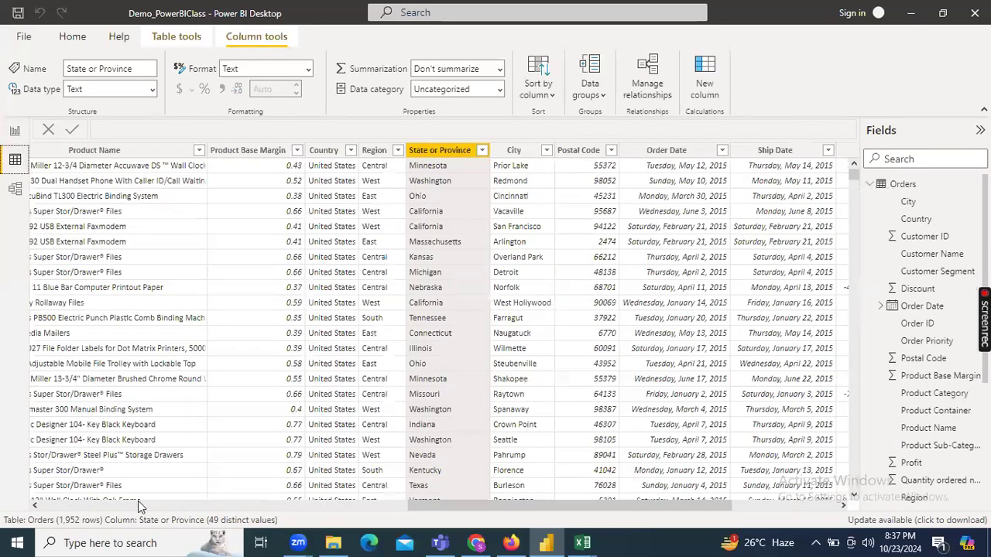
pyautogui.click(374, 151)
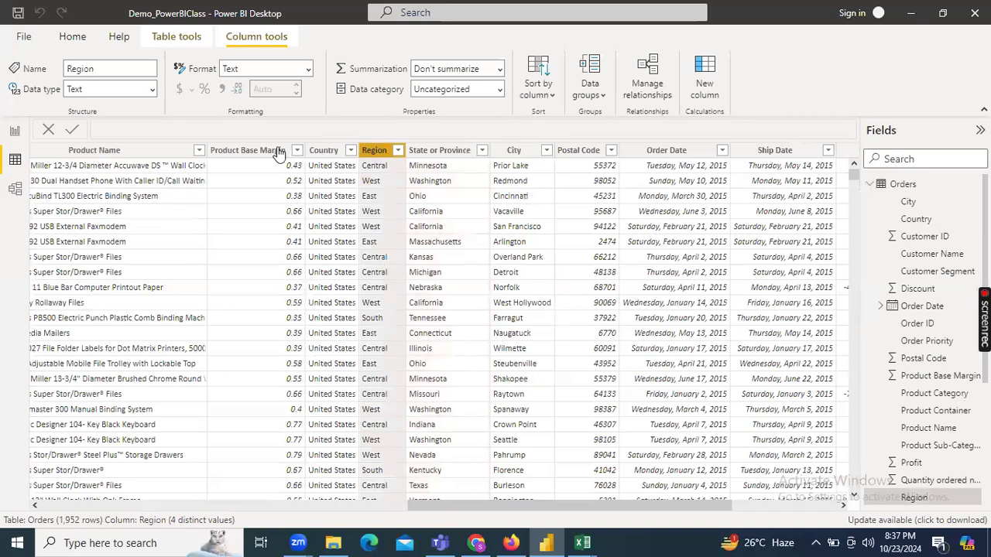
pyautogui.click(15, 132)
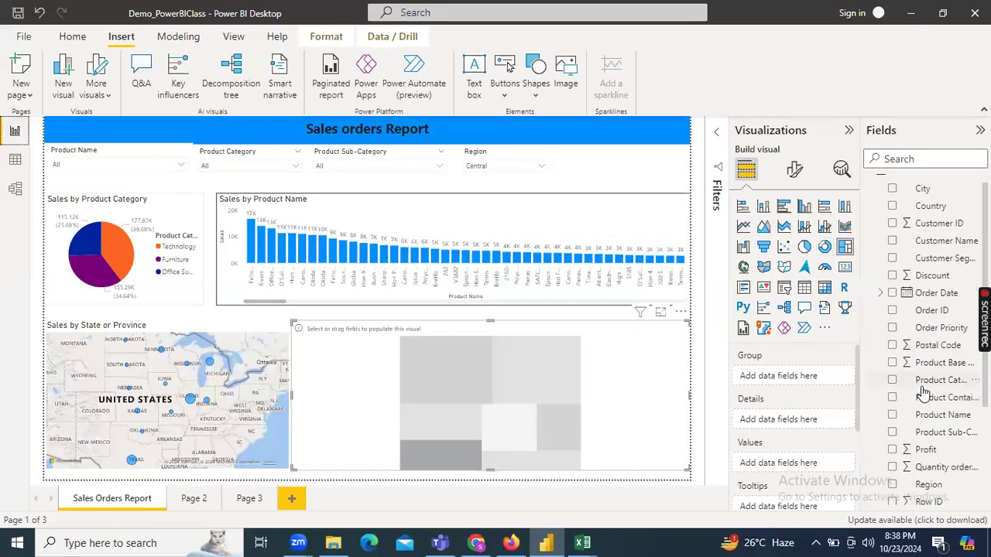
pyautogui.moveTo(928, 484); pyautogui.dragTo(801, 381)
pyautogui.moveTo(929, 447); pyautogui.dragTo(769, 479)
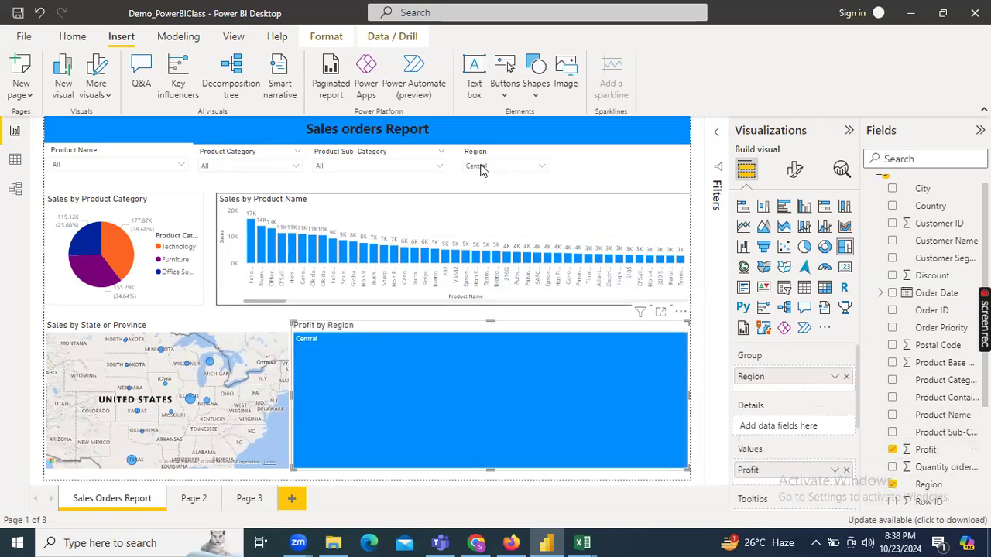
# Step: Clear the Region slicer, inspect the South region's profit with the slicer, and reset it to all regions
pyautogui.click(533, 153)
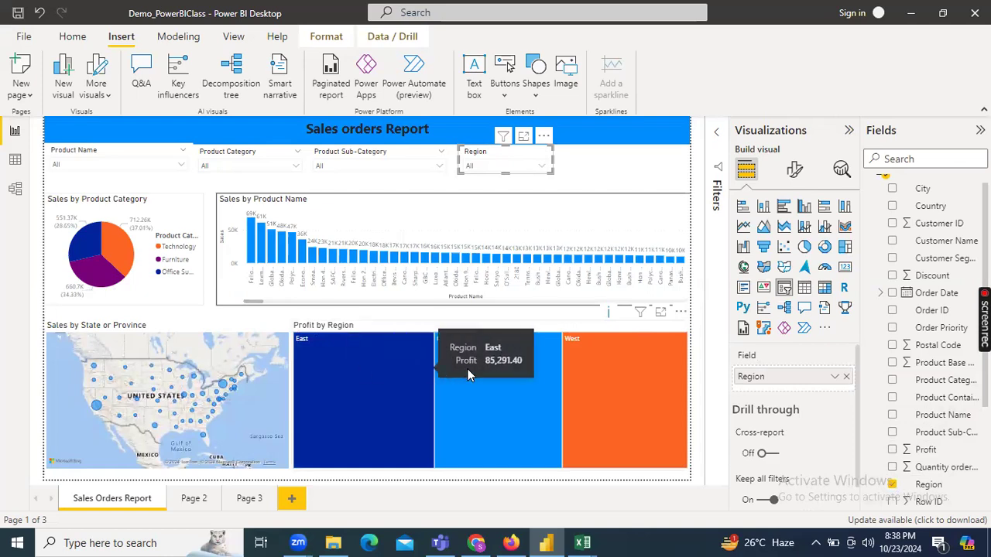
pyautogui.click(530, 164)
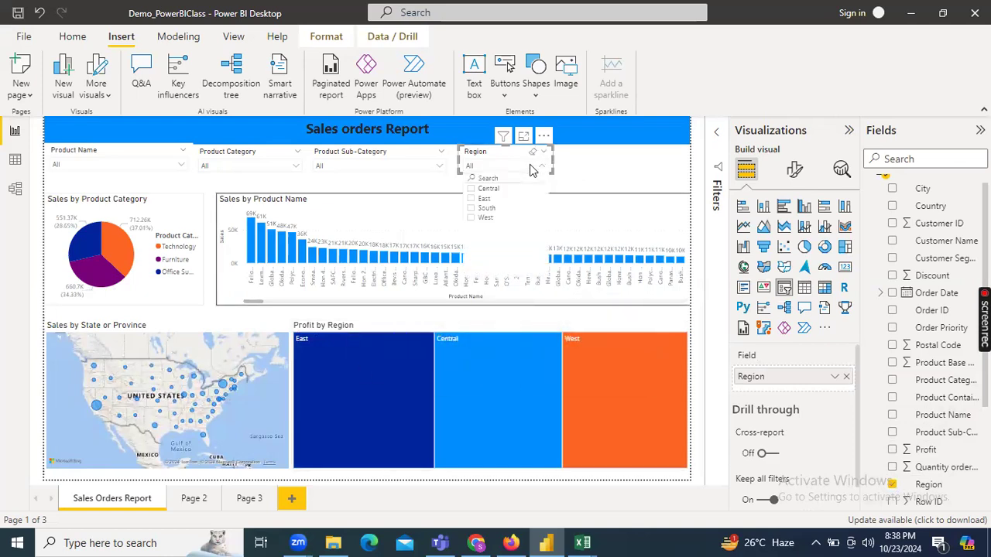
pyautogui.click(484, 208)
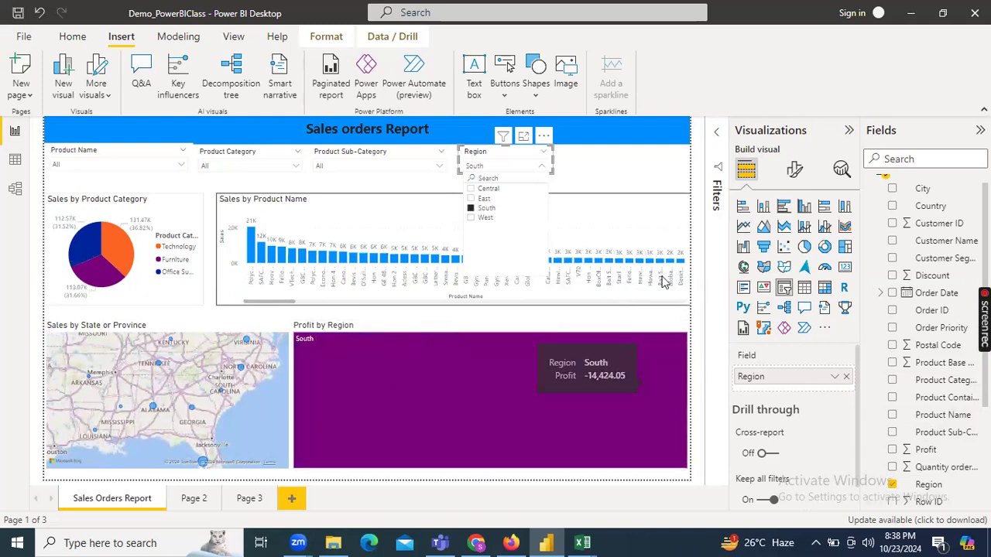
pyautogui.click(535, 156)
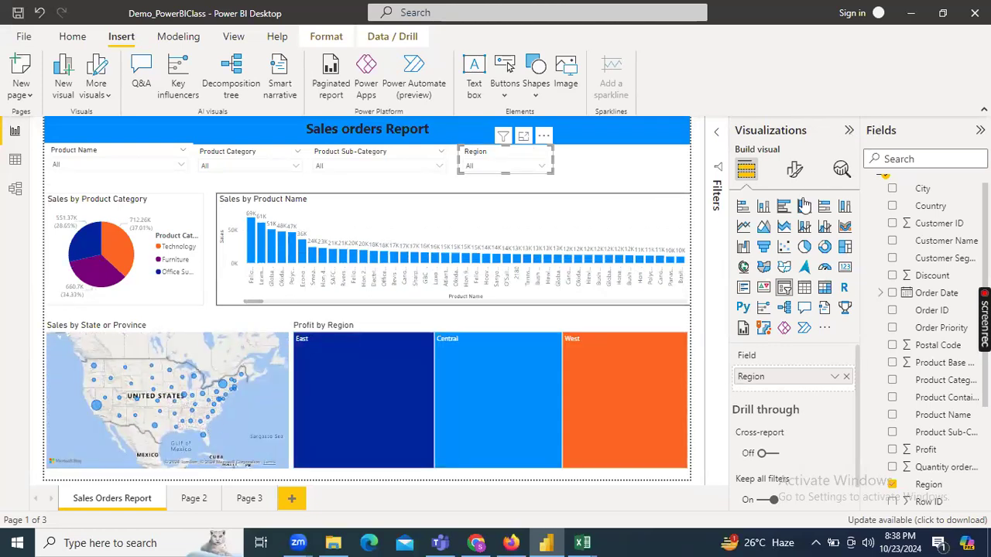
# Step: Convert the Profit by Region treemap into a clustered bar chart
pyautogui.click(850, 131)
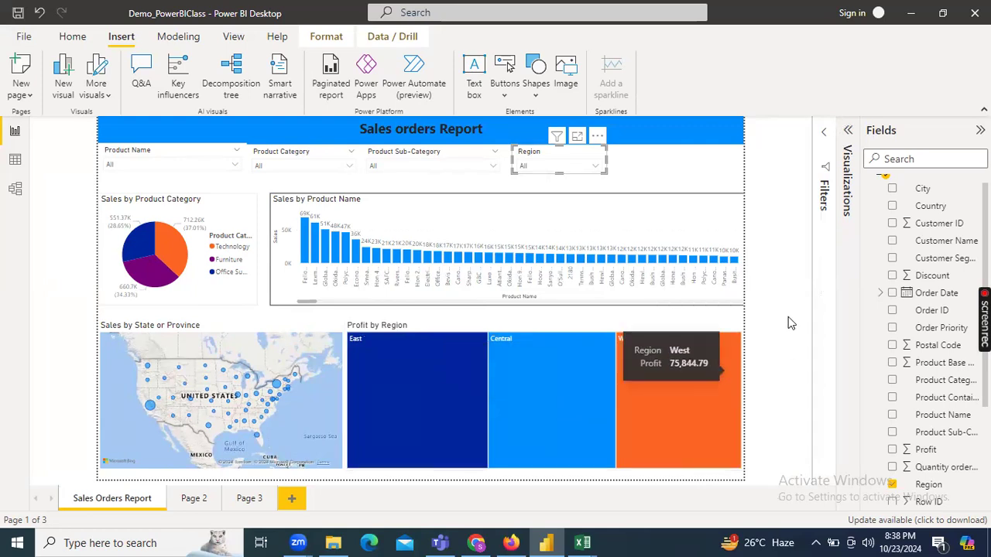
pyautogui.click(423, 331)
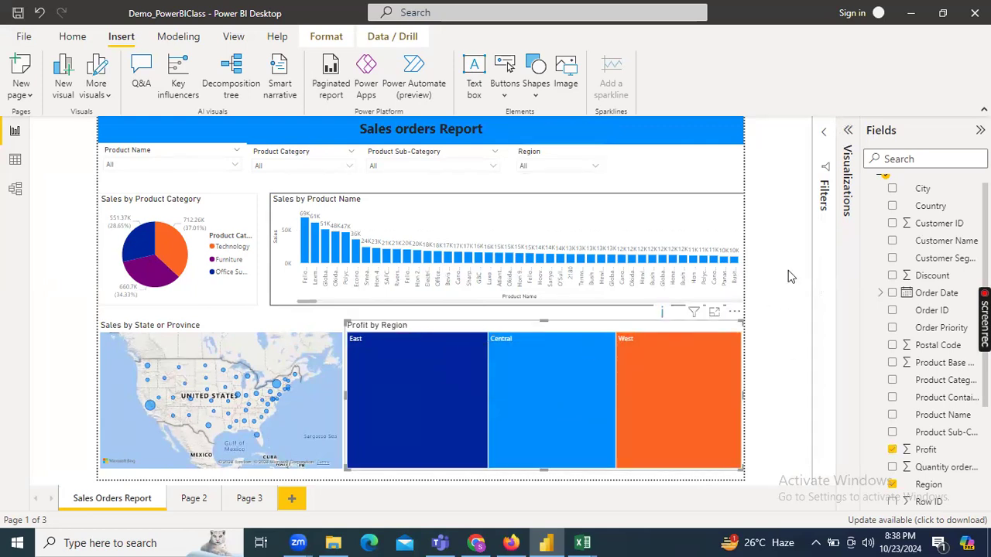
pyautogui.click(848, 132)
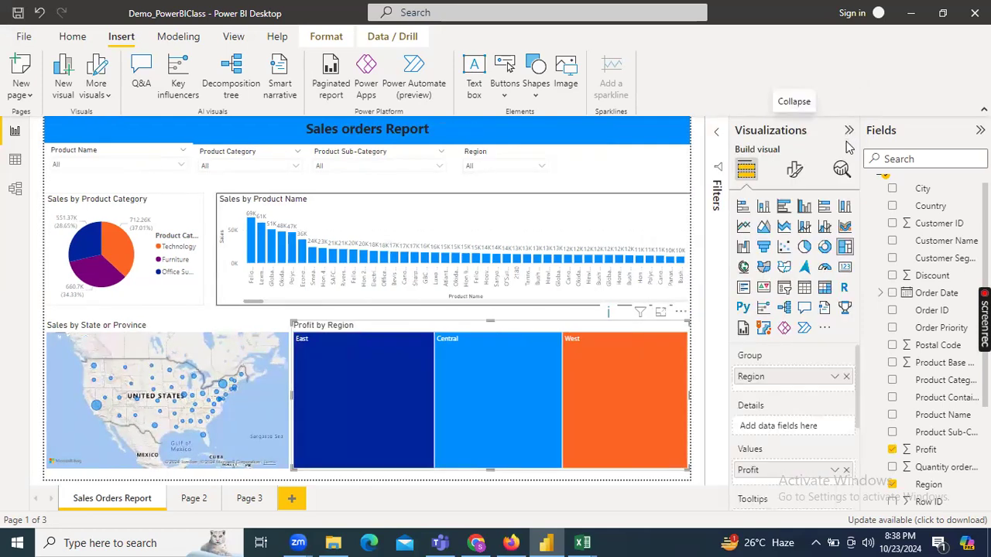
pyautogui.click(784, 209)
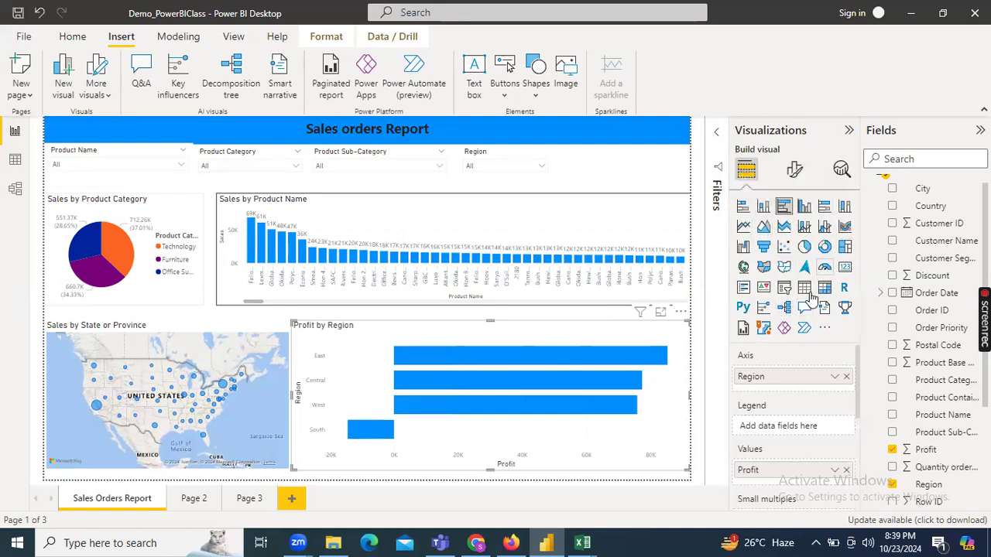
pyautogui.click(849, 130)
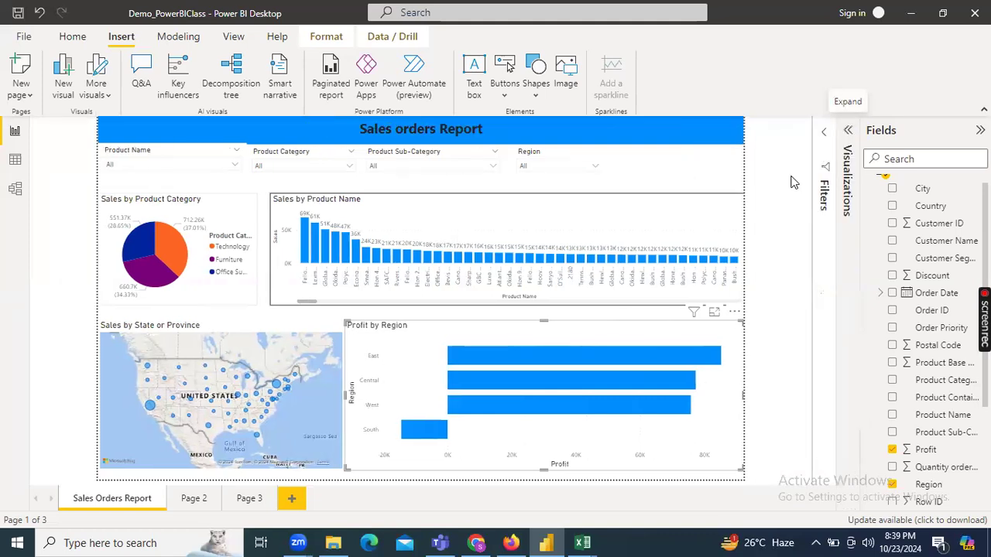
pyautogui.click(722, 170)
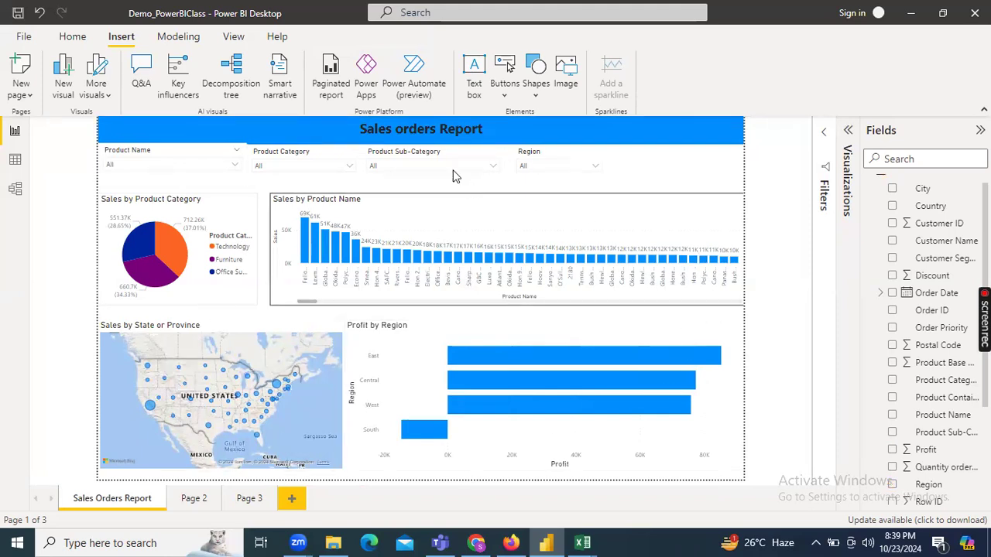
# Step: Save the report and dismiss the request to sign in with an e-mail address
pyautogui.click(68, 37)
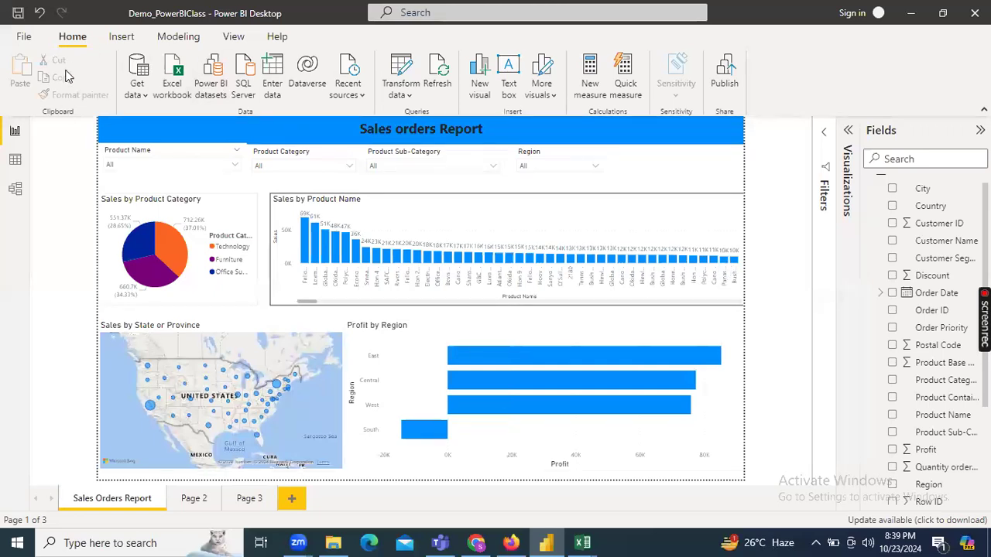
pyautogui.click(17, 14)
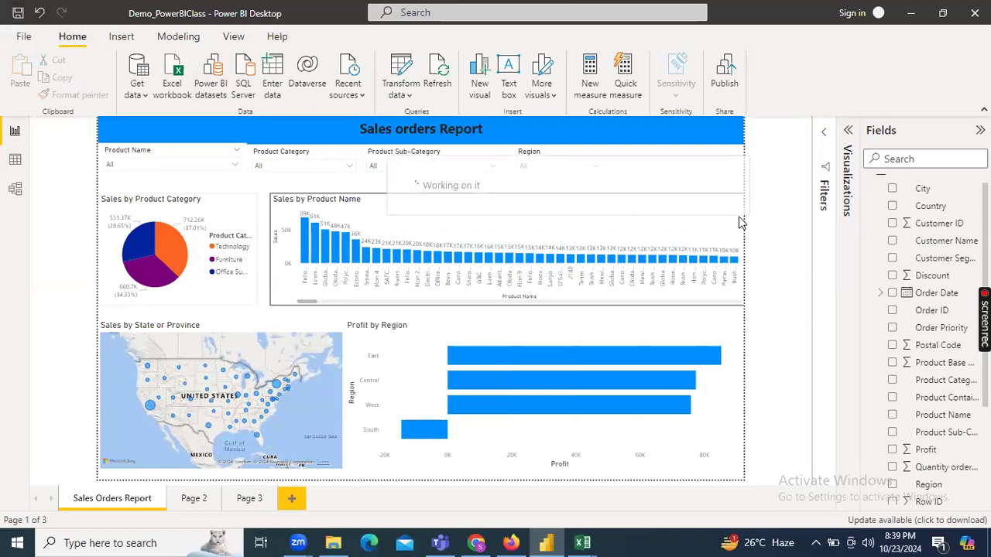
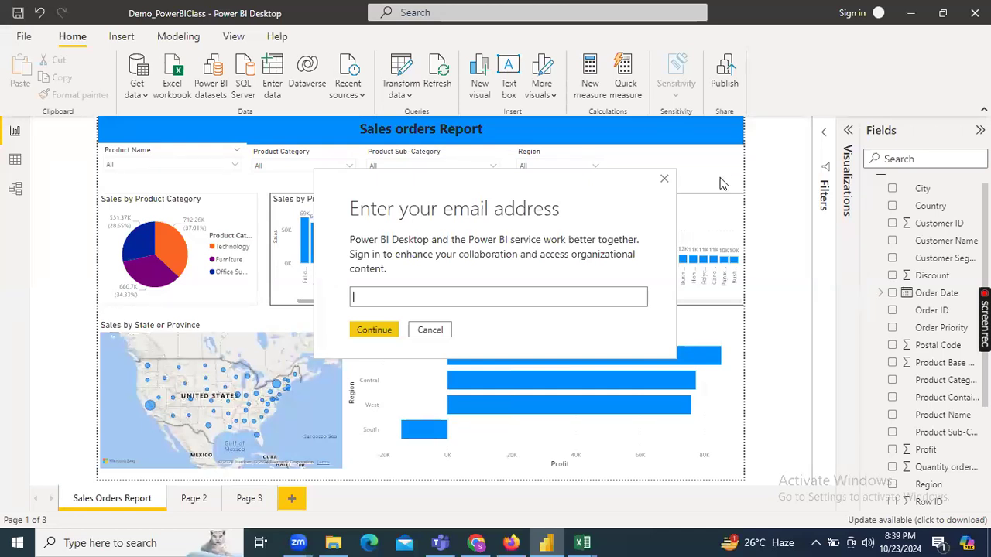
pyautogui.click(664, 179)
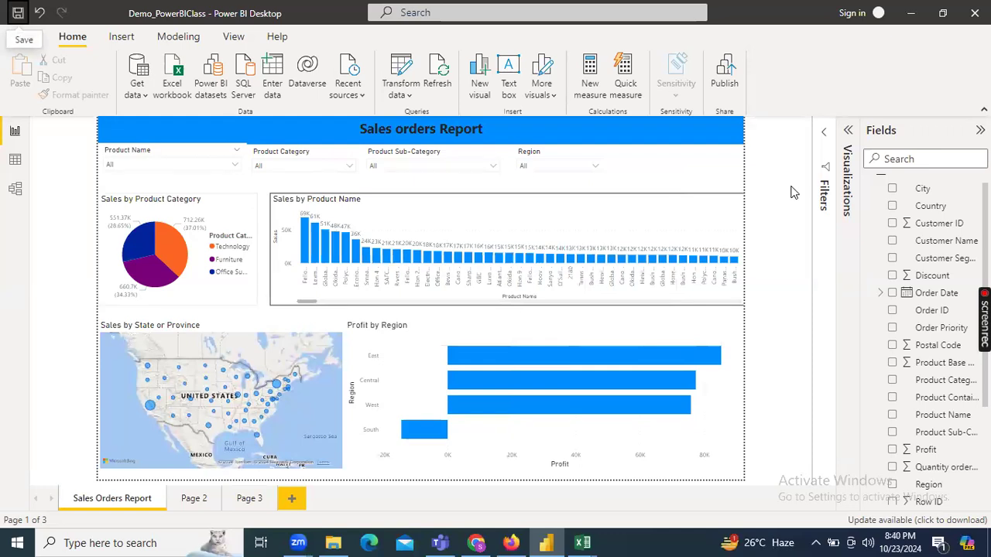
# Step: Review the Product Name, Product Category, Product Sub-Category and Region slicers and the fields of the Sales by Product Category pie chart
pyautogui.click(849, 139)
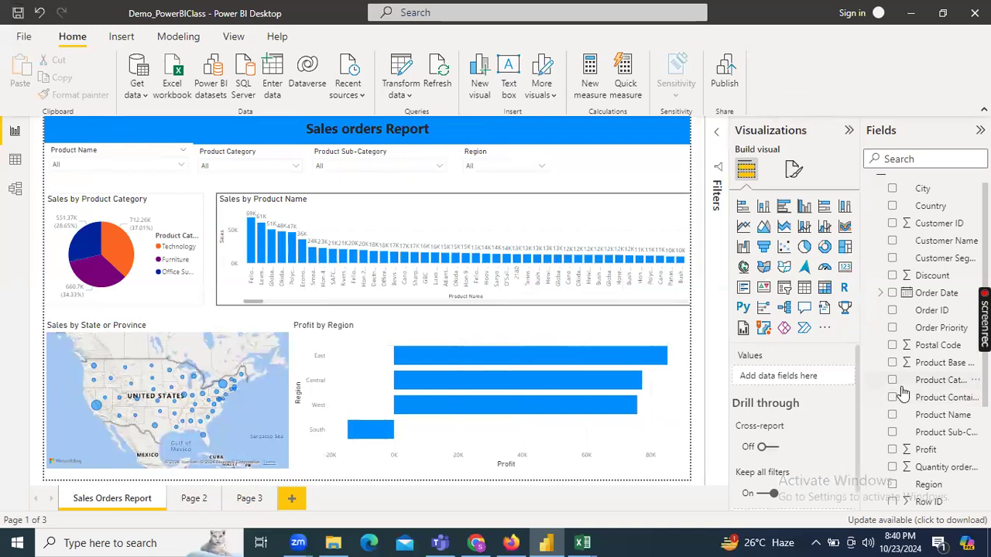
pyautogui.scroll(1, 901, 393)
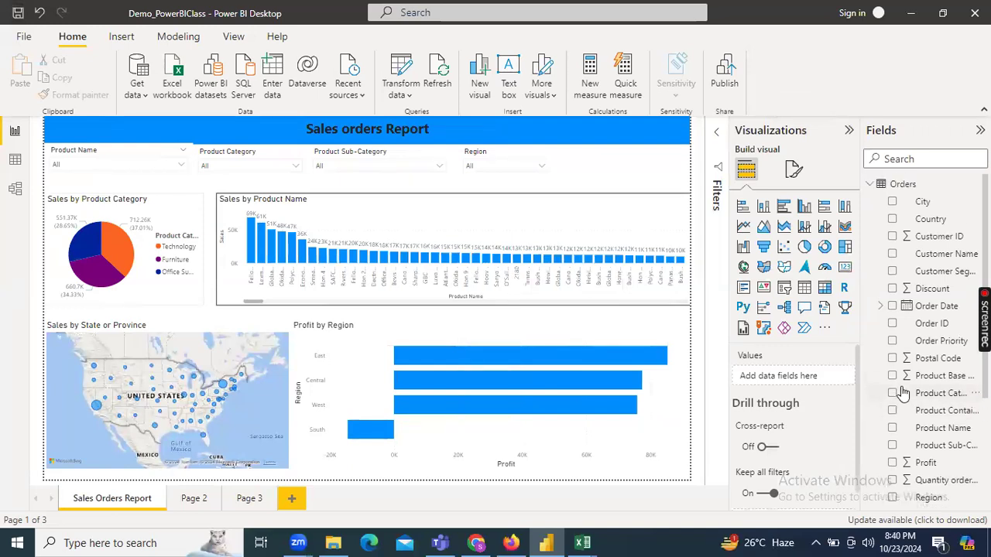
pyautogui.click(125, 159)
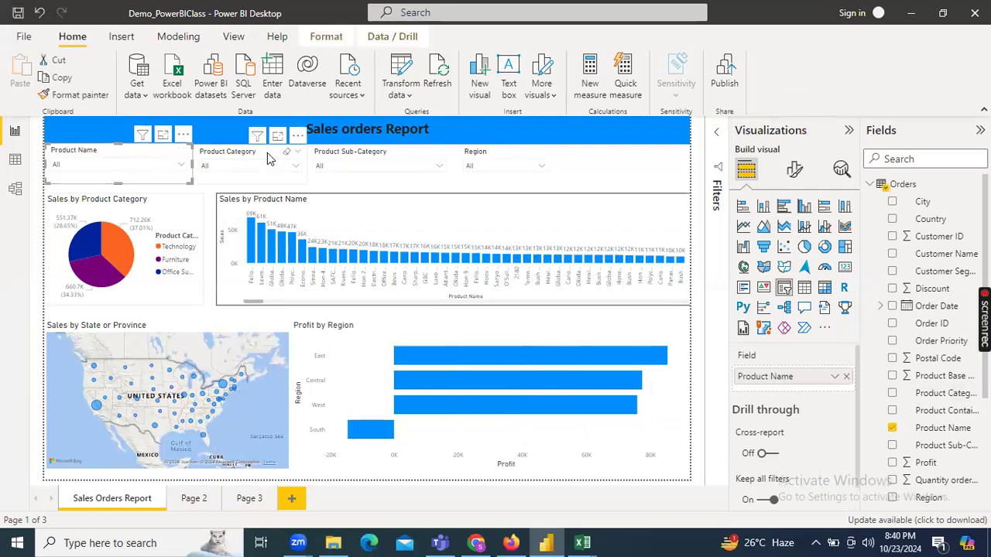
pyautogui.click(287, 160)
pyautogui.click(333, 158)
pyautogui.click(507, 161)
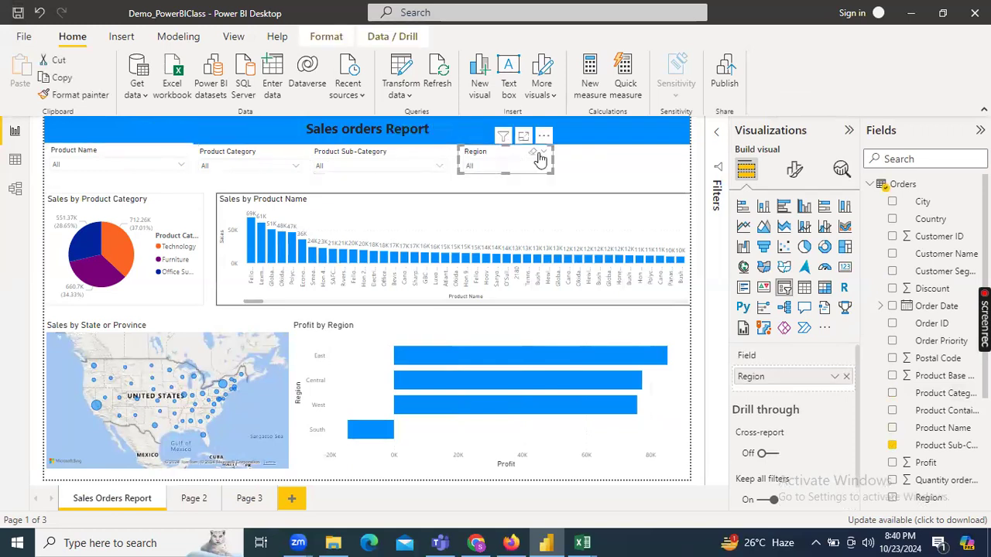
pyautogui.click(576, 161)
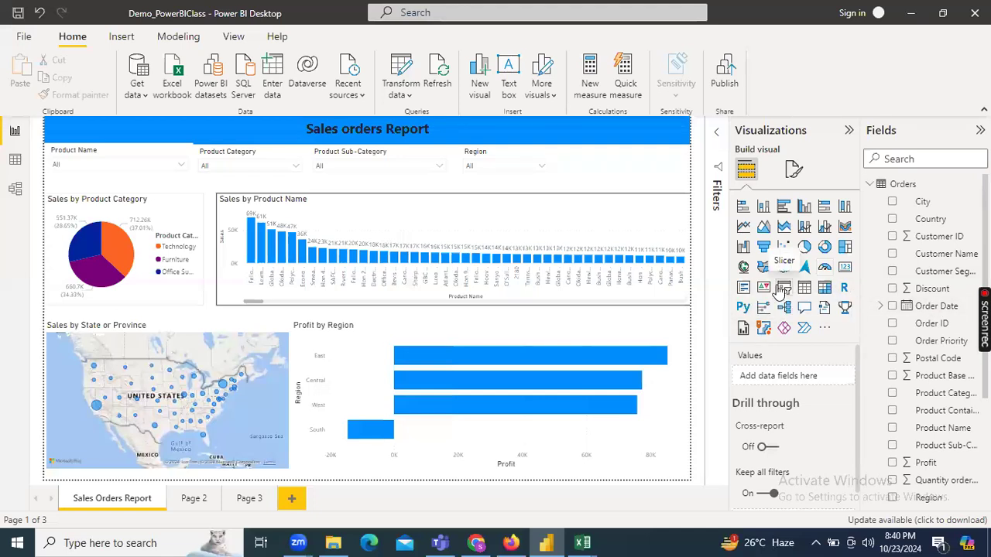
pyautogui.click(172, 212)
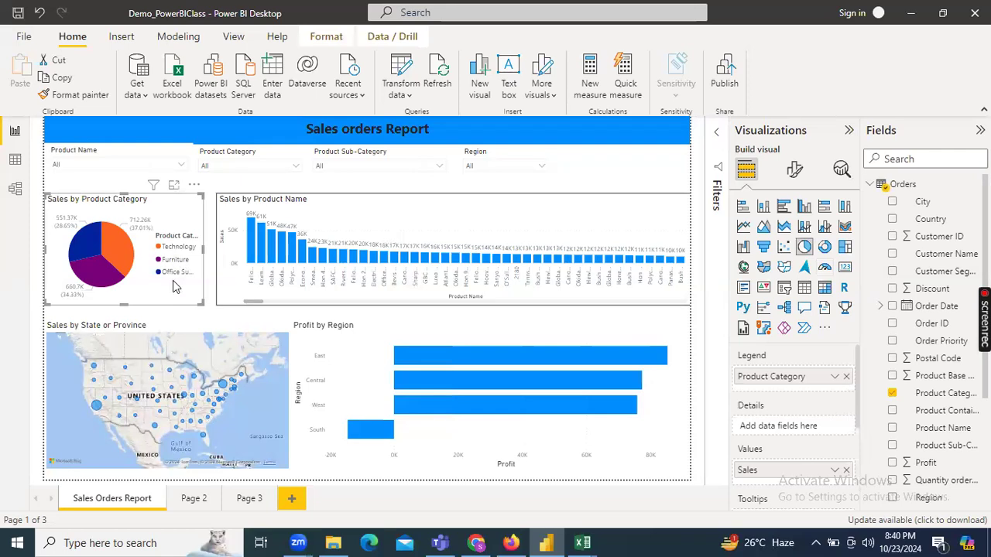
# Step: Filter the report to the product 9-3/4 Diameter Round Wall Clock with the Product Name slicer and inspect its sales column
pyautogui.click(130, 166)
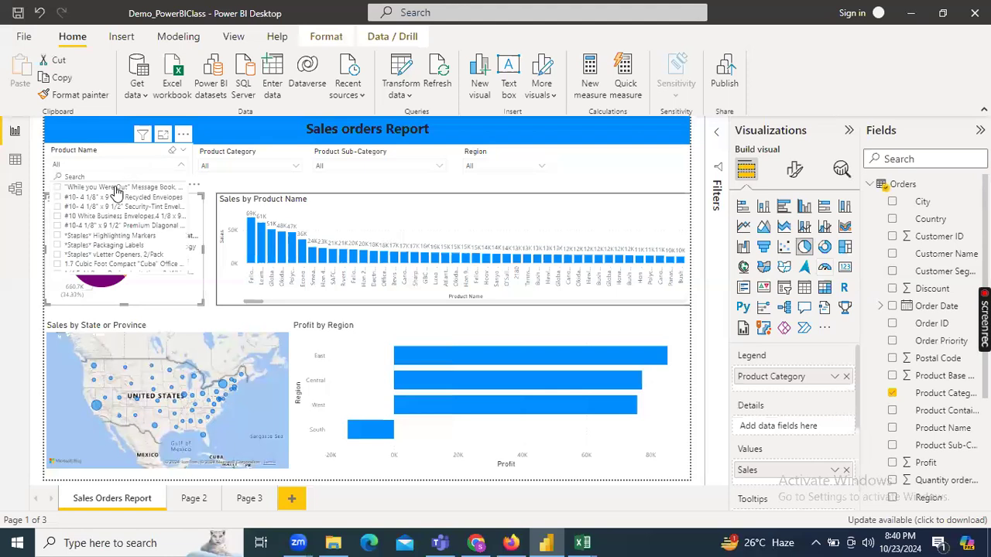
pyautogui.scroll(-2, 131, 251)
pyautogui.scroll(-1, 130, 251)
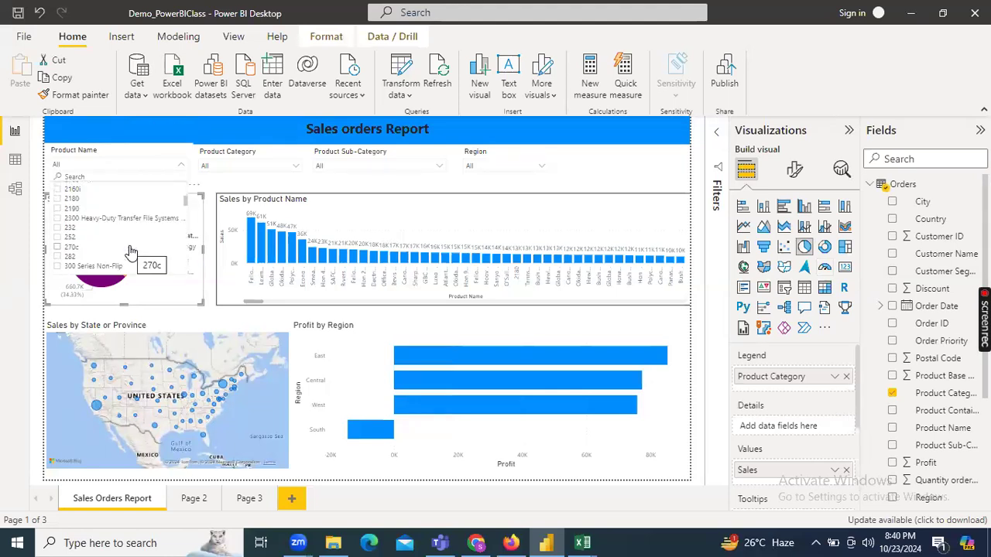
pyautogui.scroll(-1, 132, 256)
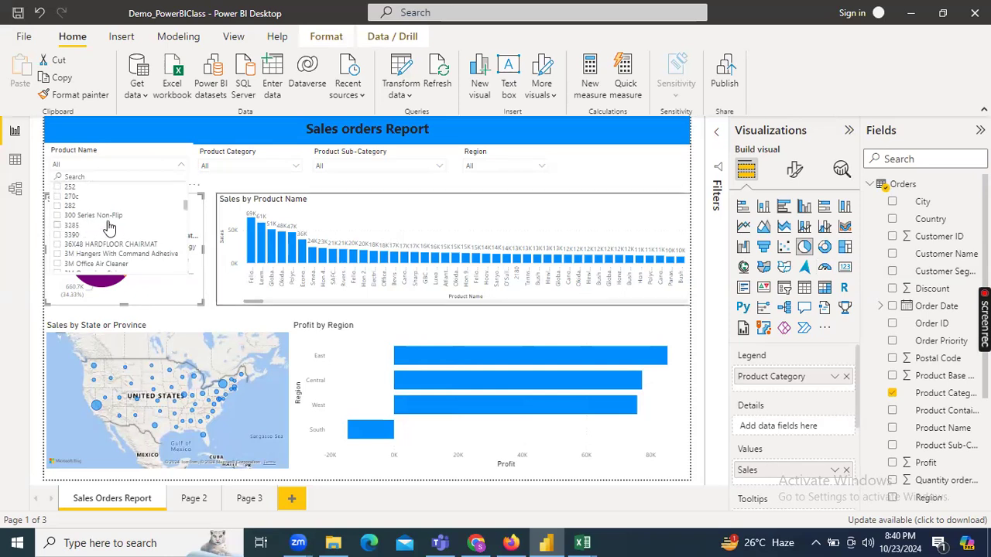
pyautogui.scroll(-2, 107, 222)
pyautogui.scroll(-3, 108, 222)
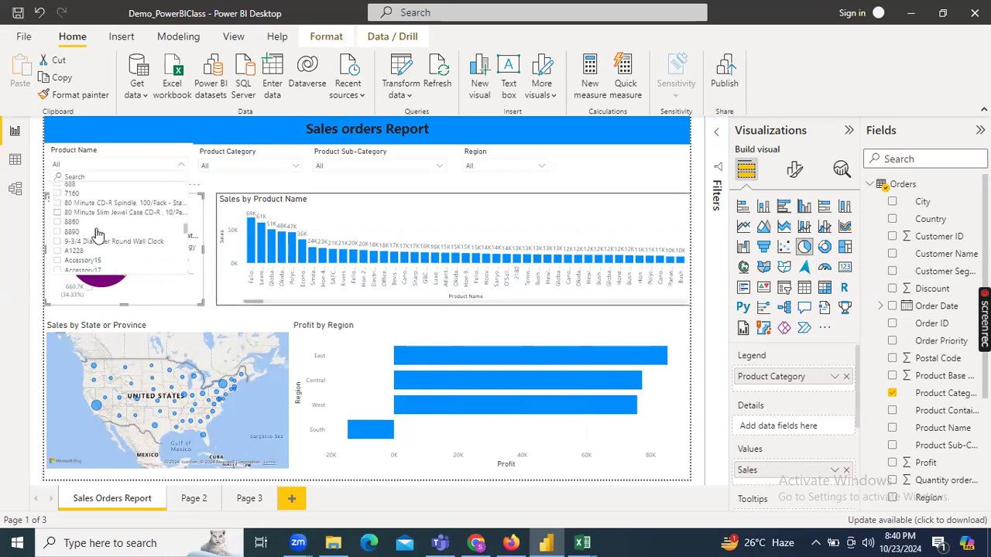
pyautogui.click(85, 244)
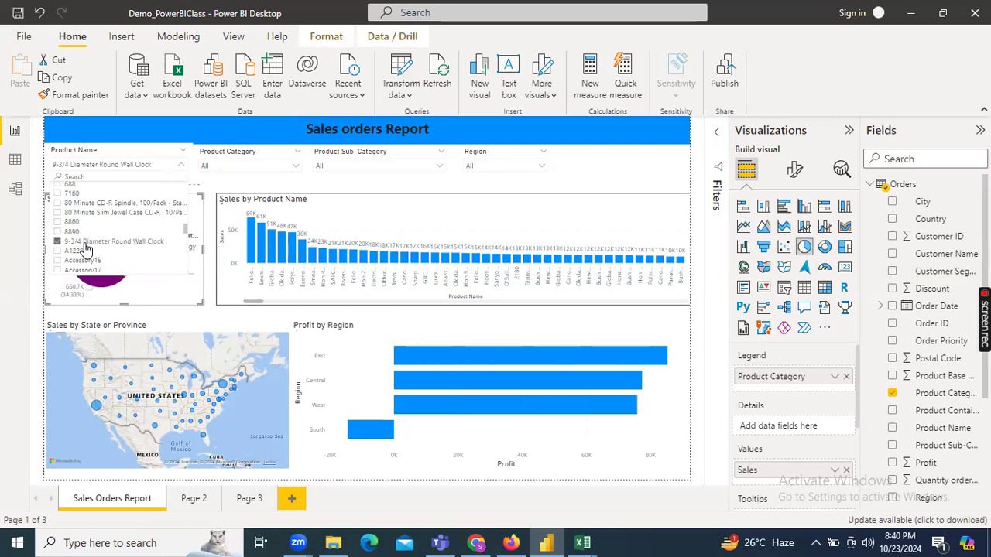
pyautogui.moveTo(487, 258)
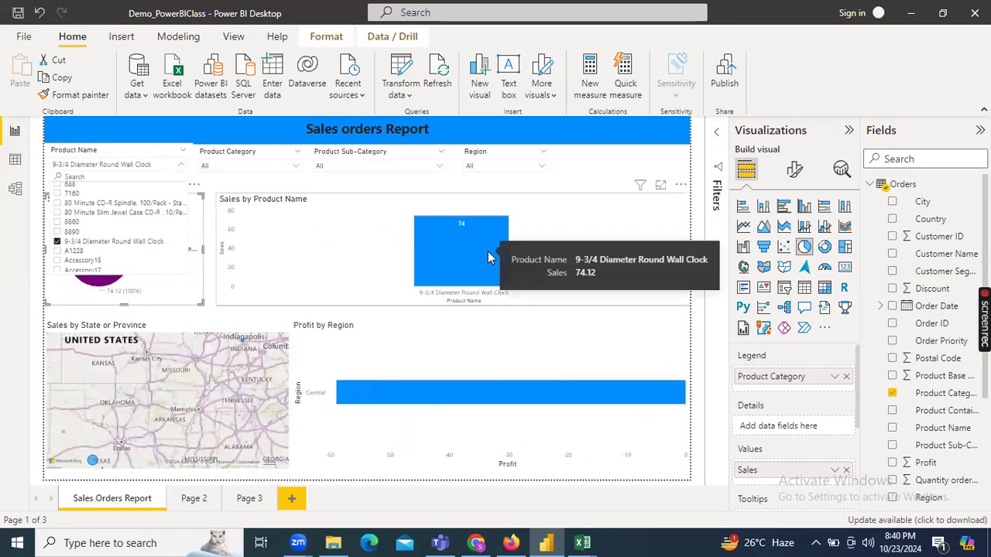
# Step: Add A1228, Accessory15 and Accessory17 to the Product Name slicer selection
pyautogui.keyDown('ctrl'); pyautogui.click(75, 252); pyautogui.keyUp('ctrl')
pyautogui.keyDown('ctrl'); pyautogui.click(76, 261); pyautogui.keyUp('ctrl')
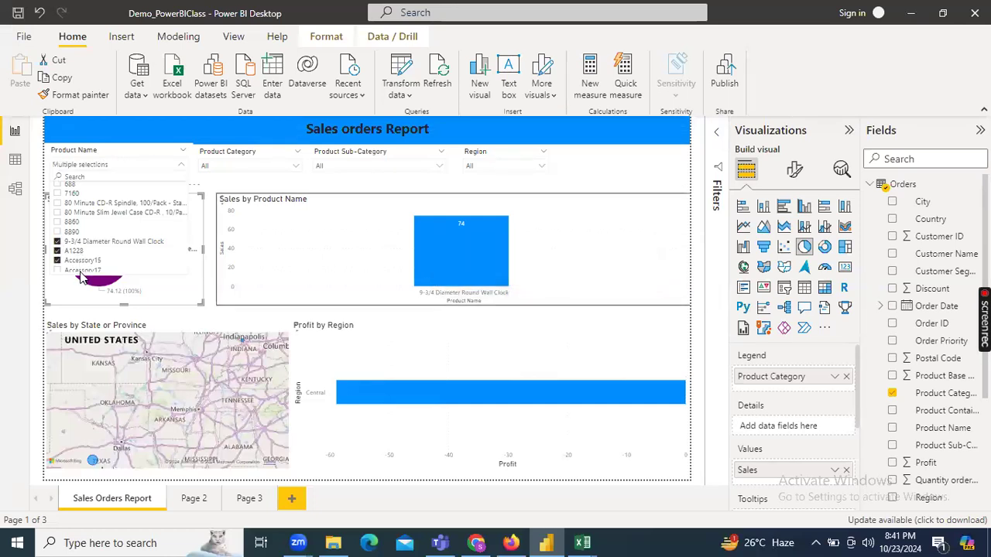
pyautogui.keyDown('ctrl'); pyautogui.click(78, 270); pyautogui.keyUp('ctrl')
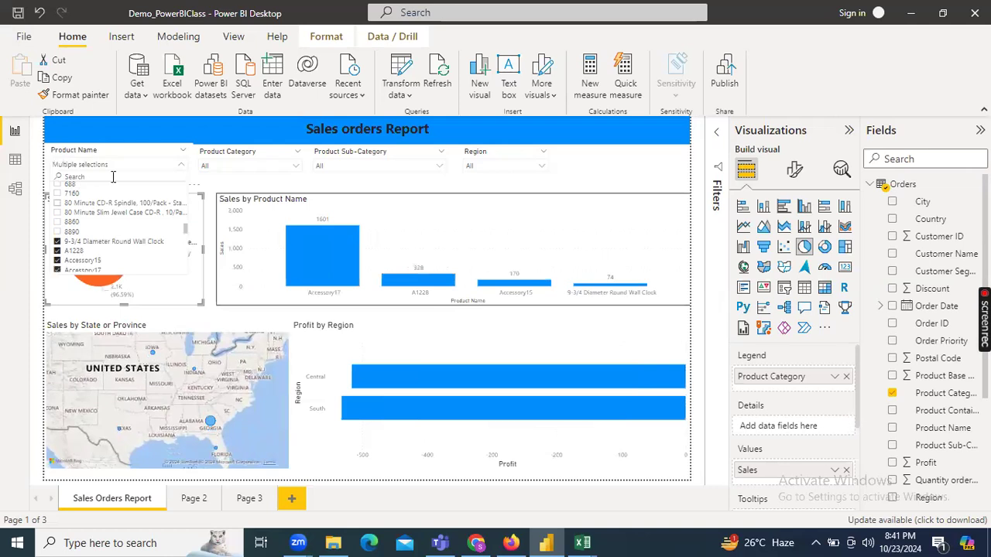
pyautogui.click(209, 186)
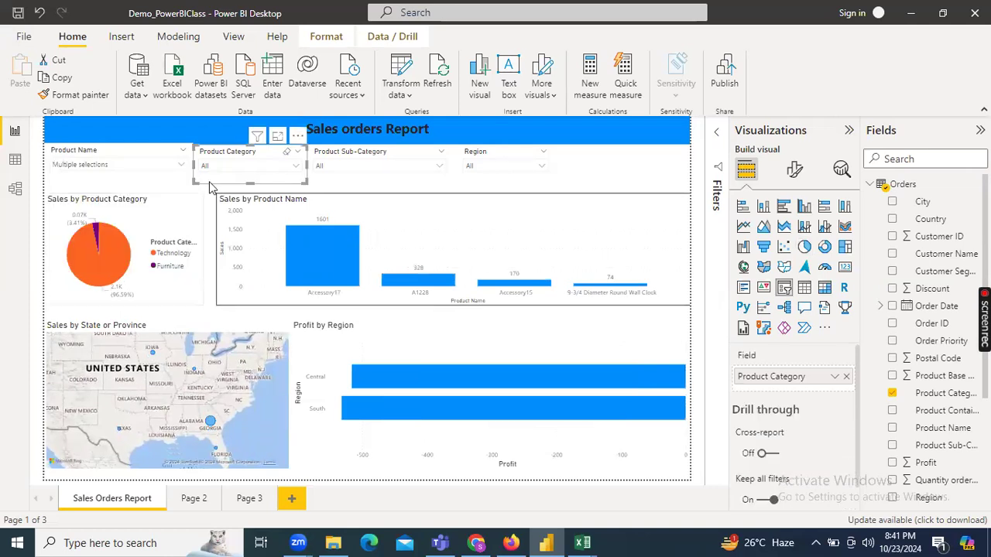
# Step: Restrict the report to the Central region with the Region slicer
pyautogui.click(453, 190)
pyautogui.click(483, 167)
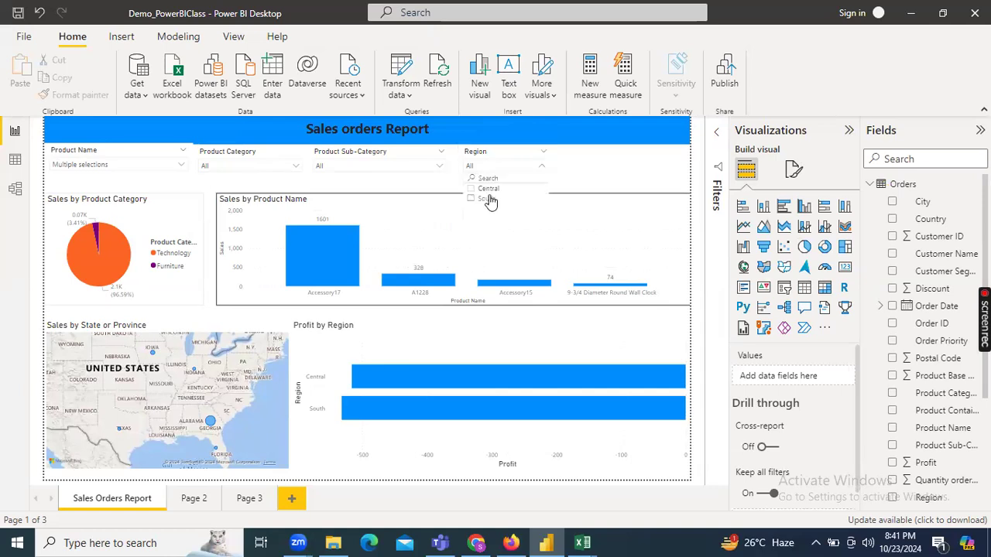
pyautogui.click(488, 190)
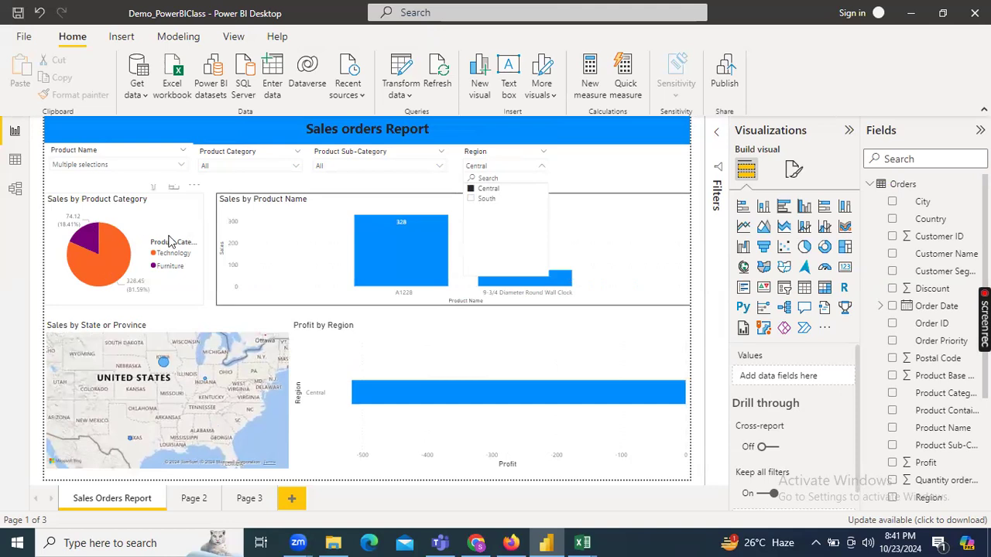
pyautogui.click(591, 173)
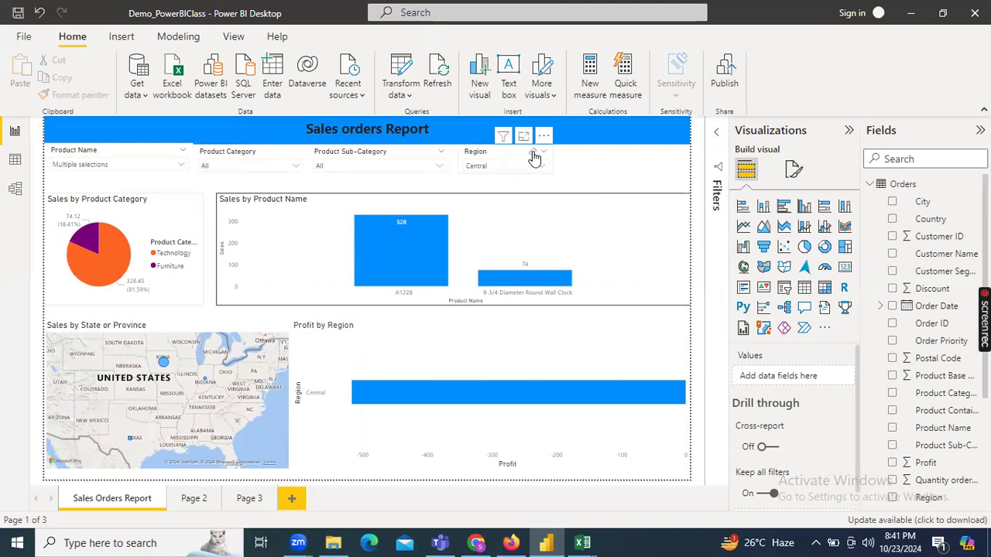
# Step: Clear the selections of the Region and Product Name slicers
pyautogui.click(534, 157)
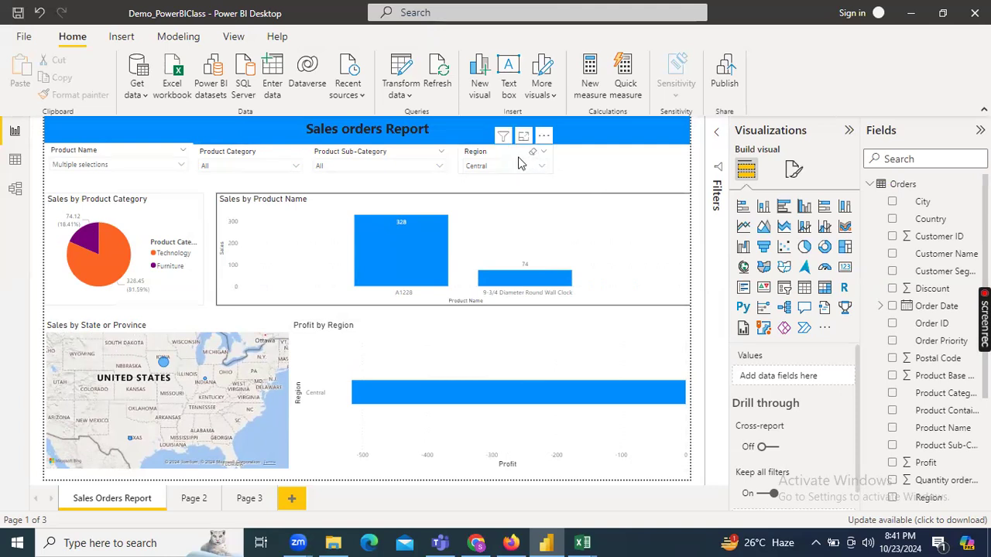
pyautogui.click(172, 155)
pyautogui.click(172, 156)
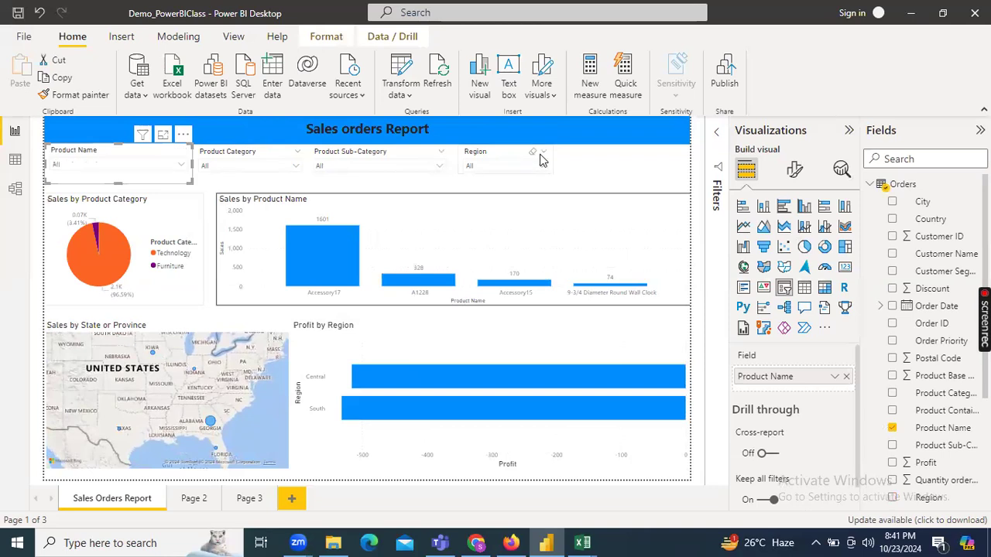
pyautogui.click(585, 168)
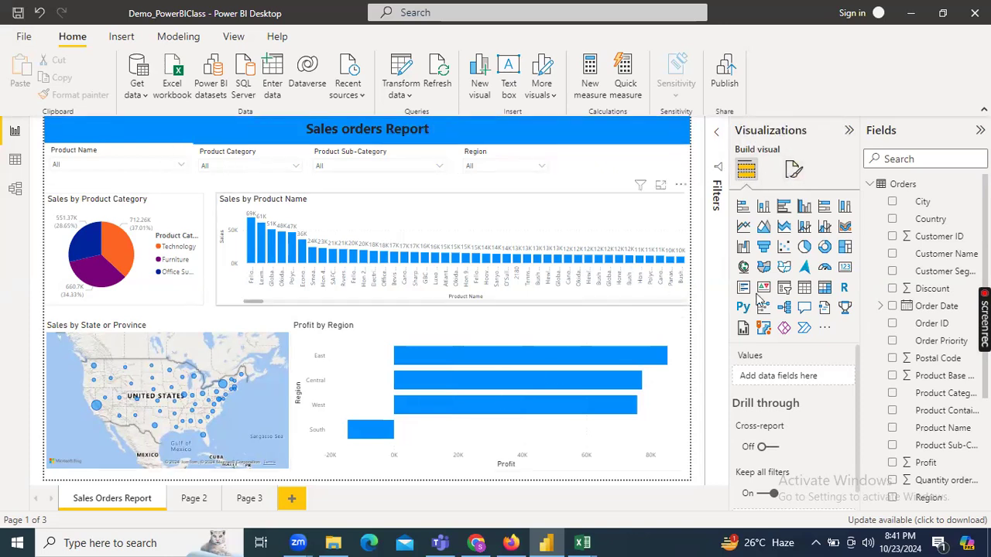
# Step: Review the fields behind the Product Name slicer, category pie chart, product column chart, state map and regional profit bar chart
pyautogui.click(129, 154)
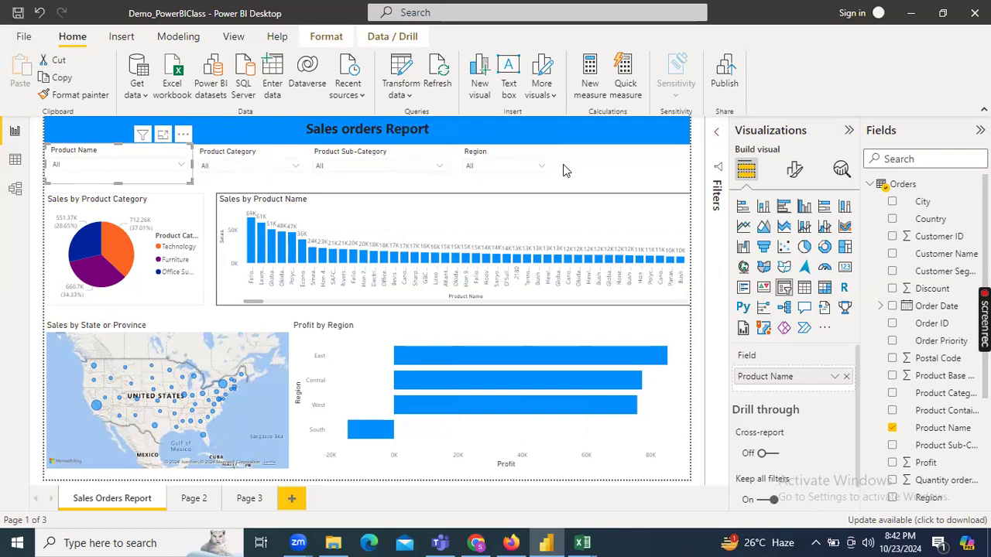
pyautogui.click(165, 206)
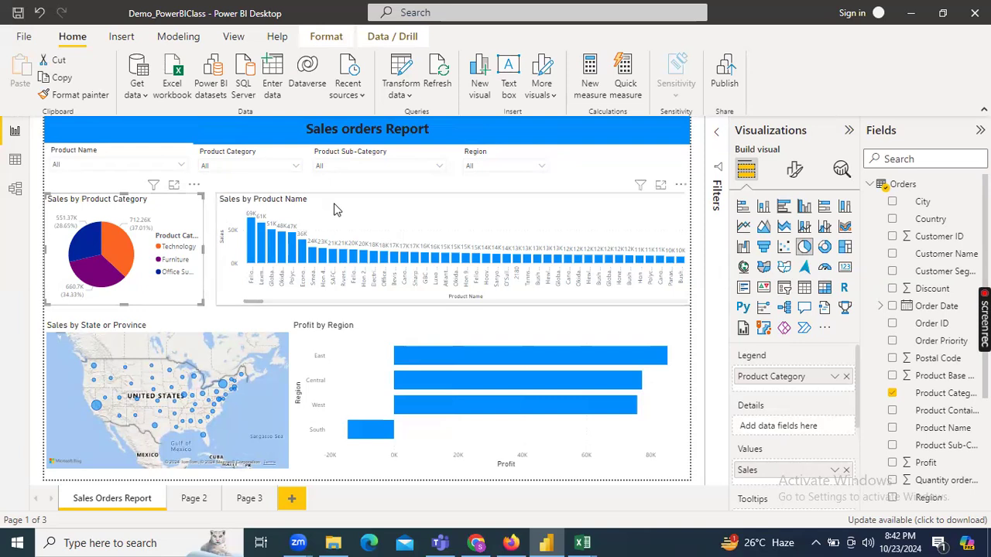
pyautogui.click(335, 210)
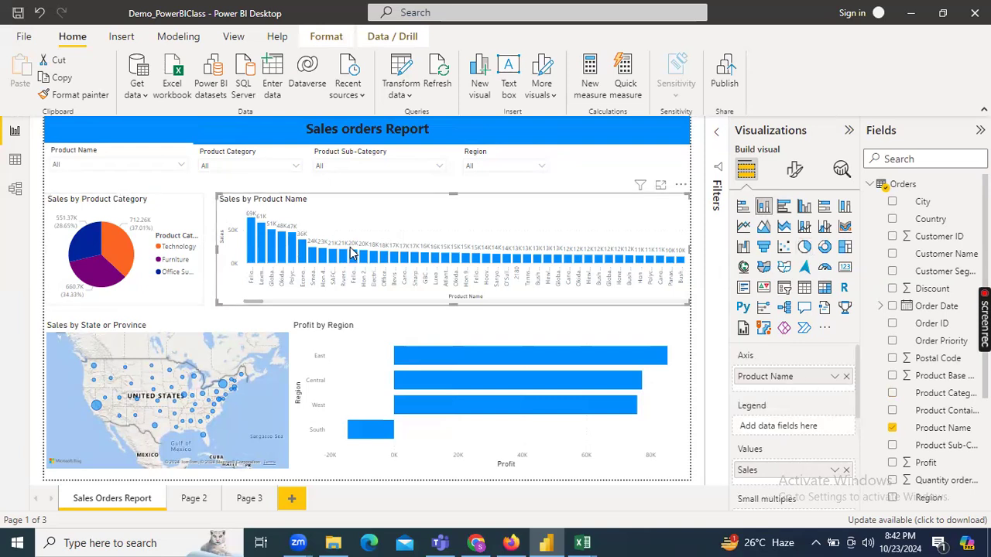
pyautogui.click(195, 335)
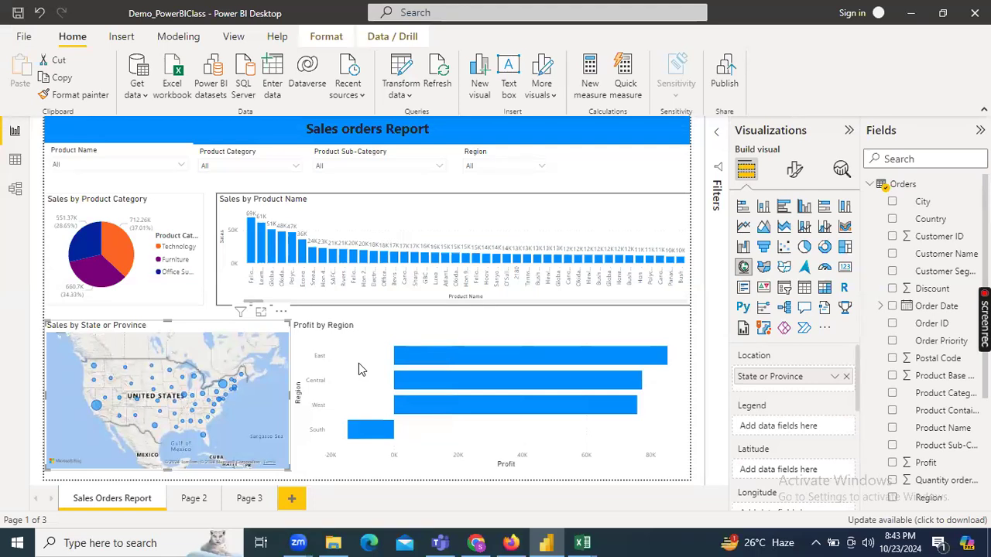
pyautogui.click(484, 327)
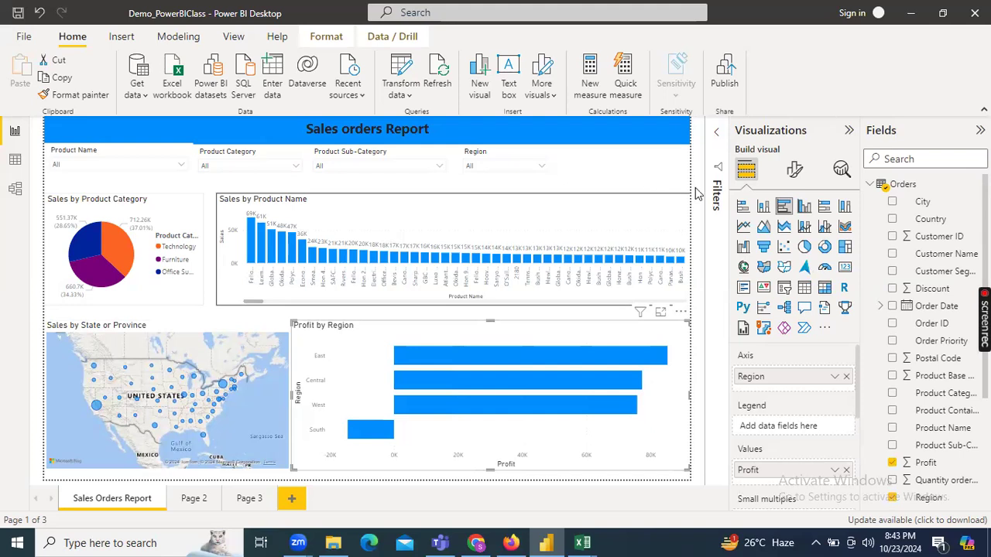
pyautogui.click(585, 174)
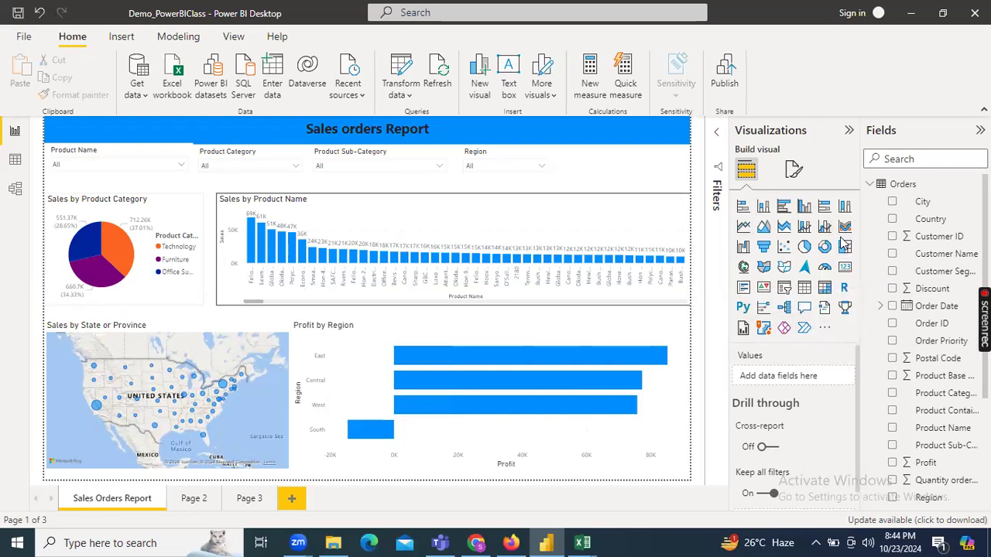
# Step: Try to get more visuals for the report, dismiss the e-mail sign-in request and view the visual import options
pyautogui.click(824, 329)
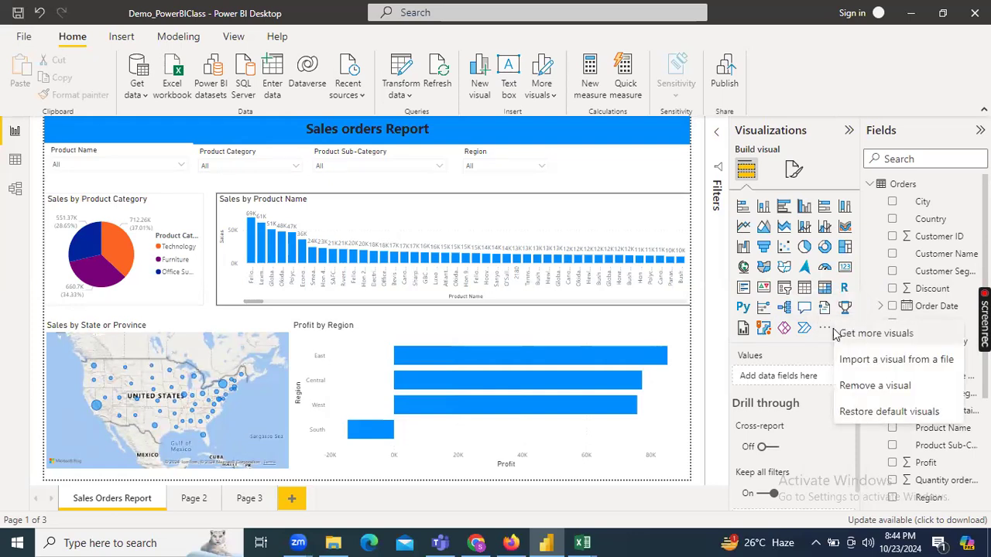
pyautogui.click(894, 334)
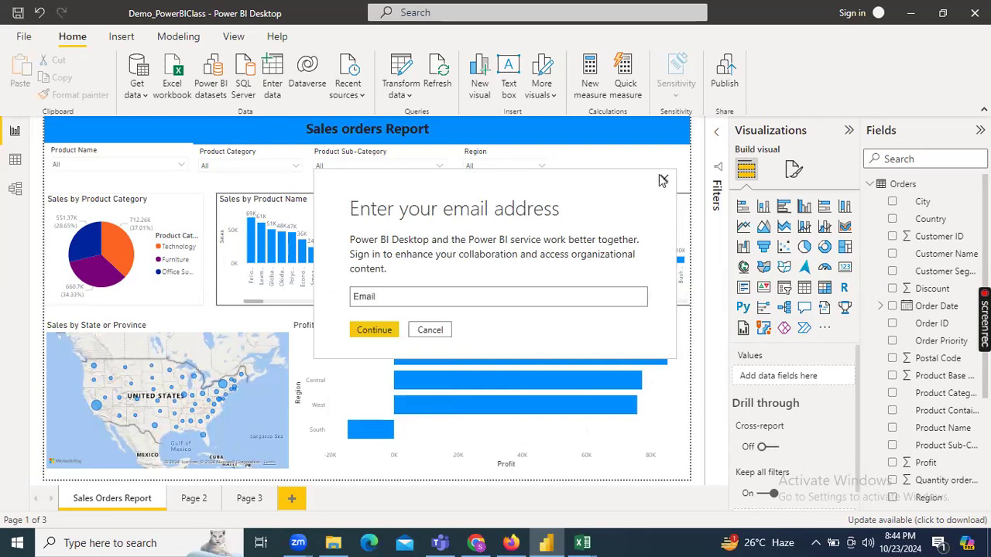
pyautogui.click(664, 181)
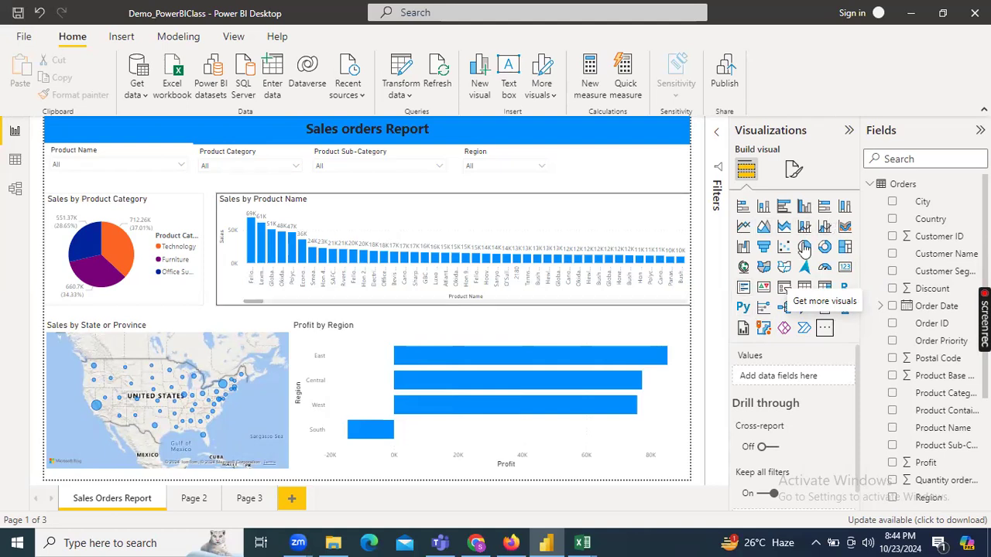
pyautogui.click(824, 328)
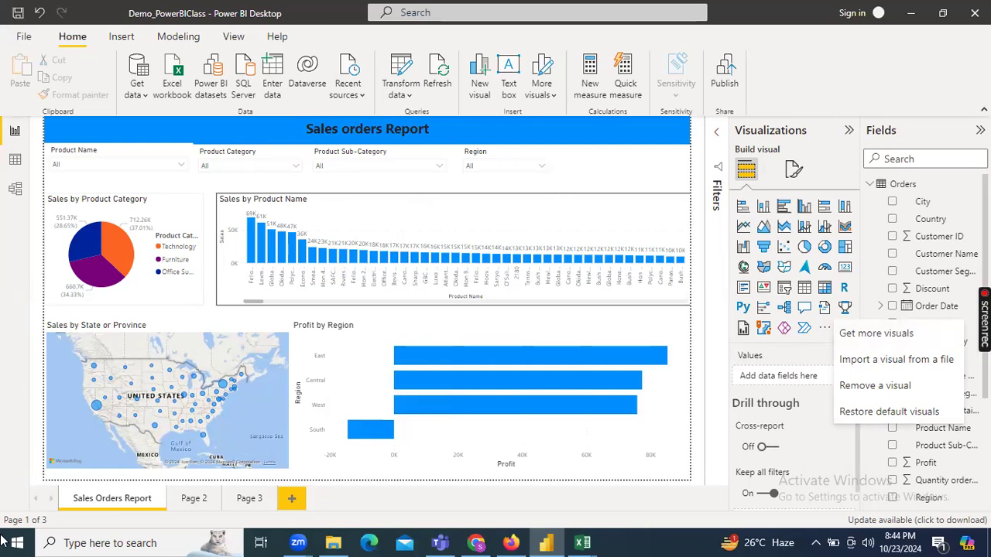
pyautogui.click(639, 166)
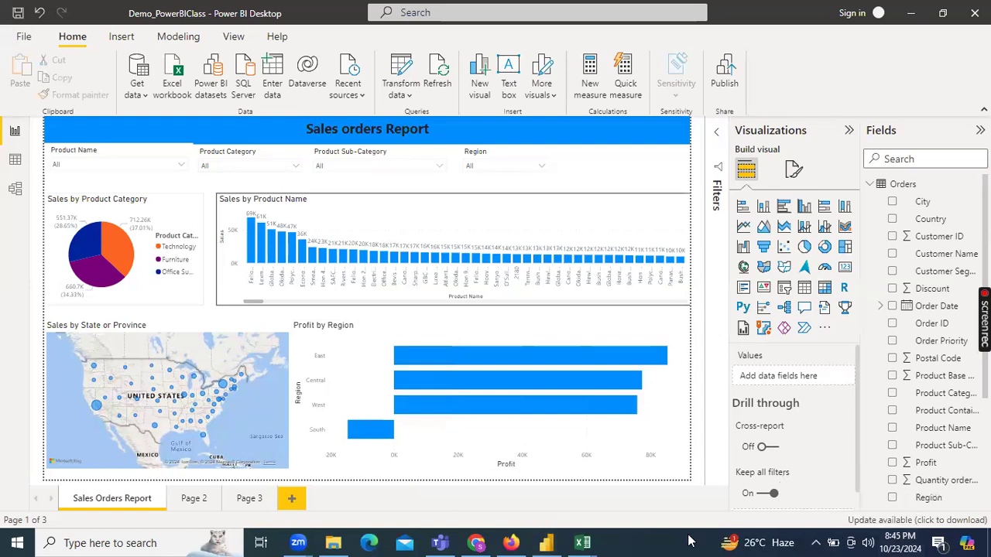
pyautogui.click(916, 542)
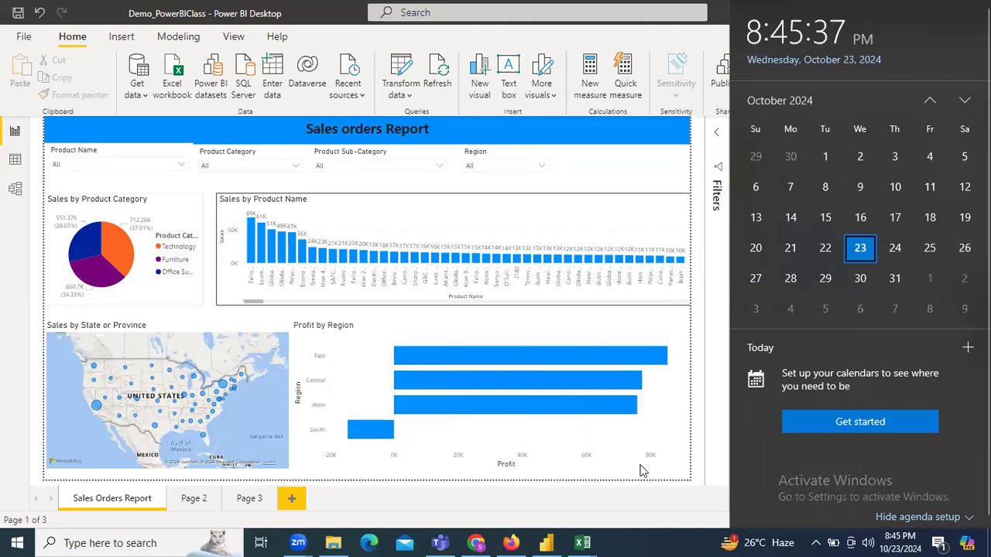
pyautogui.click(448, 353)
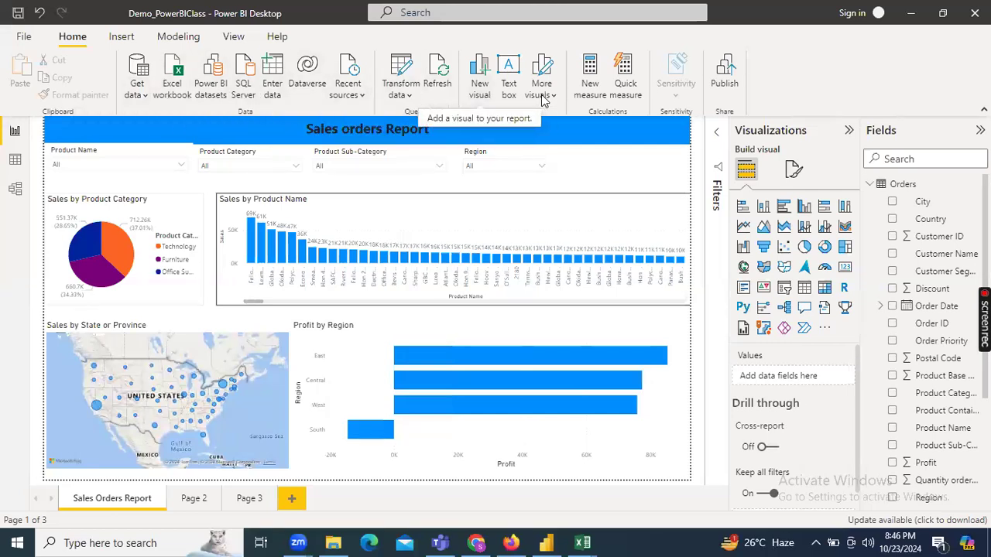
pyautogui.click(120, 38)
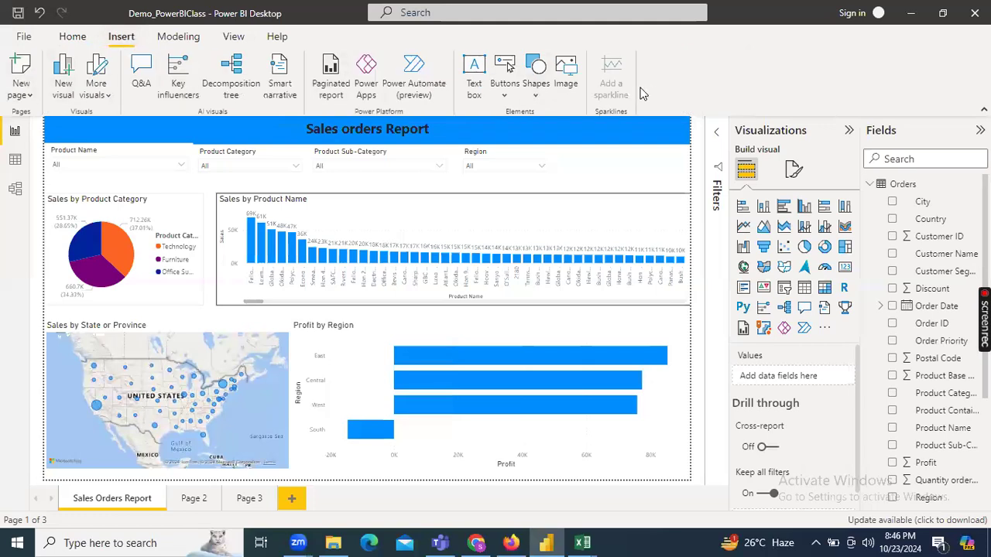
pyautogui.click(180, 38)
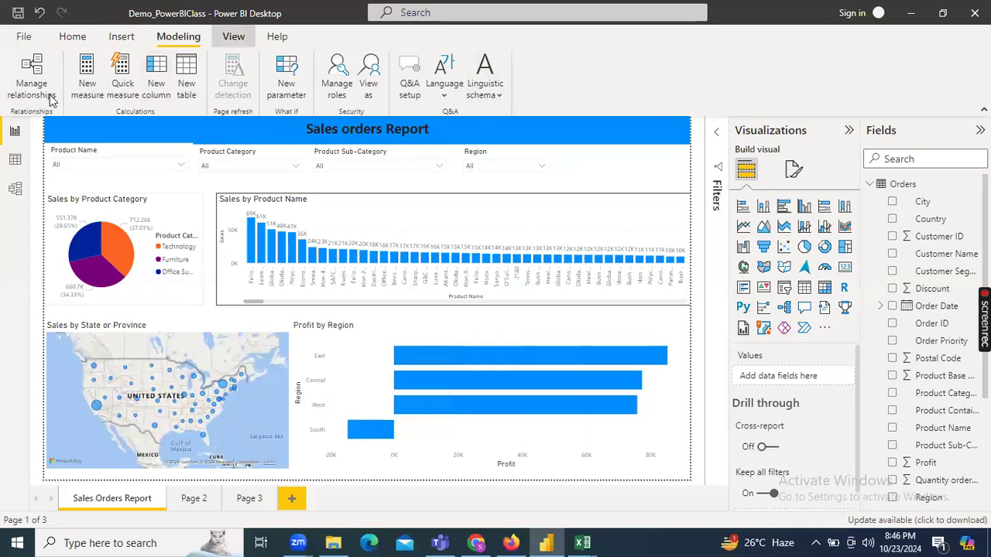
pyautogui.click(233, 37)
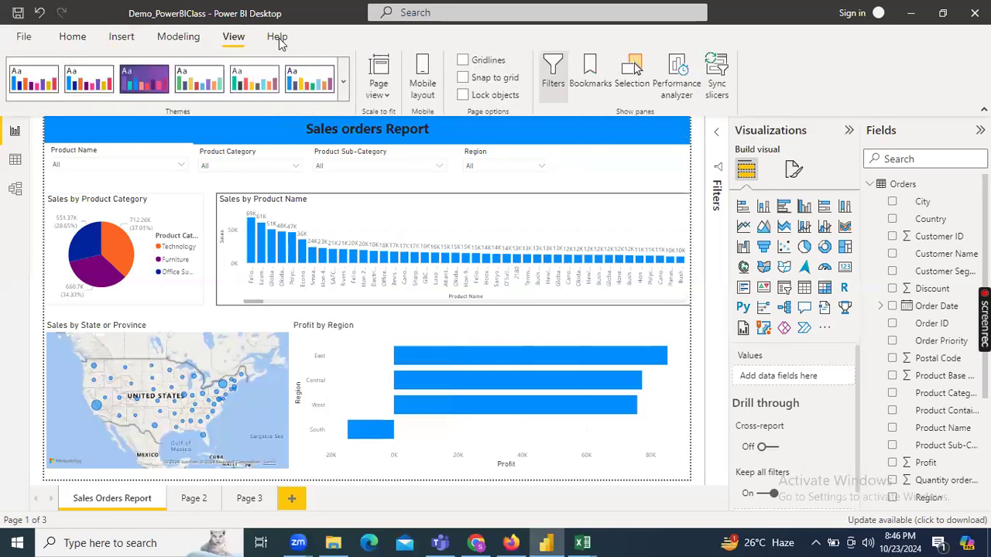
pyautogui.click(72, 36)
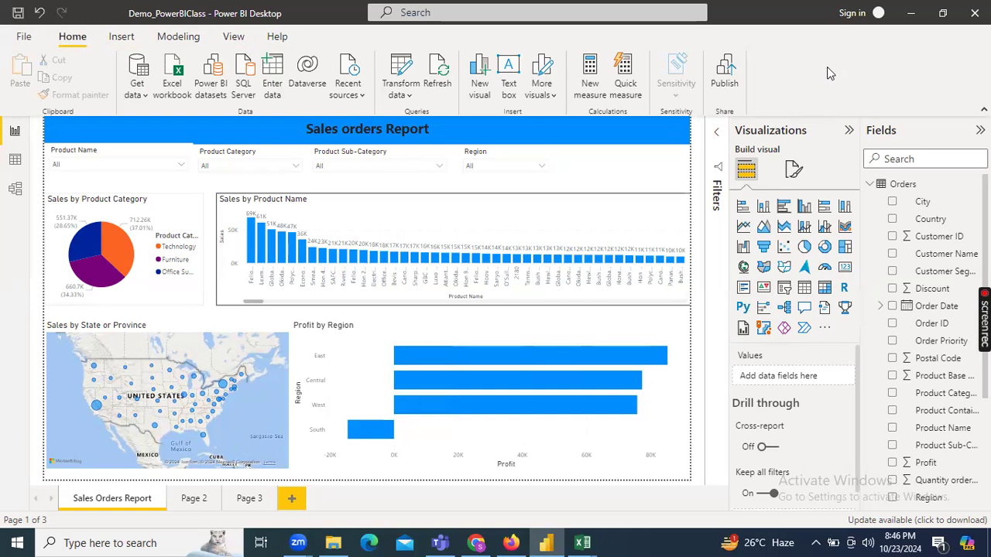
# Step: Examine the Orders table's columns in Data view, from Row ID through to Order ID
pyautogui.click(15, 161)
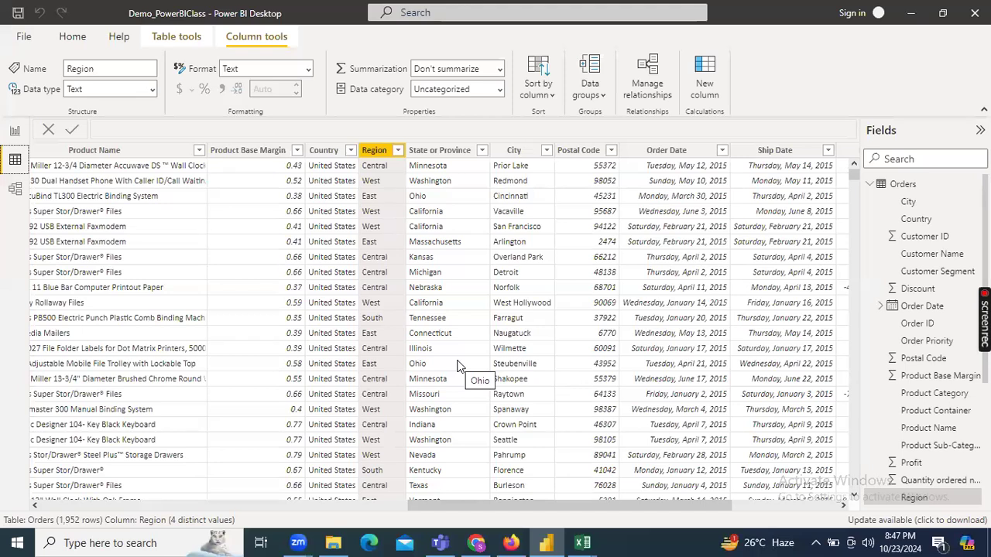
pyautogui.moveTo(459, 505); pyautogui.dragTo(54, 486)
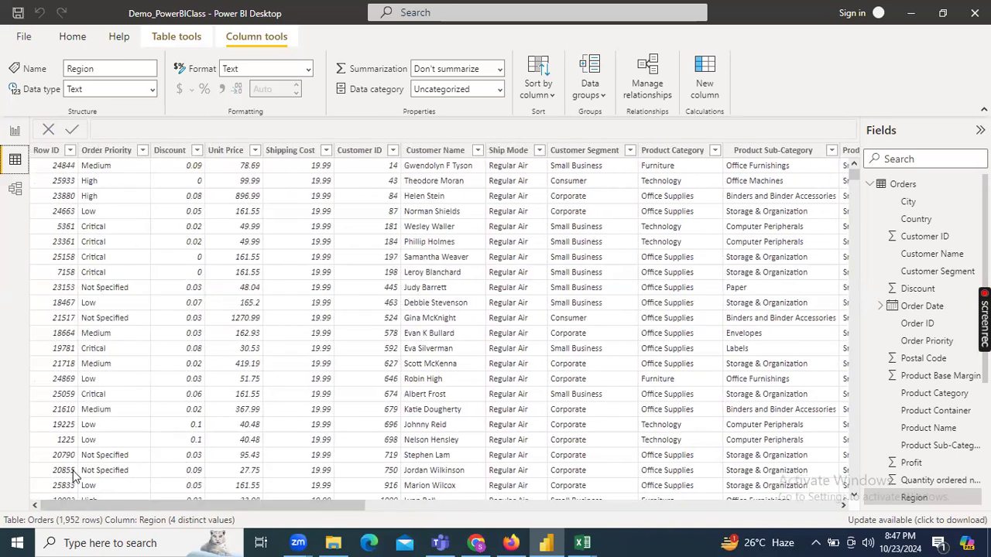
pyautogui.moveTo(100, 507); pyautogui.dragTo(585, 511)
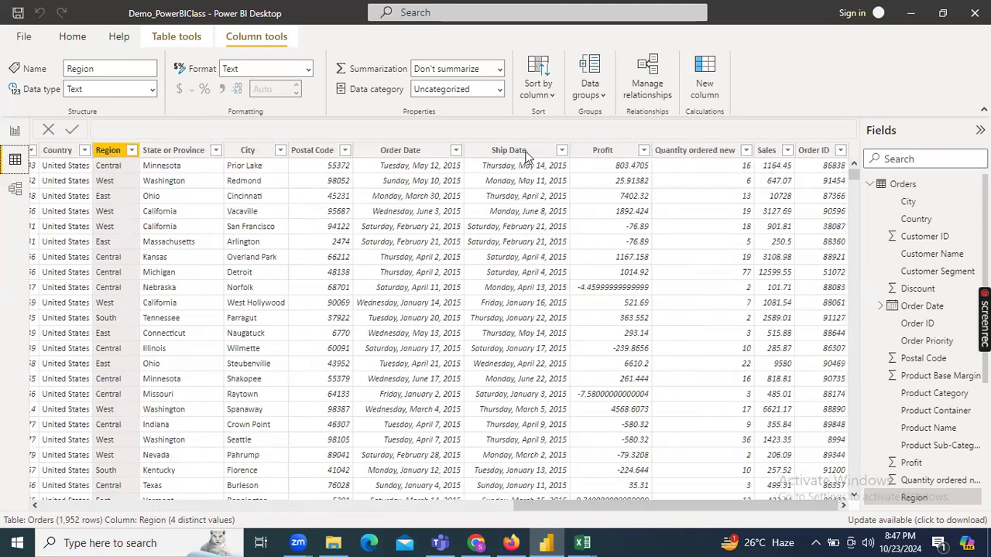
# Step: Add a calculated column named State_City to the Orders table and begin its formula with the CONCATENATE function
pyautogui.click(168, 155)
pyautogui.click(258, 153)
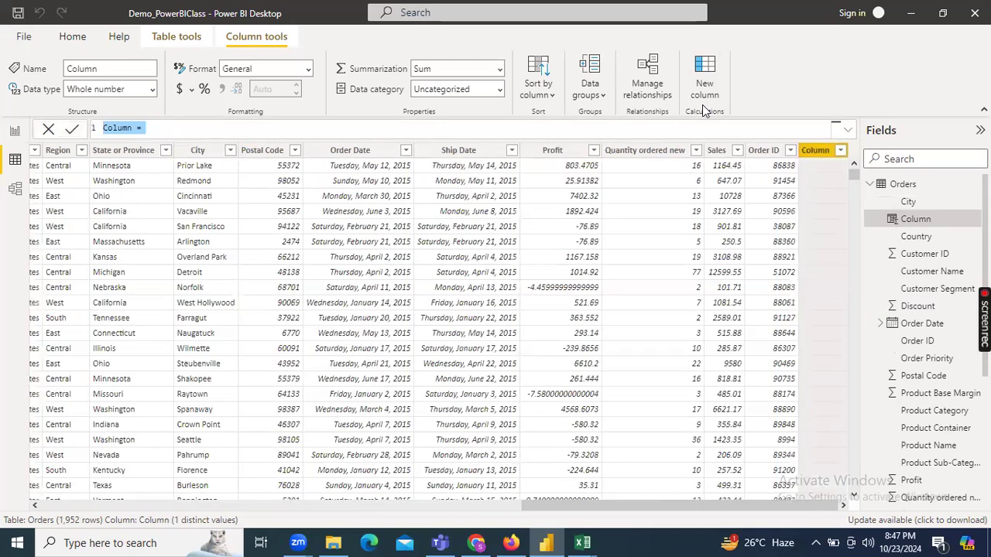
pyautogui.press('BackSpace')
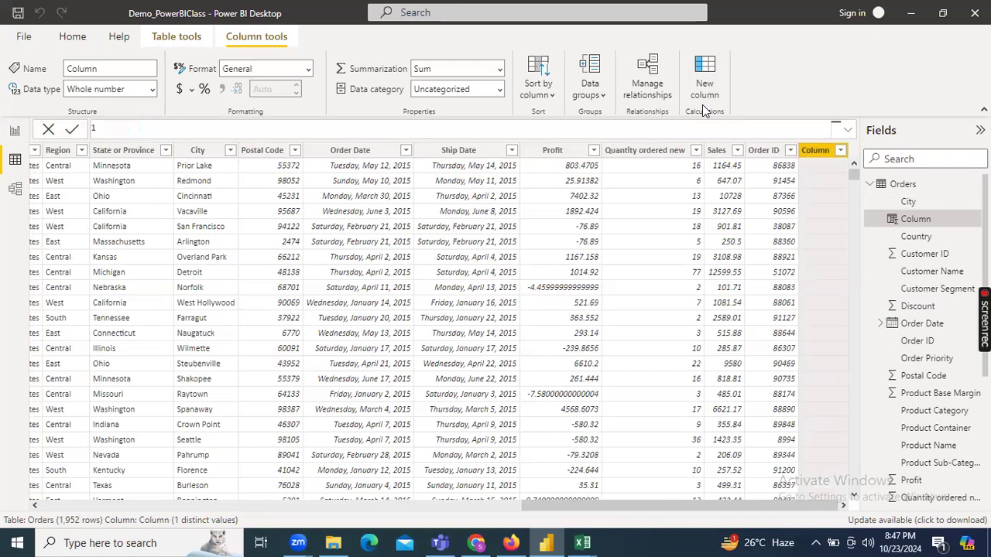
pyautogui.write('State_City=')
pyautogui.write('Conca')
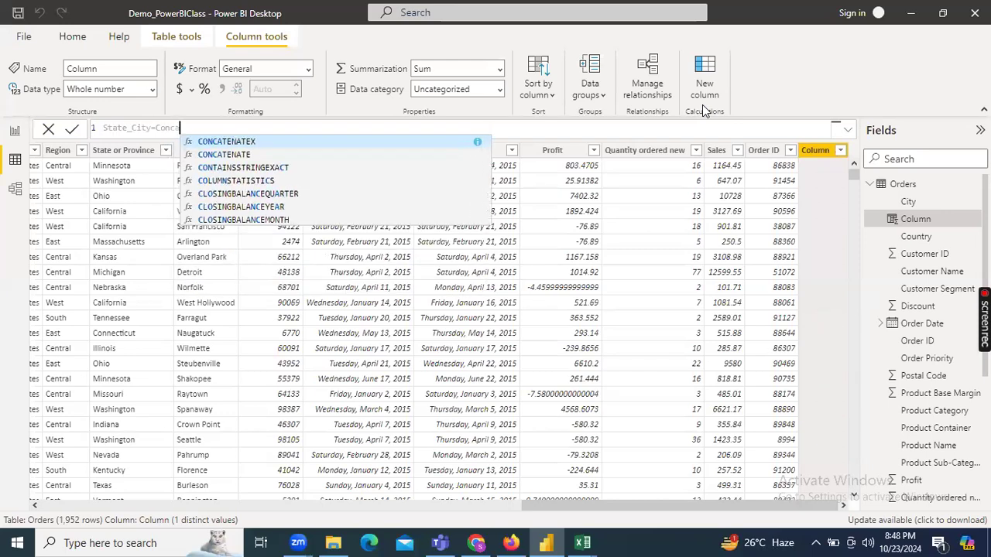
pyautogui.press('Down')
pyautogui.press('Tab')
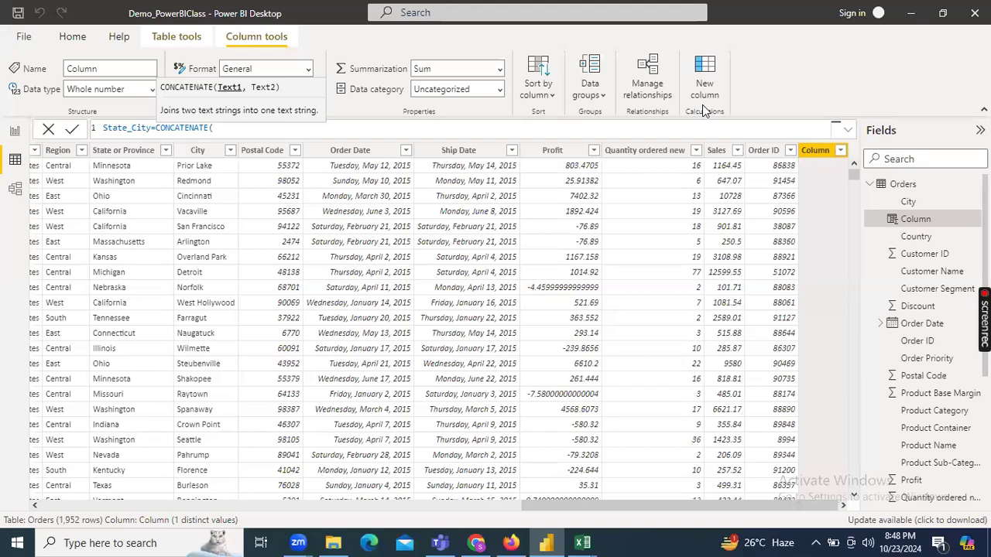
# Step: Complete the CONCATENATE formula with Orders[State or Province] and Orders[City] as its two texts and commit it
pyautogui.write('Sate')
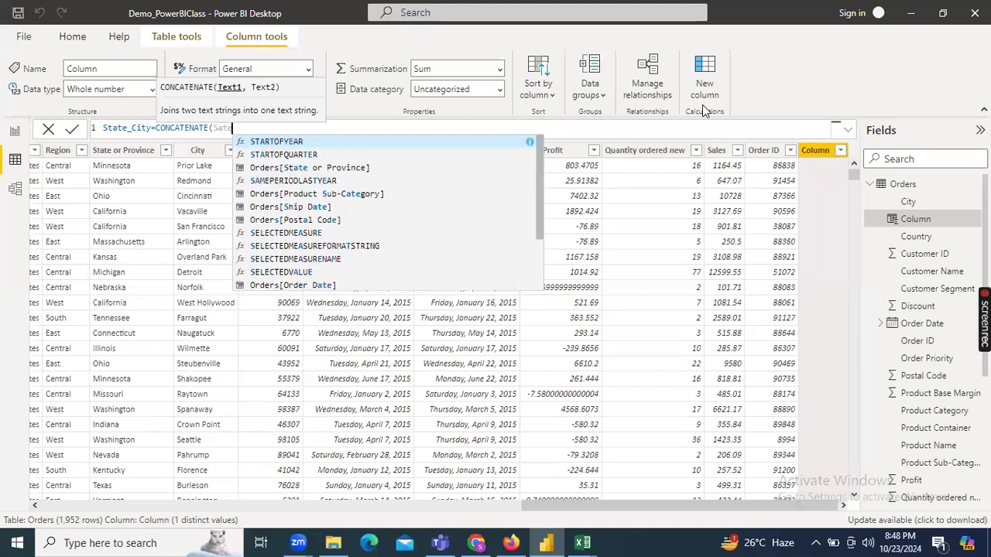
pyautogui.click(371, 167)
pyautogui.write(',')
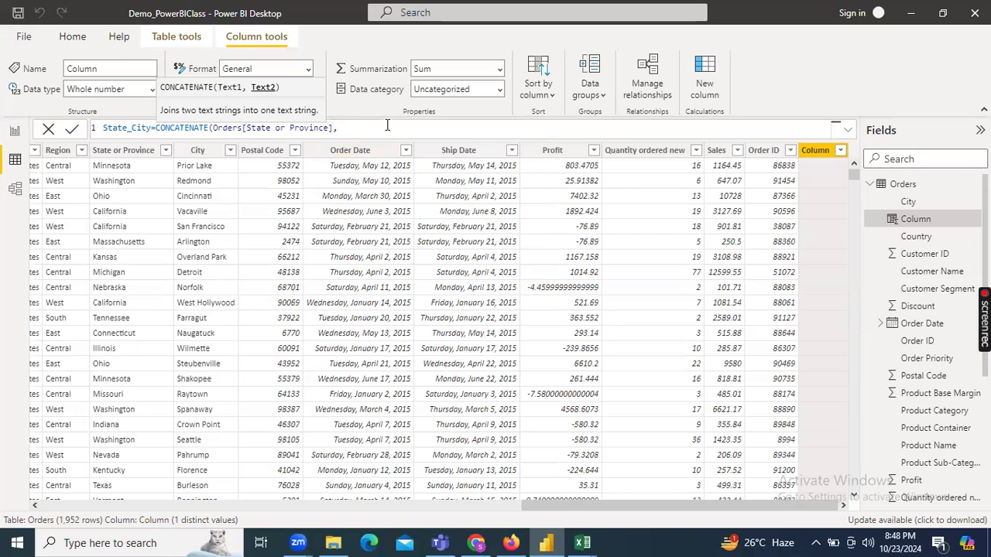
pyautogui.write('cit')
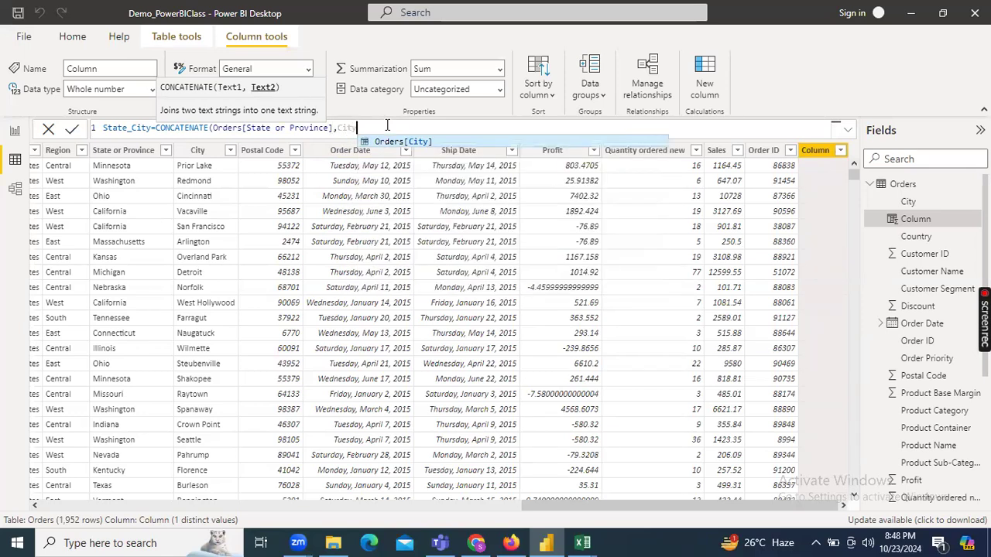
pyautogui.press('Tab')
pyautogui.write(')')
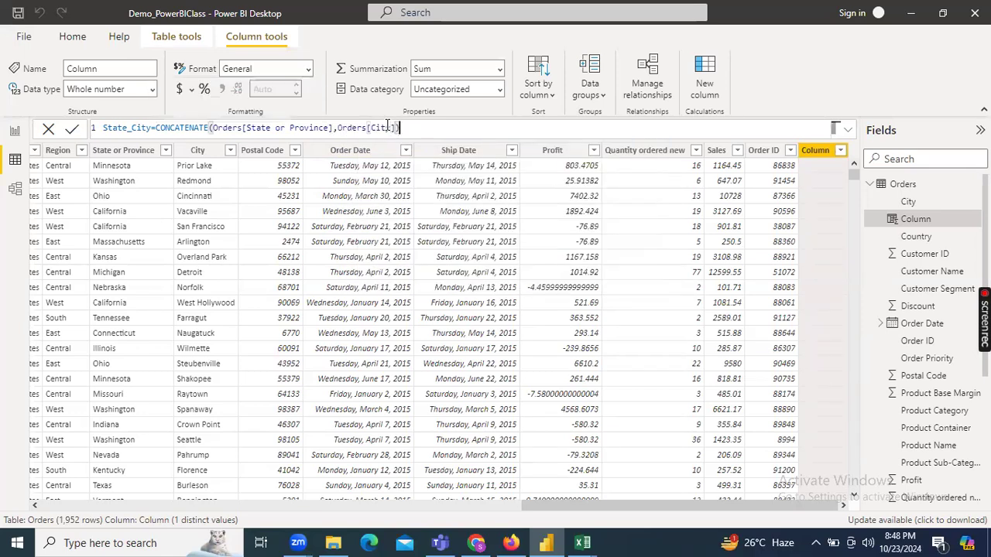
pyautogui.press('Return')
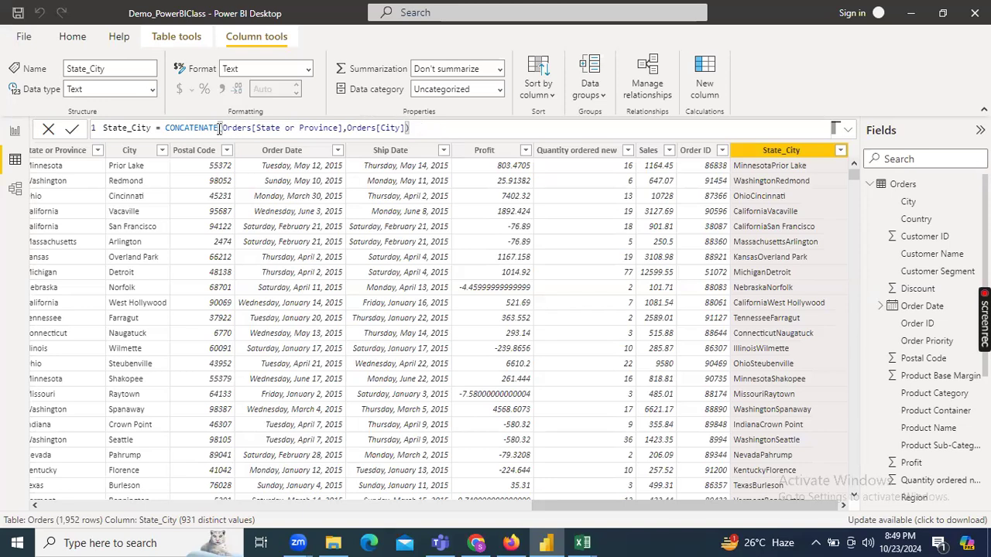
# Step: Try to replace the State_City column's CONCATENATE expression with Orders[State or Province] & City
pyautogui.moveTo(168, 128); pyautogui.dragTo(417, 129)
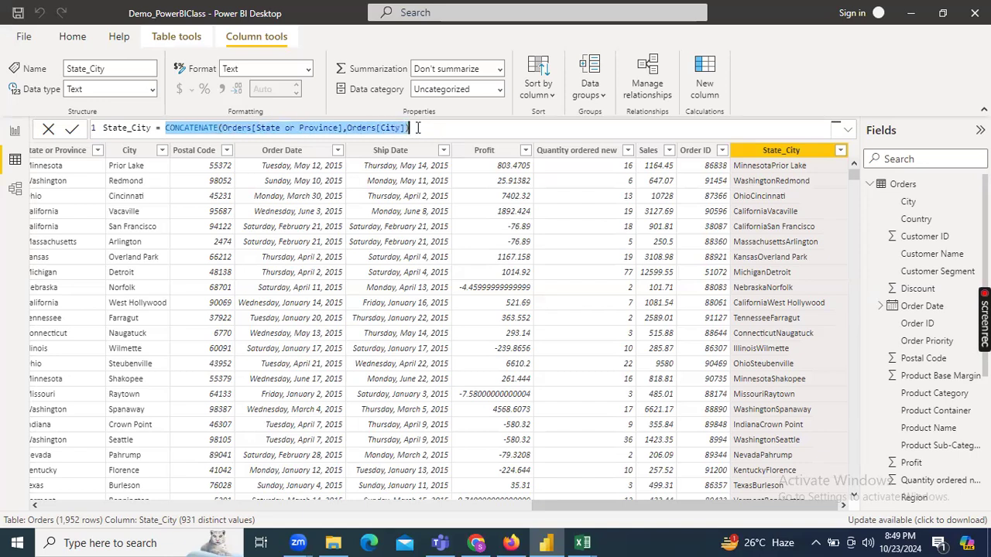
pyautogui.press('BackSpace')
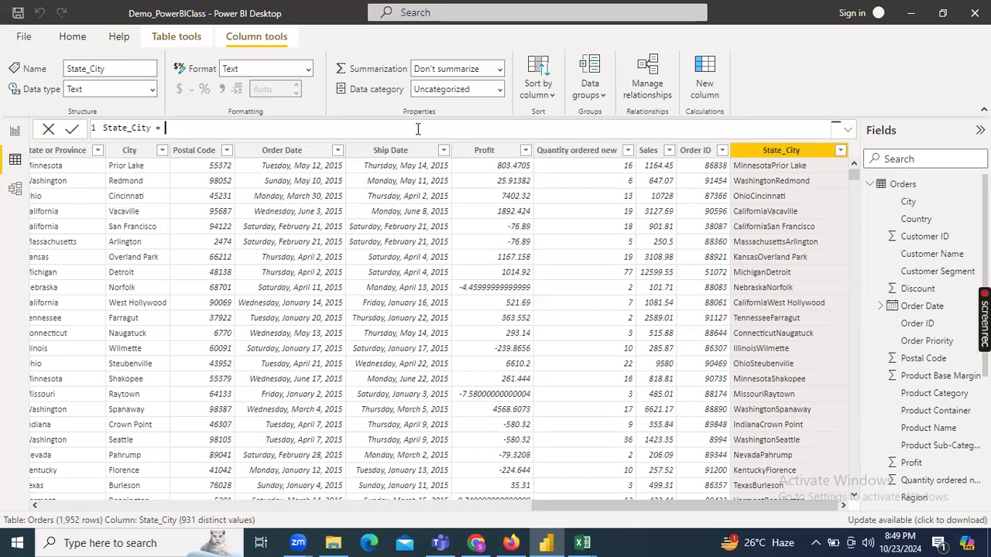
pyautogui.write('tate')
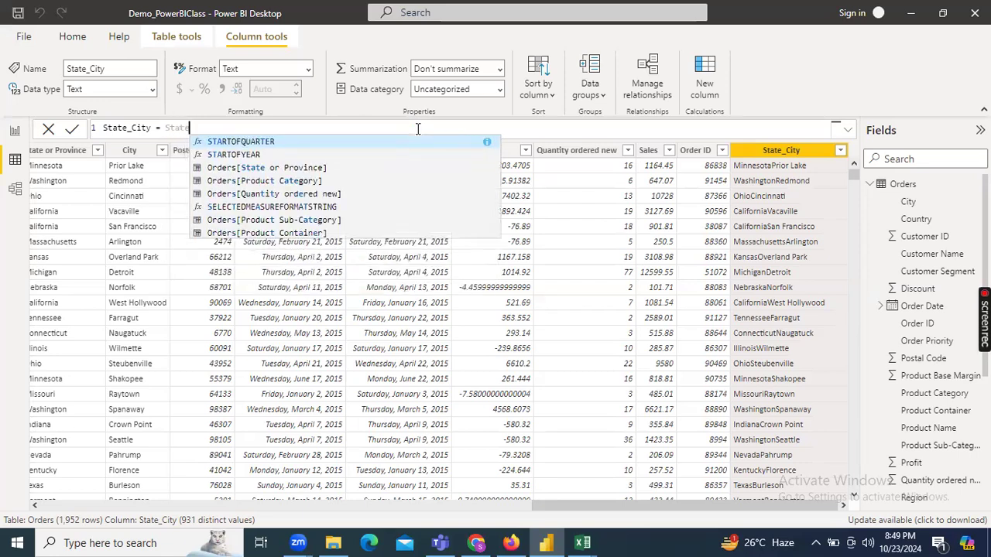
pyautogui.click(325, 169)
pyautogui.write('& ')
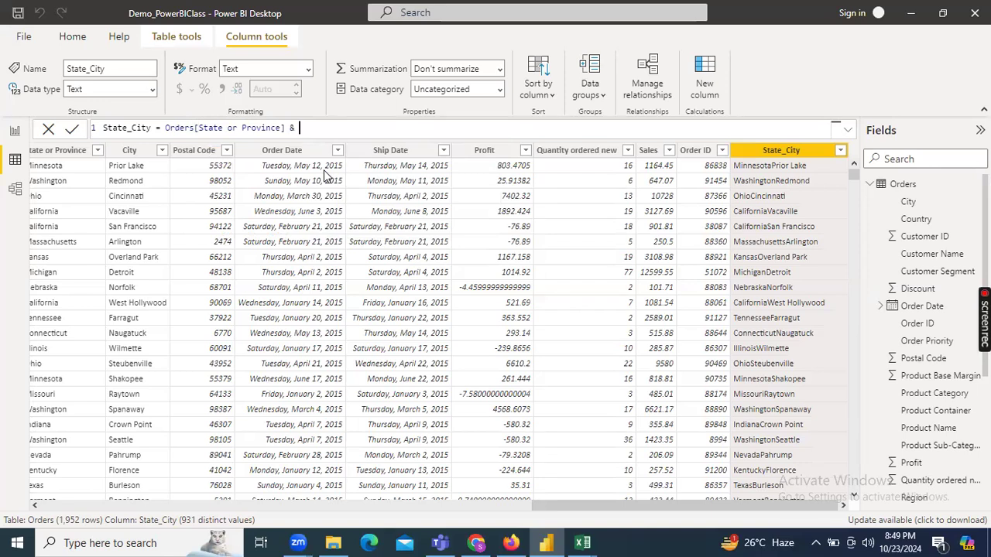
pyautogui.write('City')
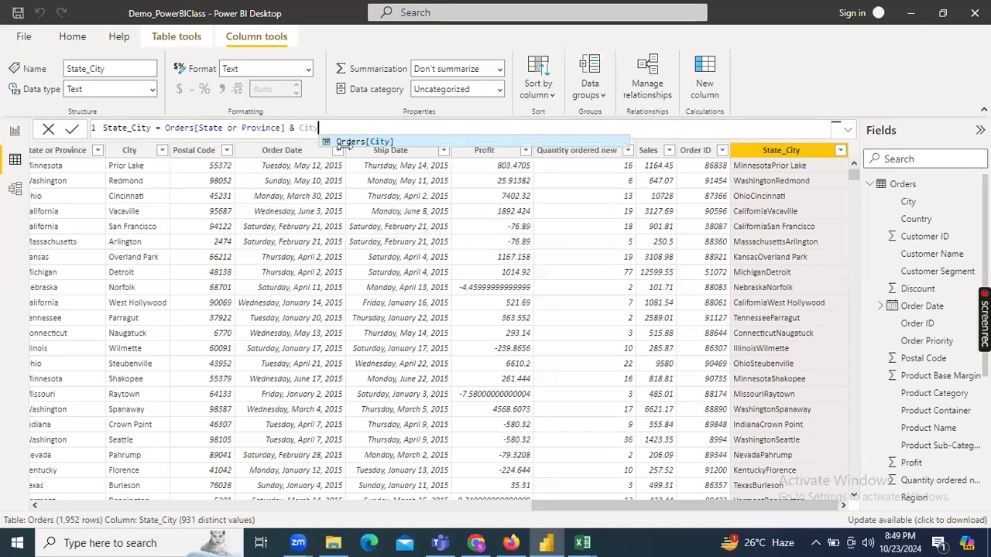
pyautogui.click(324, 131)
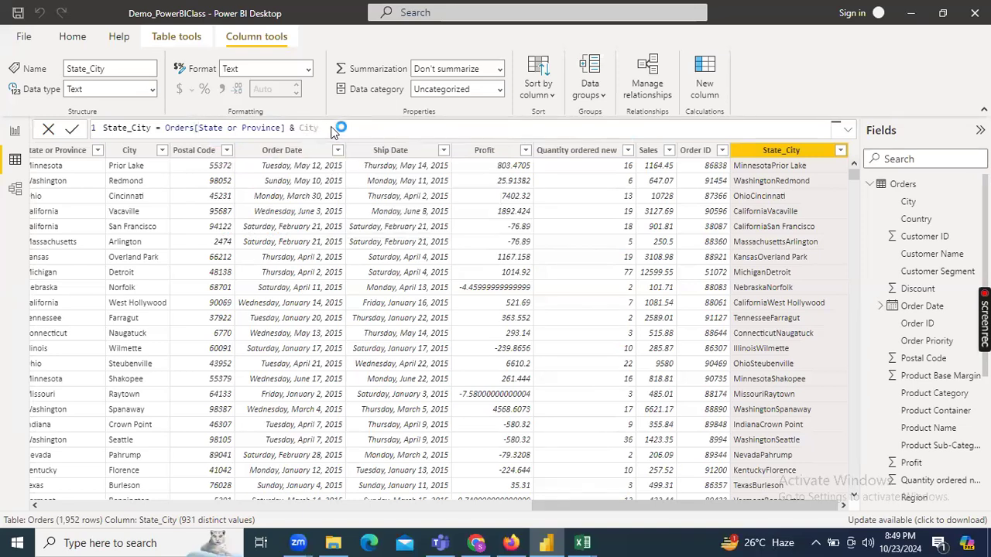
pyautogui.press('Return')
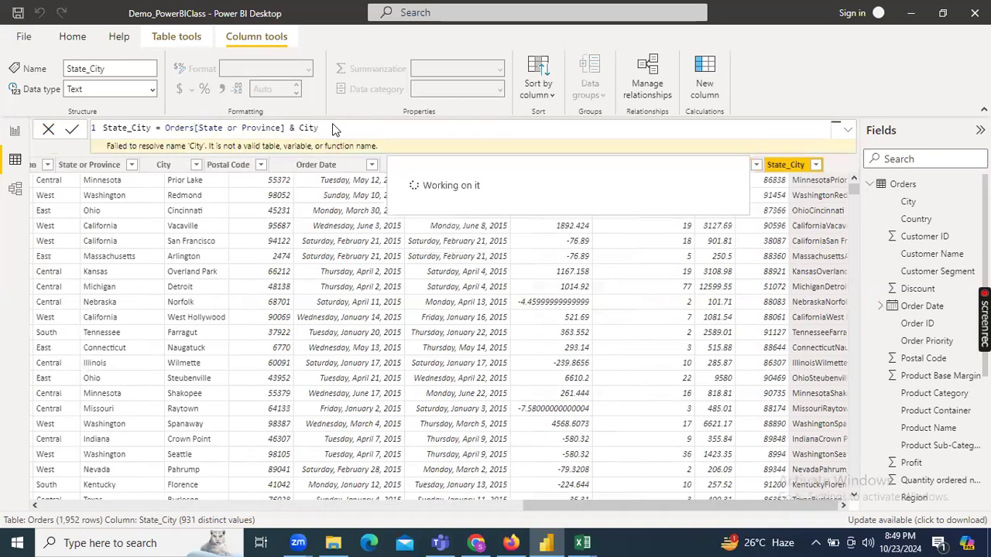
# Step: Correct the State_City formula to Orders[State or Province] & " - " & Orders[City] and commit it
pyautogui.click(335, 126)
pyautogui.press('BackSpace')
pyautogui.press('BackSpace')
pyautogui.press('BackSpace')
pyautogui.press('BackSpace')
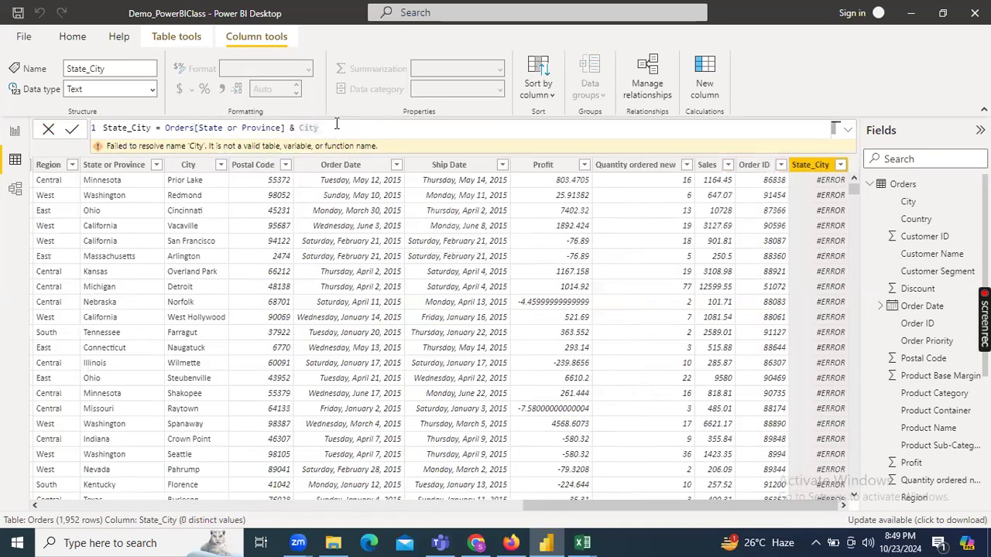
pyautogui.write('""')
pyautogui.write('-')
pyautogui.press('Left')
pyautogui.press('Right')
pyautogui.write('" & Cit')
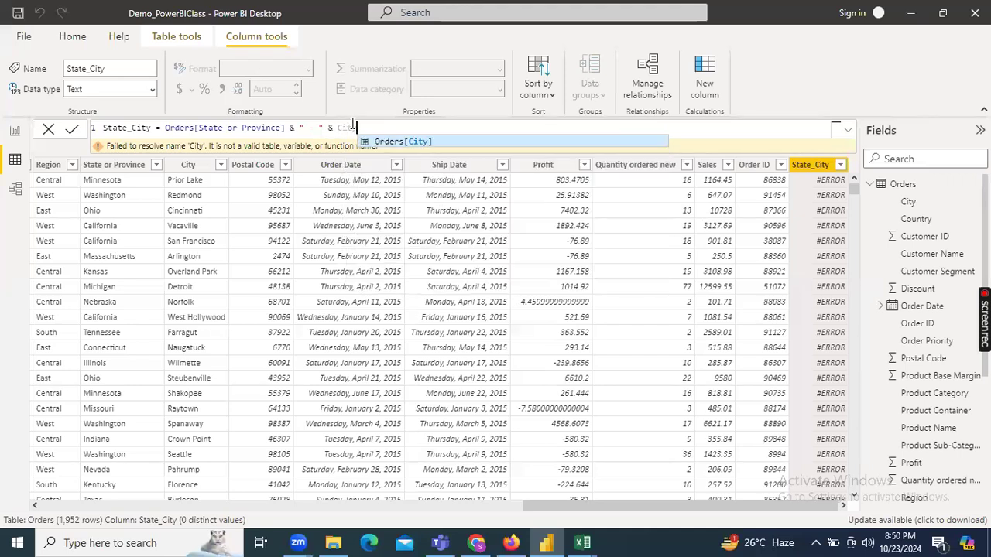
pyautogui.press('Tab')
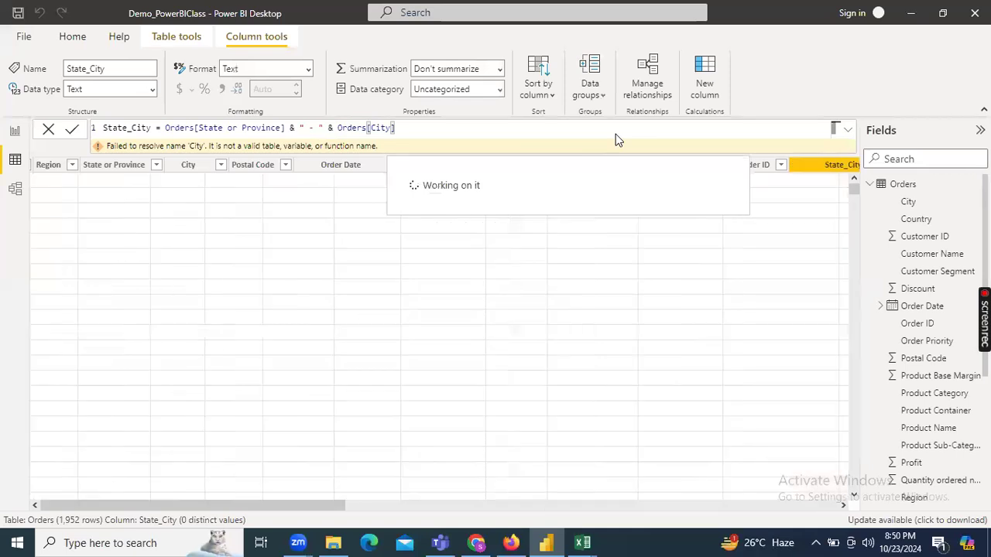
pyautogui.moveTo(402, 128); pyautogui.dragTo(162, 129)
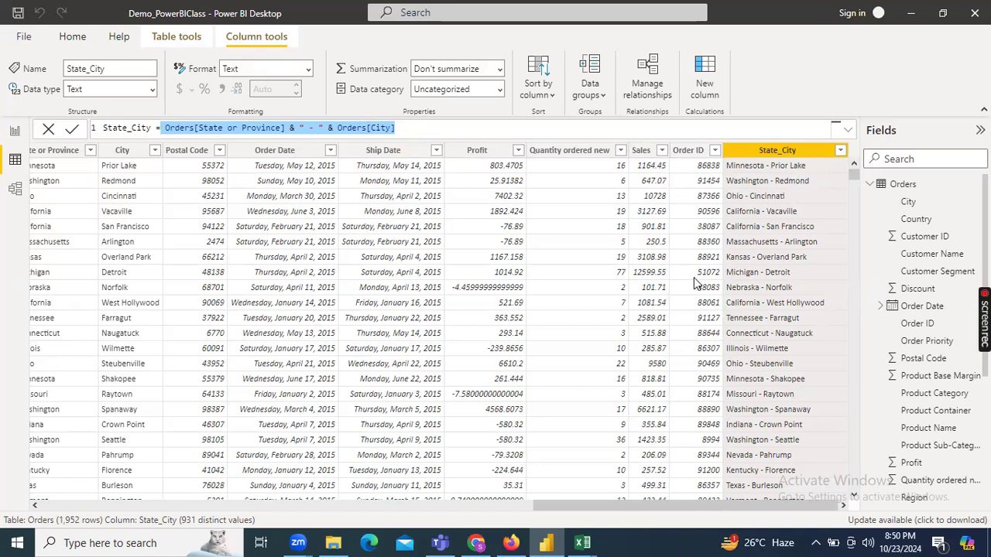
# Step: Switch to the DATEDIFF reference page in Chrome, collapse Time intelligence functions and look through the DAX function categories
pyautogui.click(385, 153)
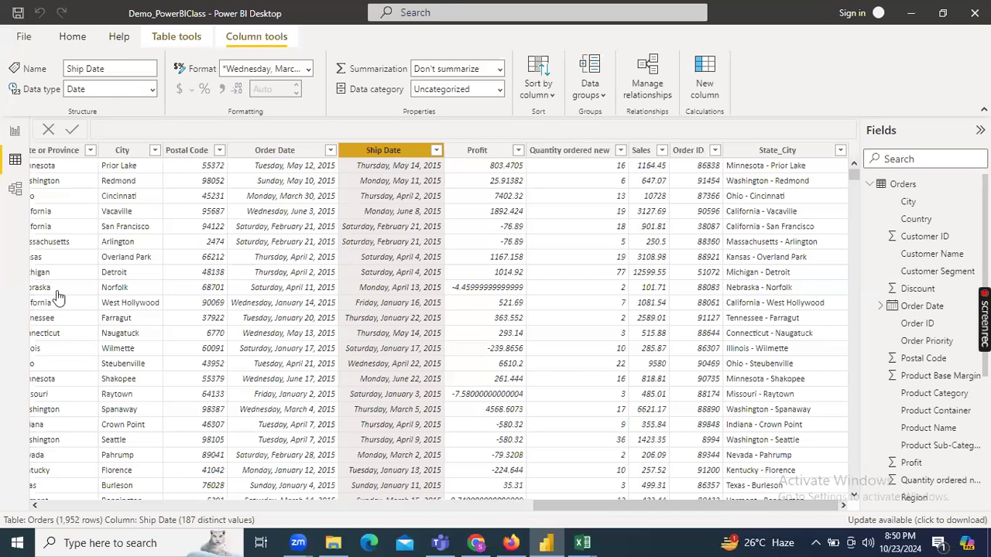
pyautogui.hotkey('alt', 'Tab')
pyautogui.scroll(10, 81, 310)
pyautogui.scroll(-2, 81, 310)
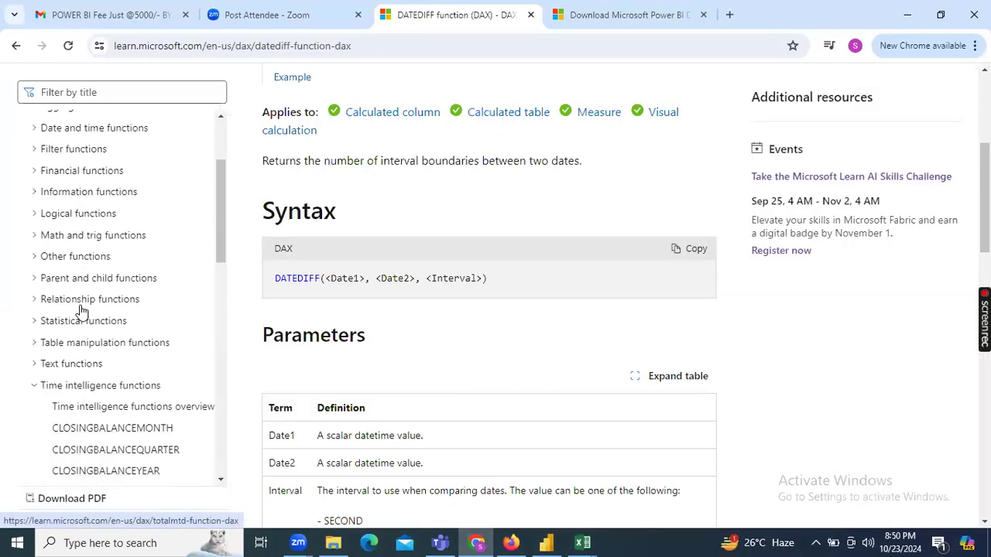
pyautogui.click(33, 307)
pyautogui.scroll(3, 130, 309)
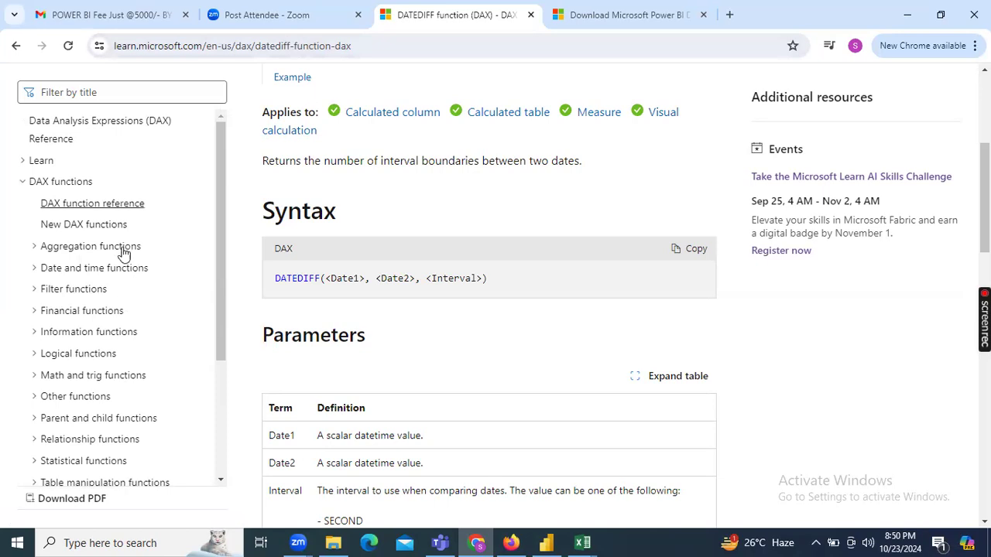
pyautogui.scroll(-3, 85, 207)
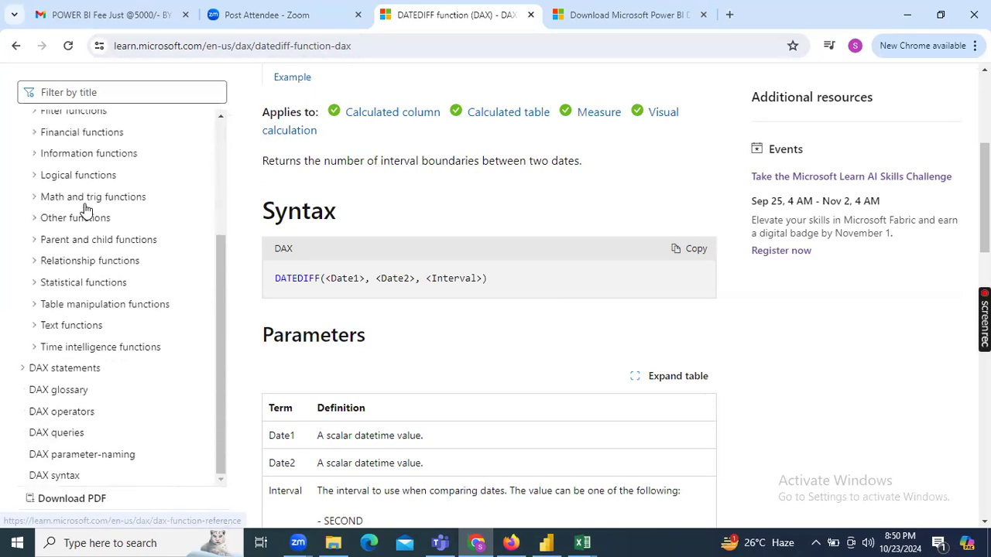
pyautogui.scroll(2, 86, 207)
pyautogui.scroll(1, 85, 207)
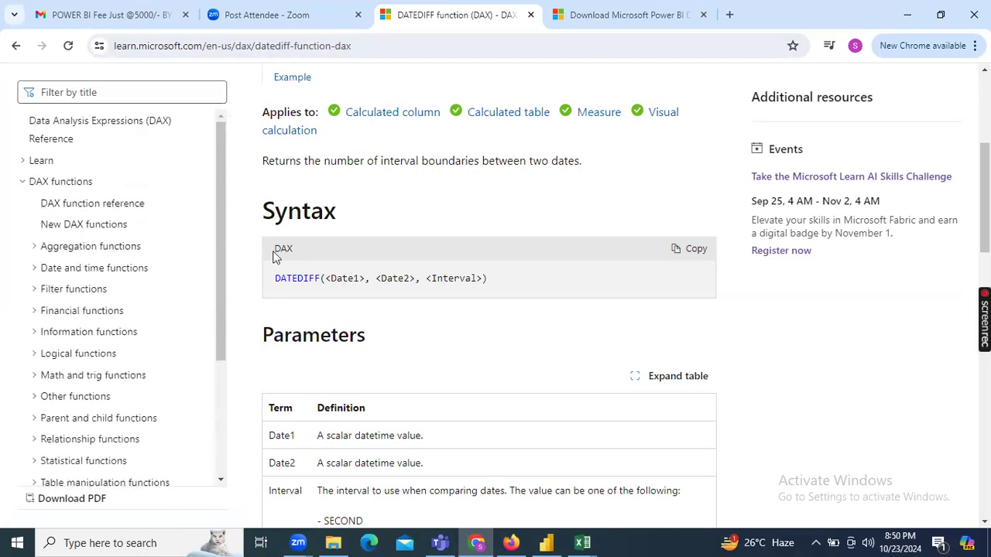
# Step: Expand the Date and time functions category and look through its functions
pyautogui.click(59, 249)
pyautogui.click(38, 255)
pyautogui.click(100, 273)
pyautogui.scroll(-6, 104, 271)
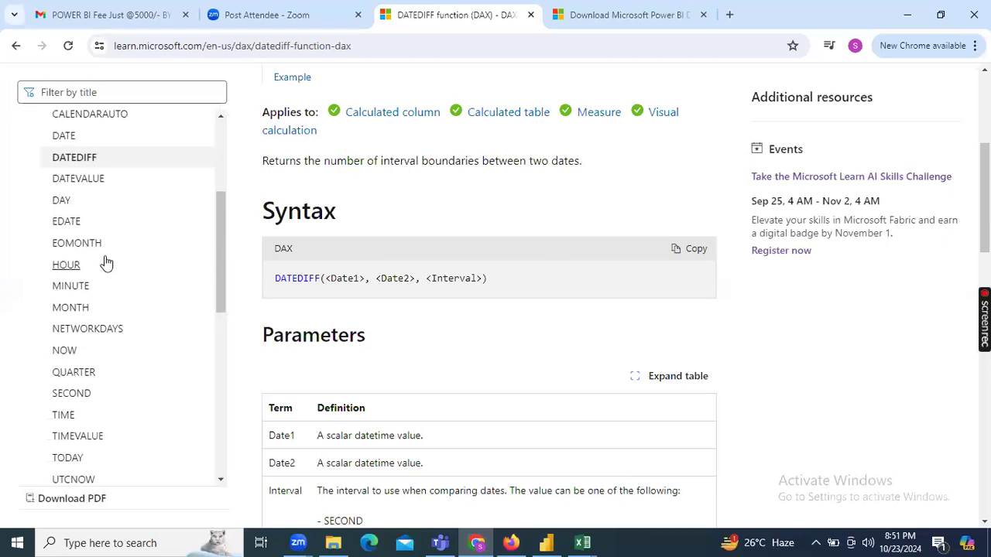
pyautogui.scroll(-3, 85, 232)
pyautogui.scroll(1, 54, 197)
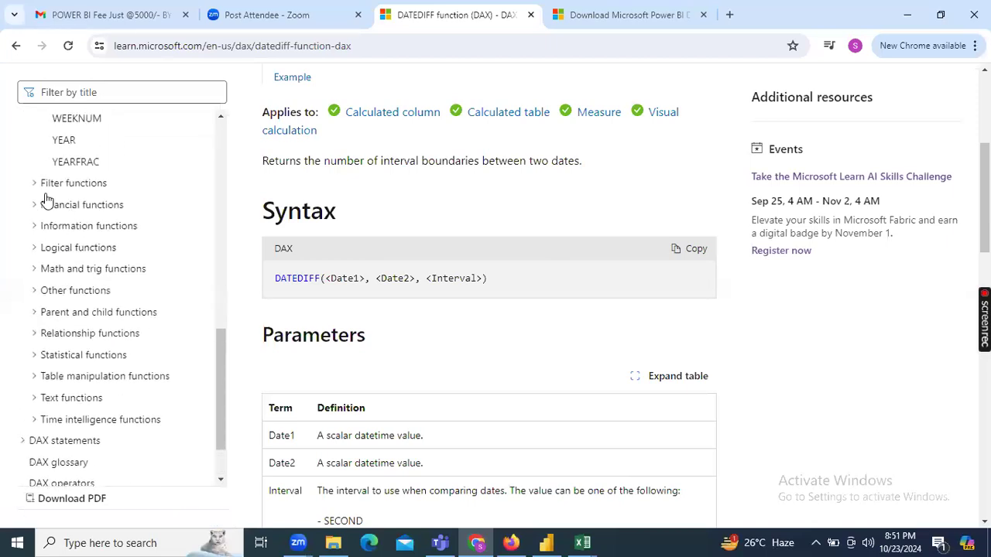
# Step: Expand the Filter functions and Financial functions categories and look through their functions
pyautogui.click(35, 186)
pyautogui.scroll(-7, 106, 215)
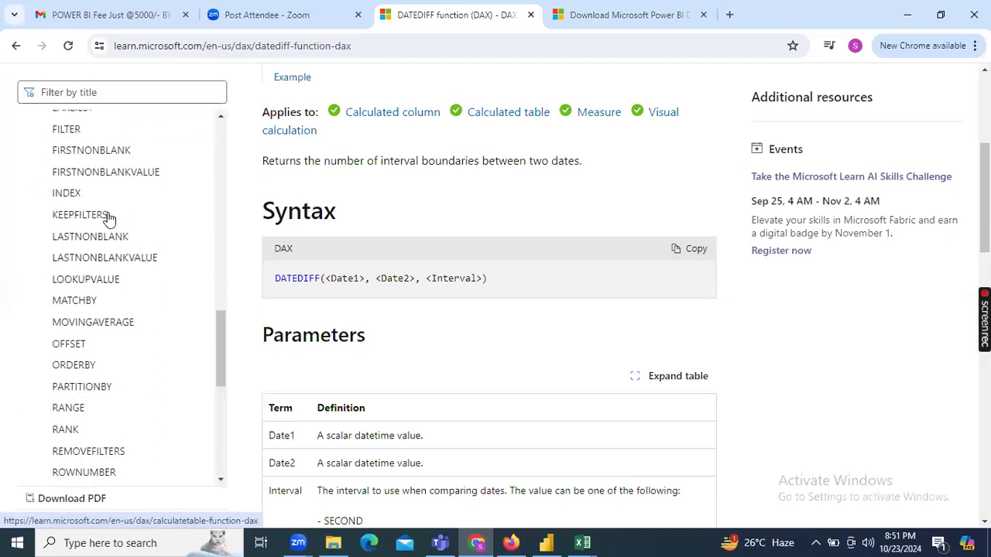
pyautogui.scroll(-1, 108, 220)
pyautogui.click(35, 198)
pyautogui.scroll(-6, 88, 211)
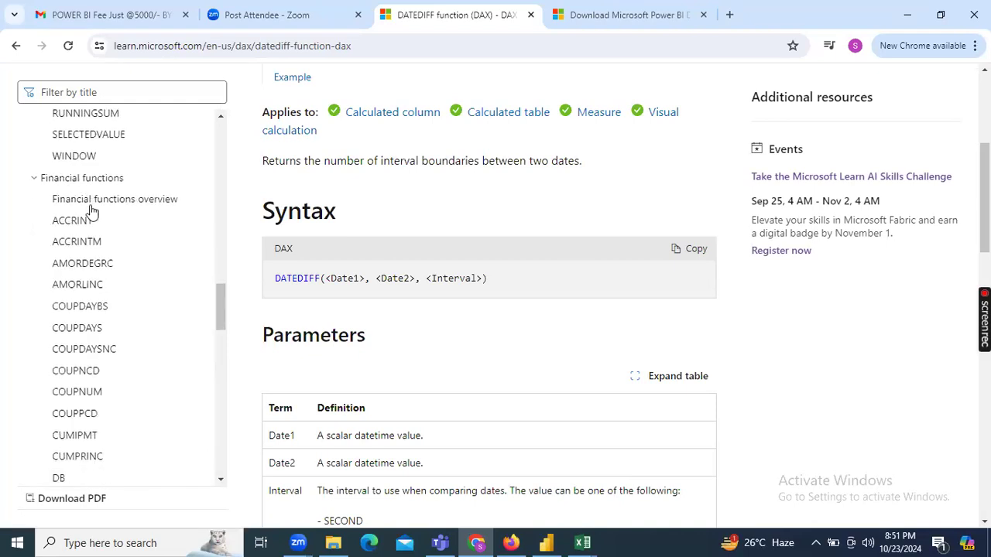
pyautogui.scroll(-8, 91, 211)
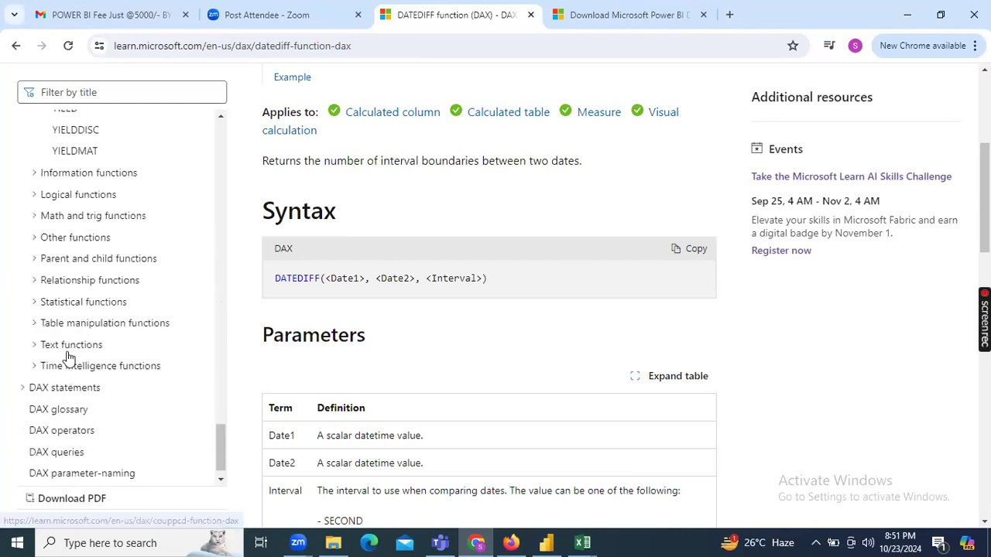
# Step: Briefly view the Logical, Table manipulation and Text function categories, collapsing each again
pyautogui.click(43, 197)
pyautogui.click(35, 200)
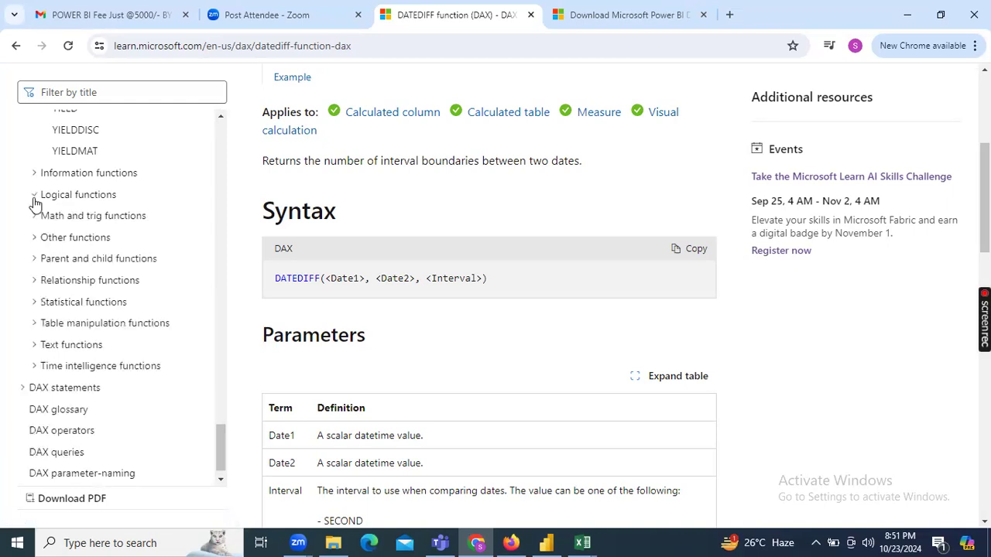
pyautogui.click(31, 329)
pyautogui.click(33, 328)
pyautogui.click(35, 346)
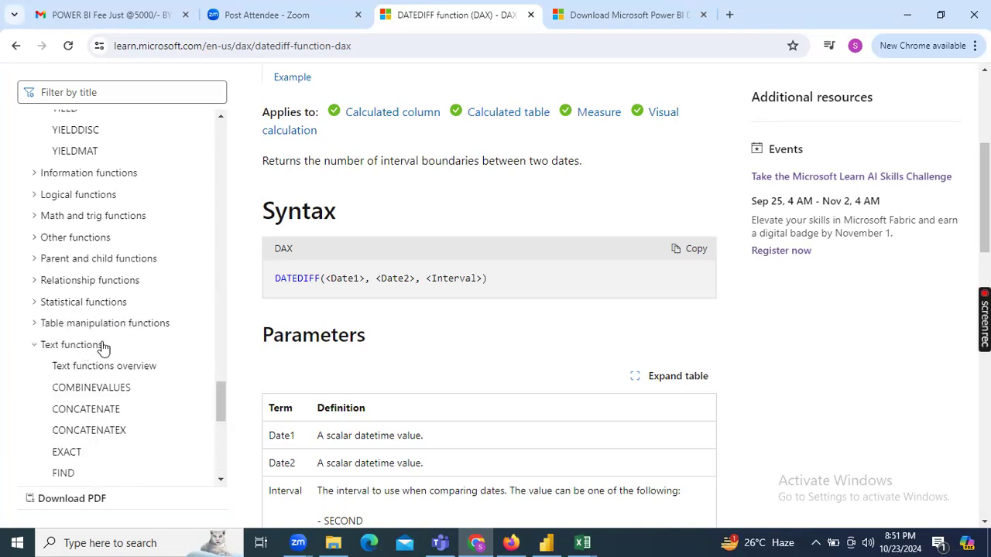
pyautogui.click(36, 345)
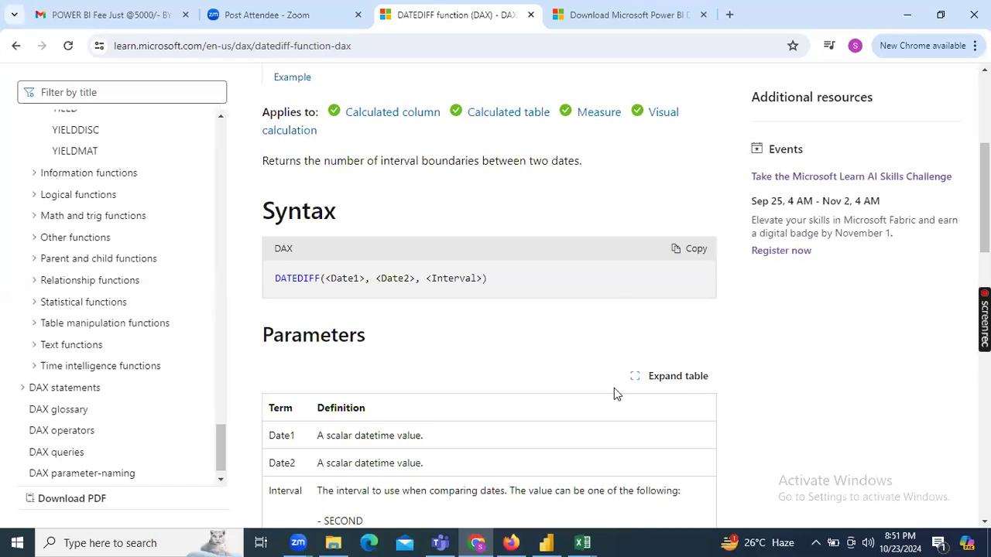
# Step: Examine the DATEDIFF function's example query, parameters and allowed interval values
pyautogui.scroll(-10, 614, 388)
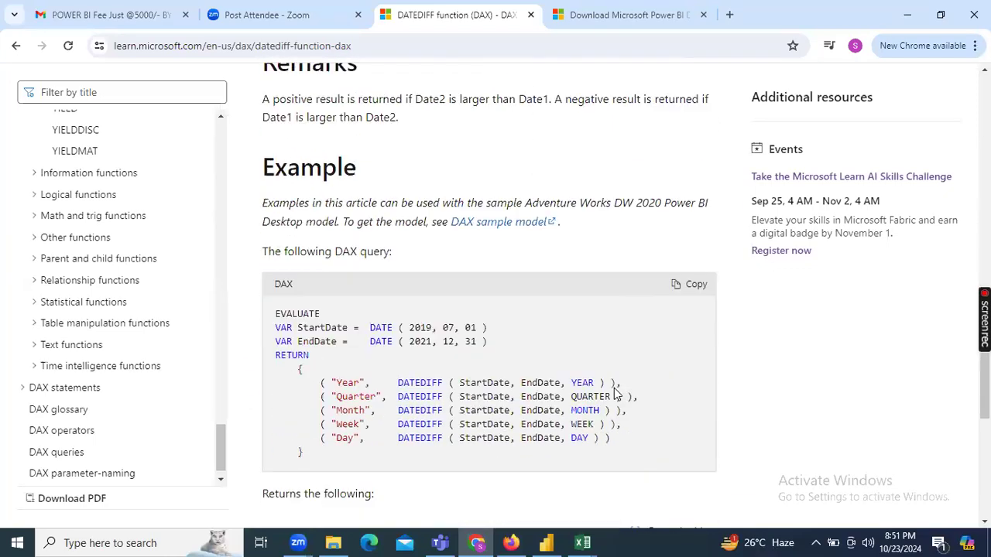
pyautogui.scroll(-2, 614, 393)
pyautogui.scroll(9, 613, 394)
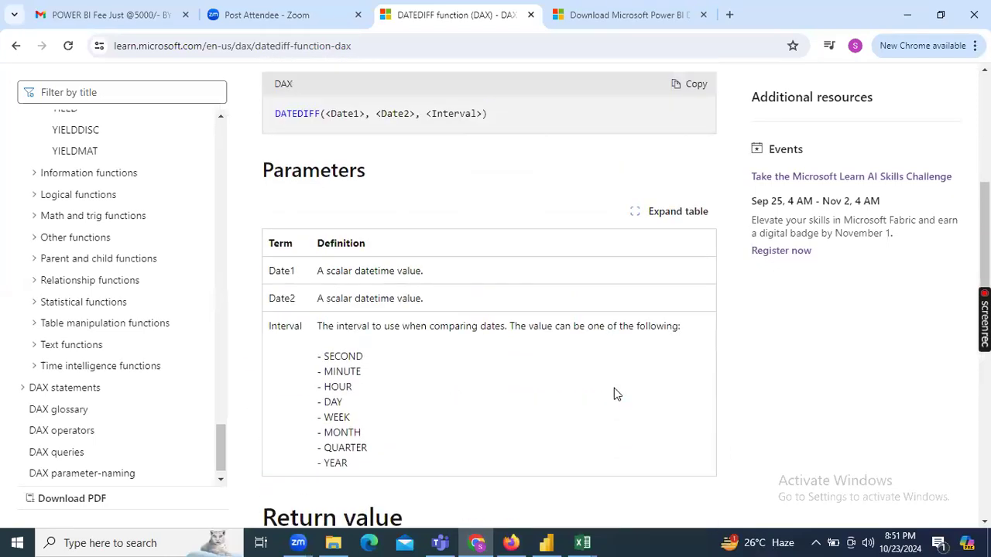
# Step: Switch to Power BI Desktop, look at the Order Date column in the Orders table, and return to the Sales Orders Report page
pyautogui.scroll(5, 614, 394)
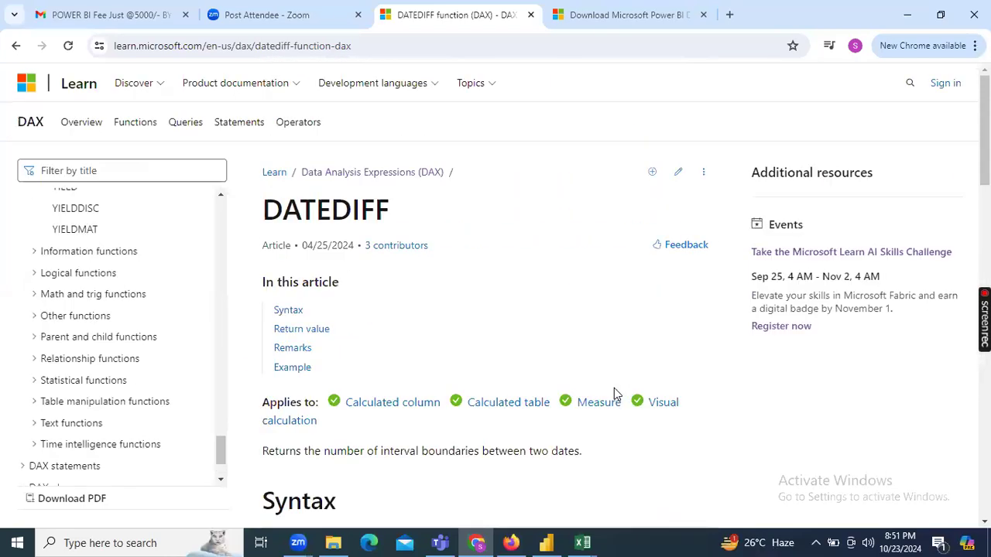
pyautogui.click(546, 541)
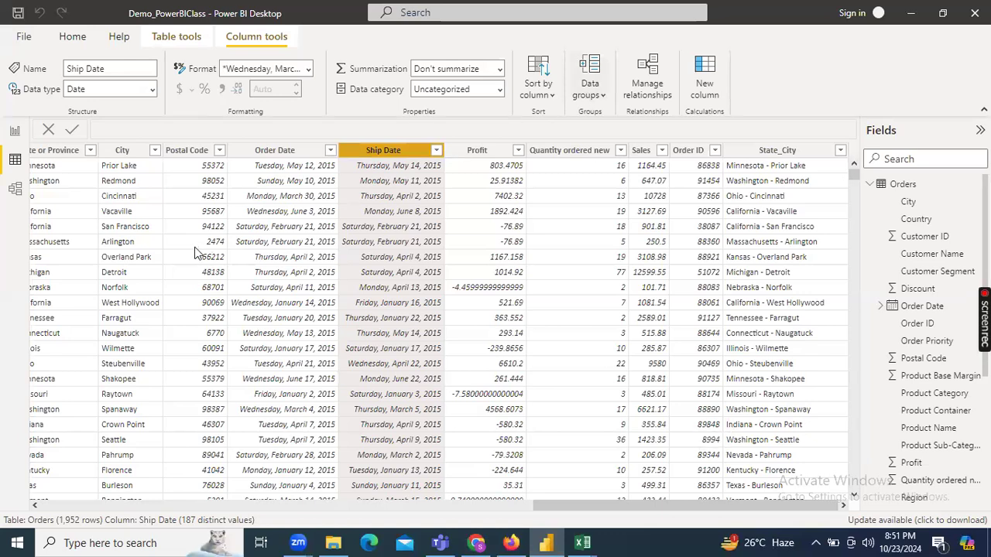
pyautogui.click(277, 151)
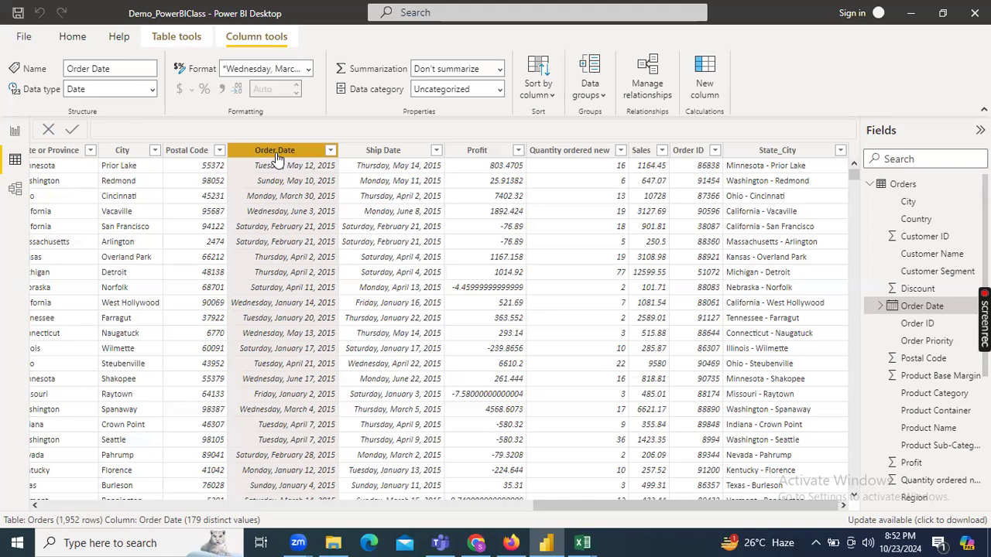
pyautogui.click(13, 134)
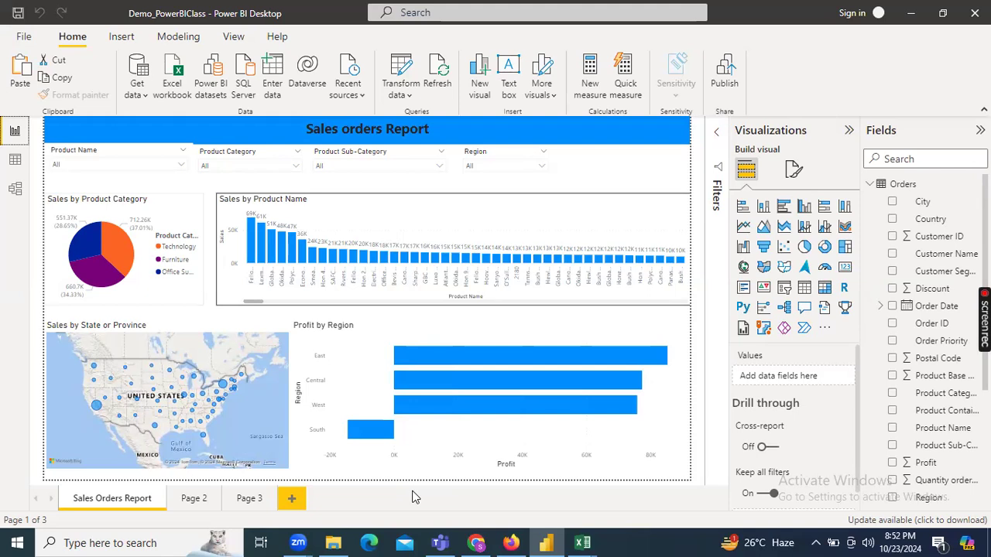
pyautogui.click(910, 539)
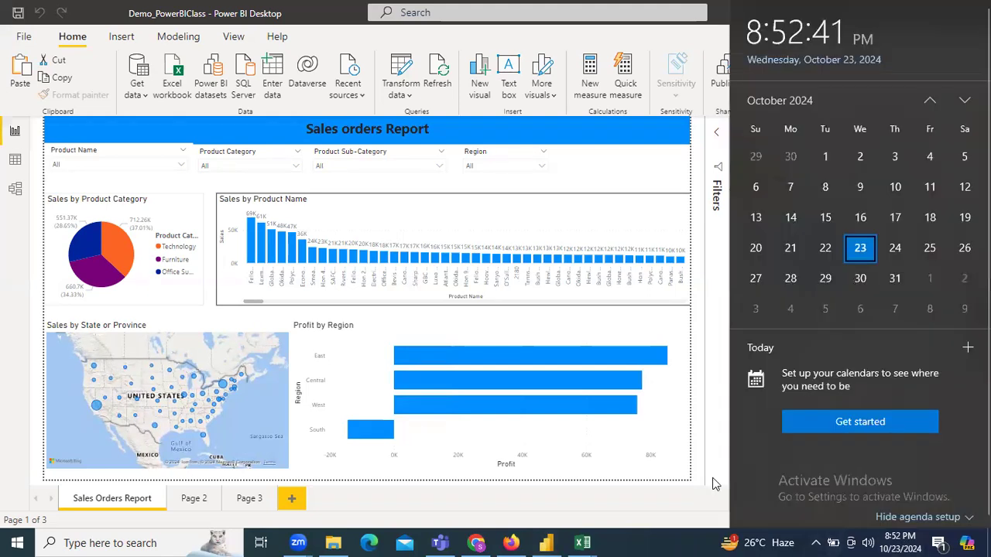
pyautogui.click(649, 504)
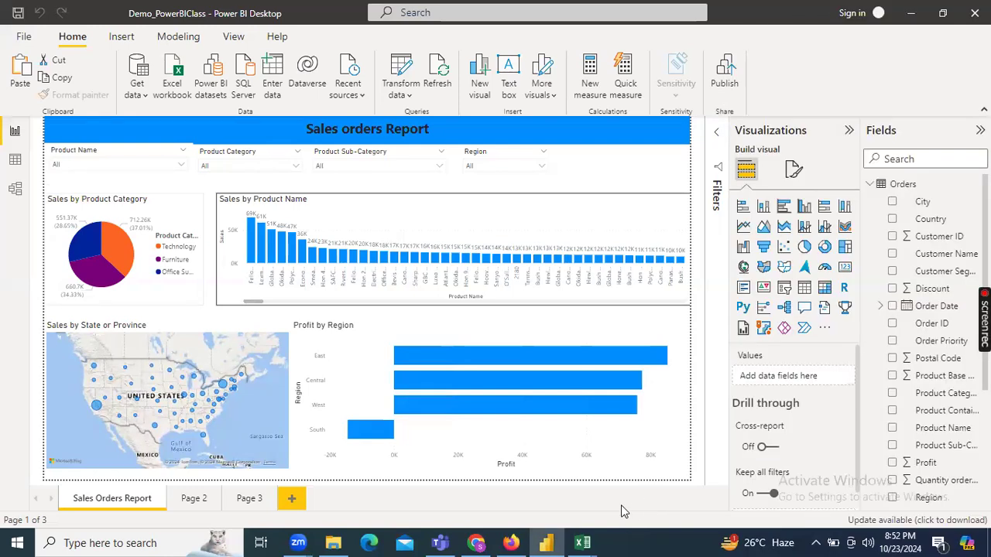